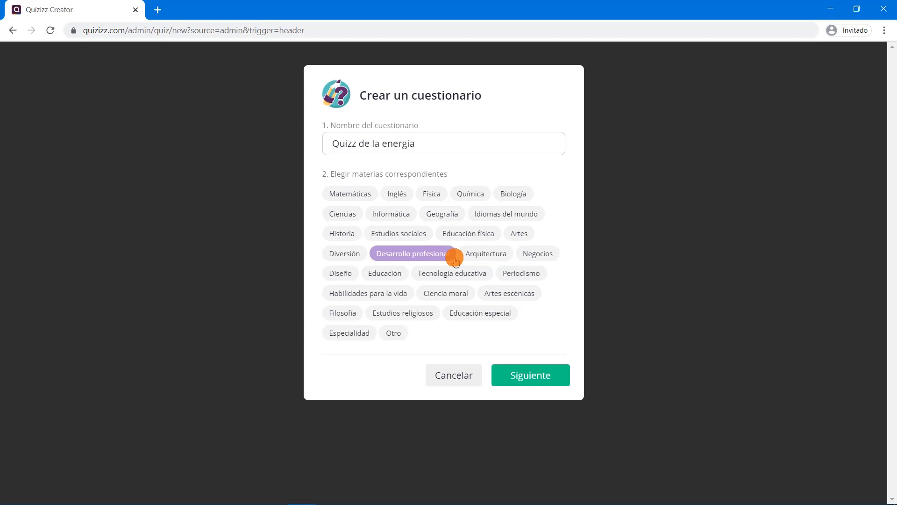
Step: Assign the subjects Física and Otro to the questionnaire and continue to the question editor
left_click(404, 334)
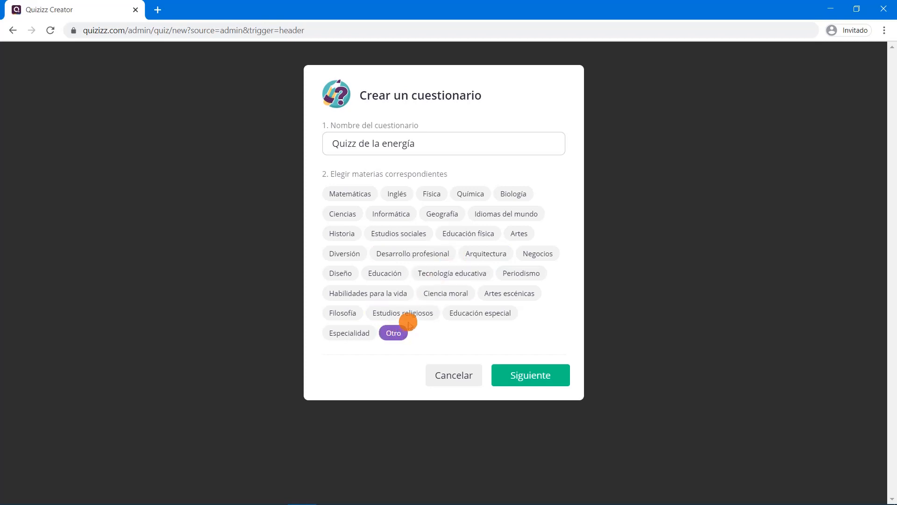
left_click(363, 313)
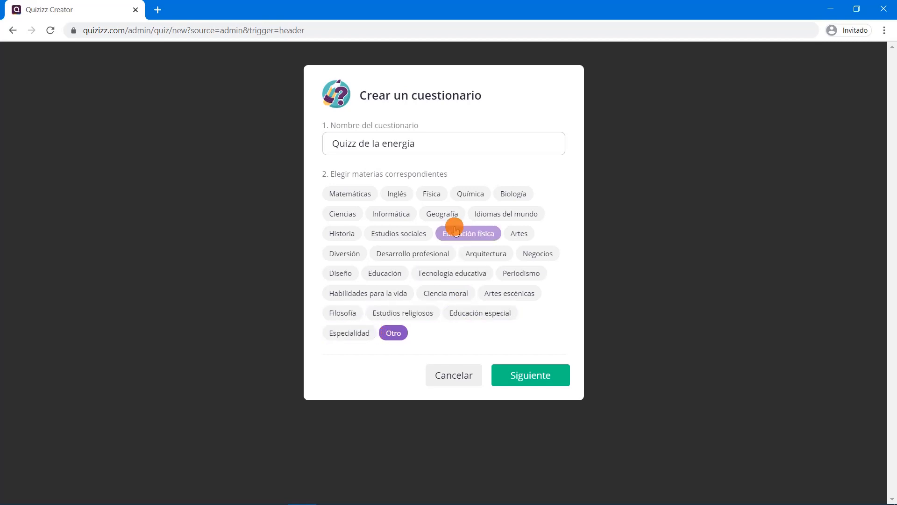
left_click(429, 193)
left_click(394, 336)
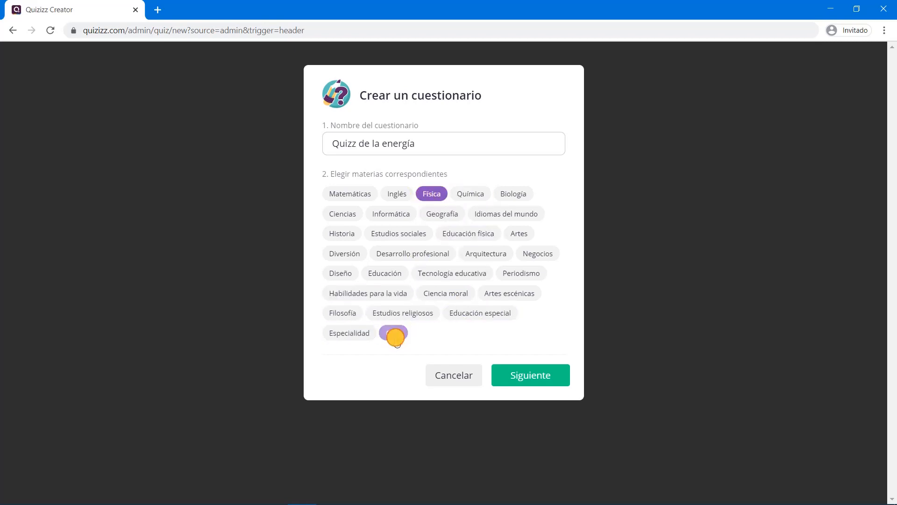
left_click(397, 331)
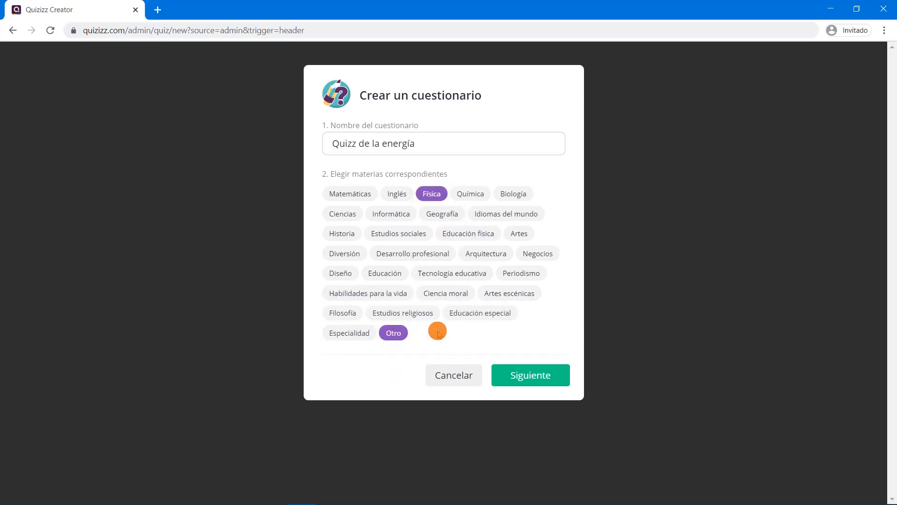
left_click(523, 374)
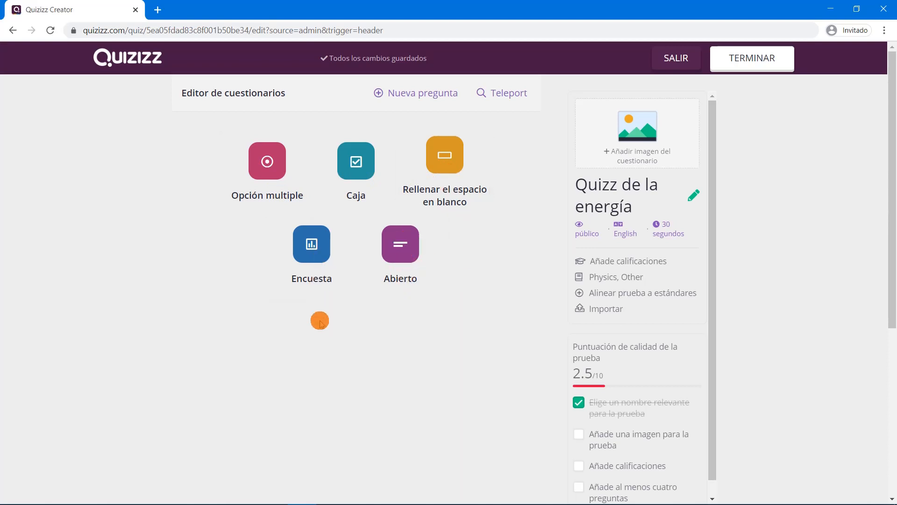
Step: Add a multiple-choice question to the questionnaire
left_click(290, 179)
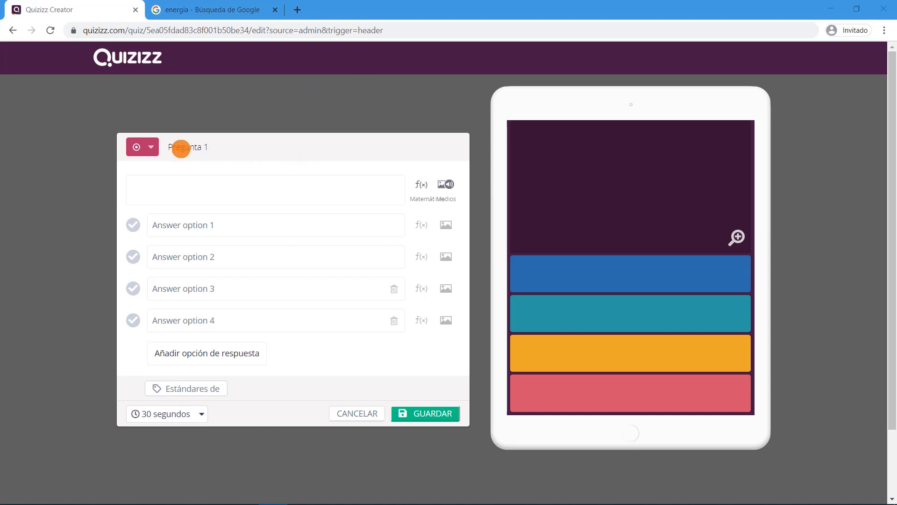
left_click_drag(180, 146, 234, 148)
left_click(234, 148)
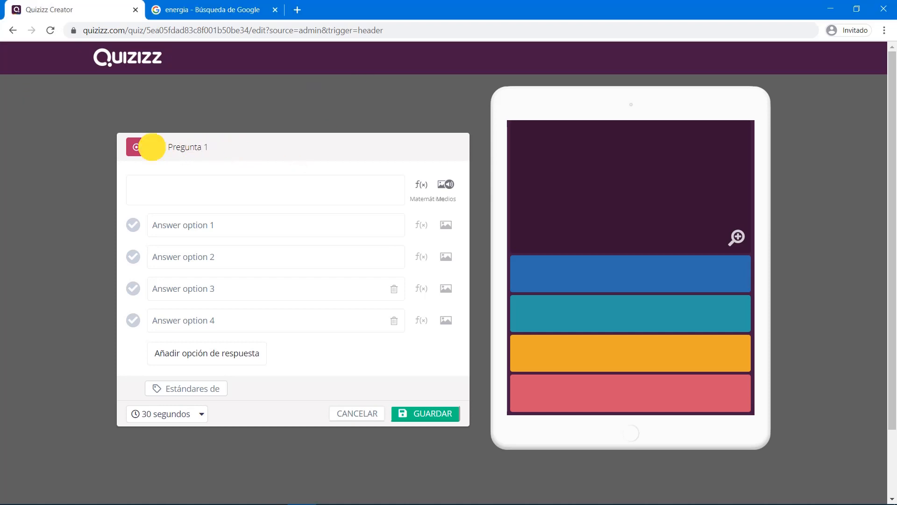
Step: Try the Checkbox, Fill-in-the-Blank, Poll and Open-Ended types for question 1, and return it to Multiple Choice
left_click(151, 147)
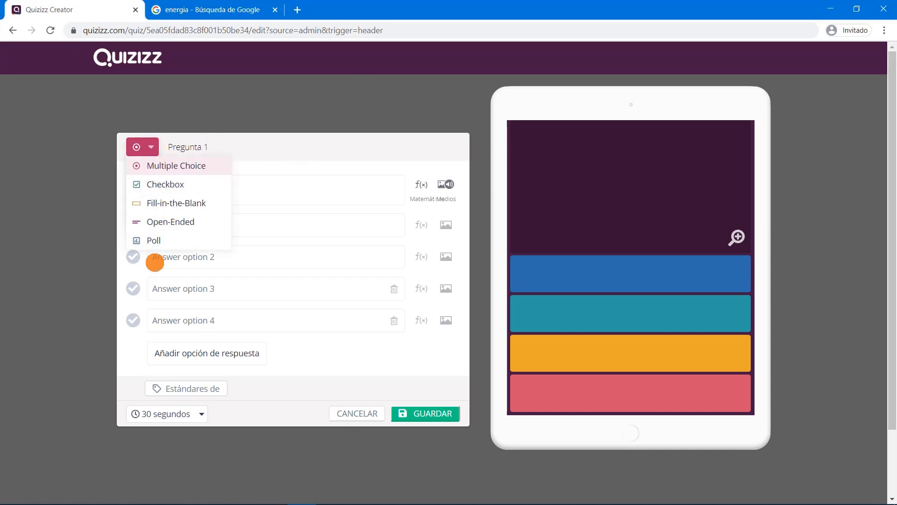
left_click(161, 185)
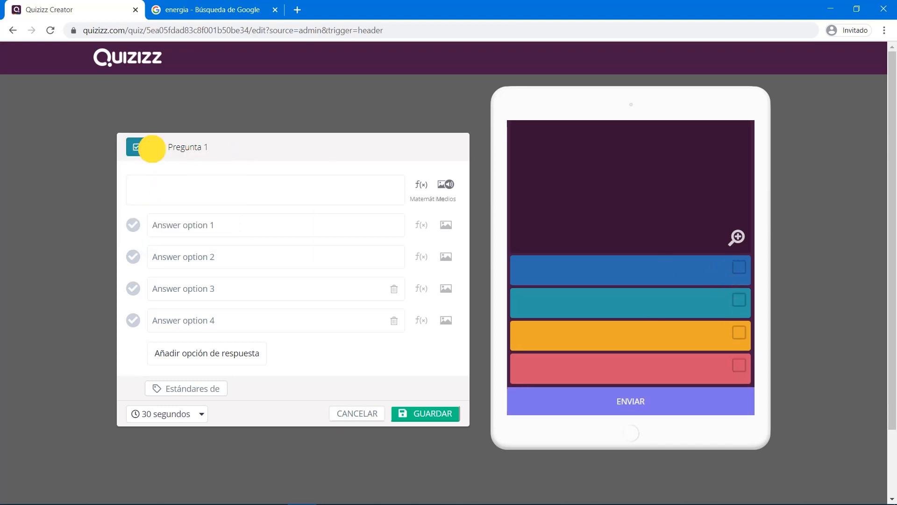
left_click(150, 147)
left_click(156, 200)
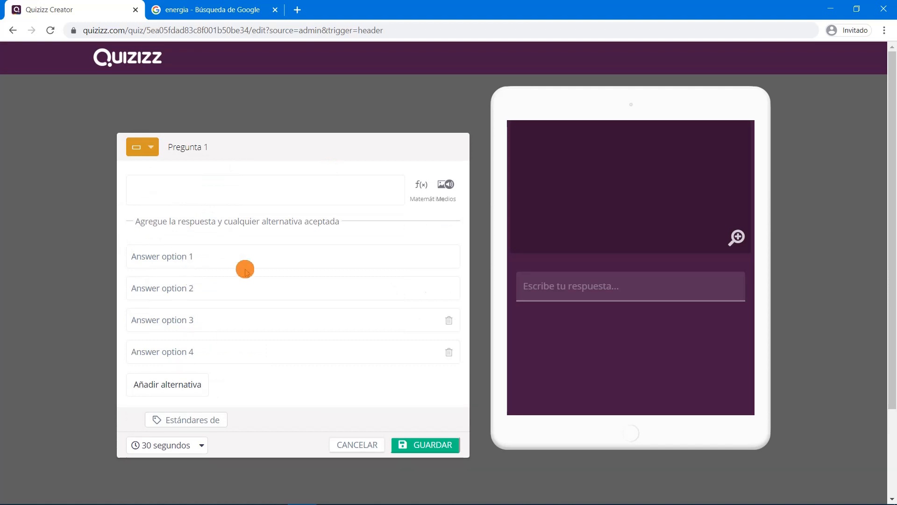
left_click(152, 148)
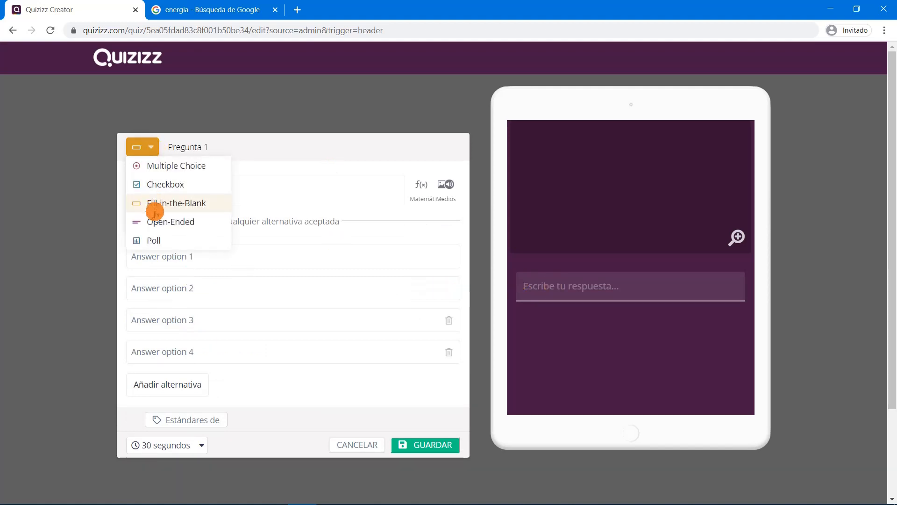
left_click(155, 239)
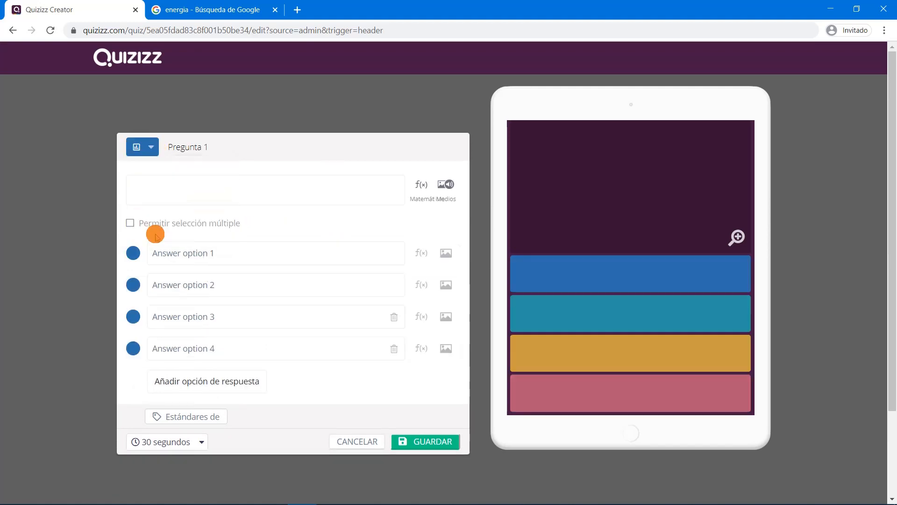
left_click(150, 147)
left_click(151, 221)
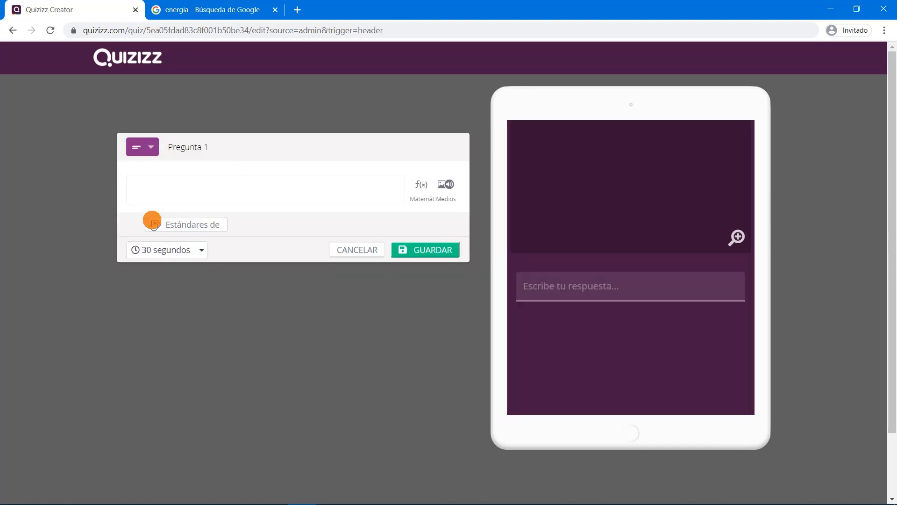
left_click(152, 148)
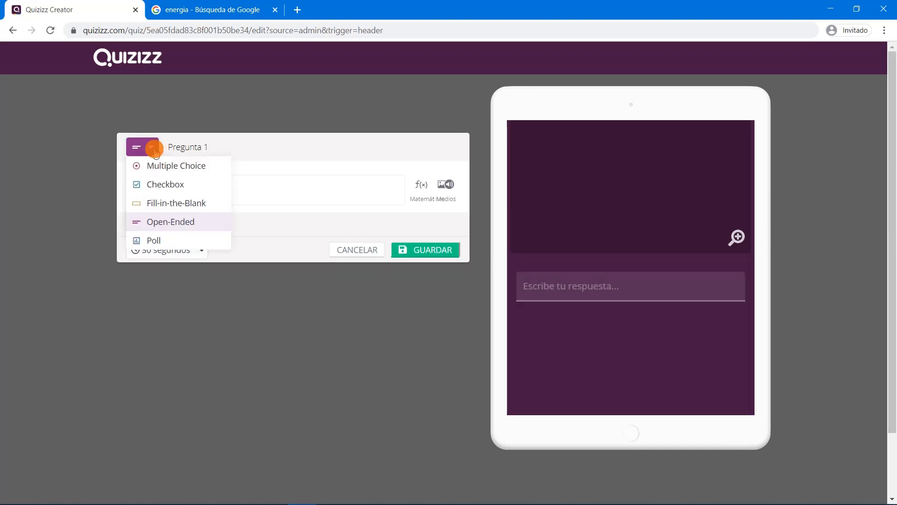
left_click(154, 165)
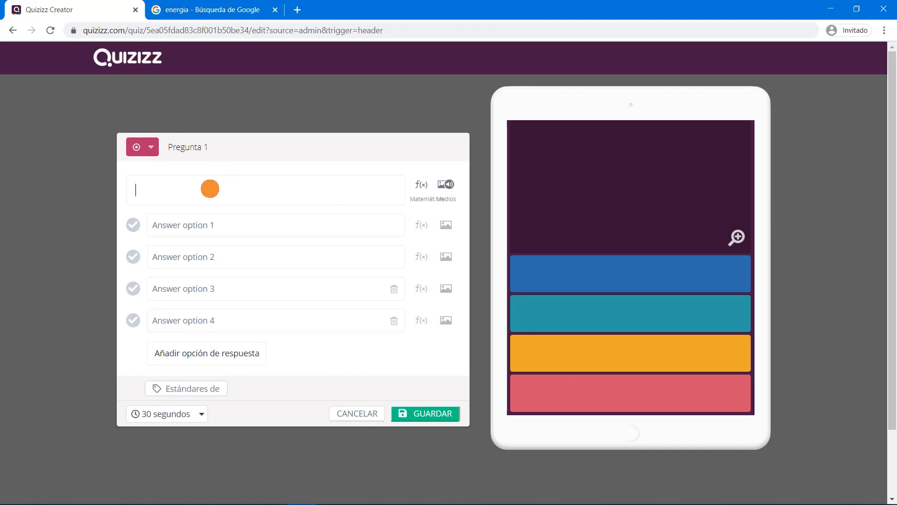
Step: Enter the question "La energía" with the answer options "La energía es ilimitada" and "La energía se transforma, no se crea ni se destruye"
left_click(210, 189)
type("La energía")
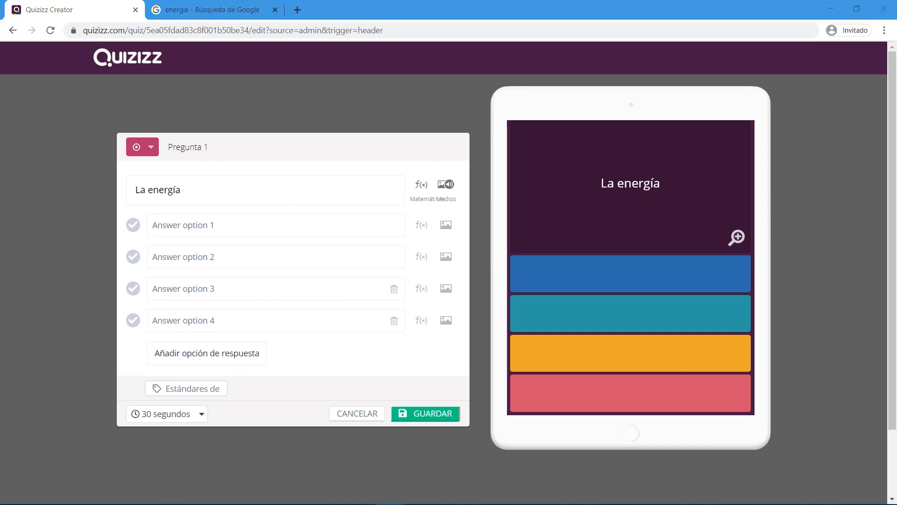
left_click(180, 228)
type("La energía es ilimitada")
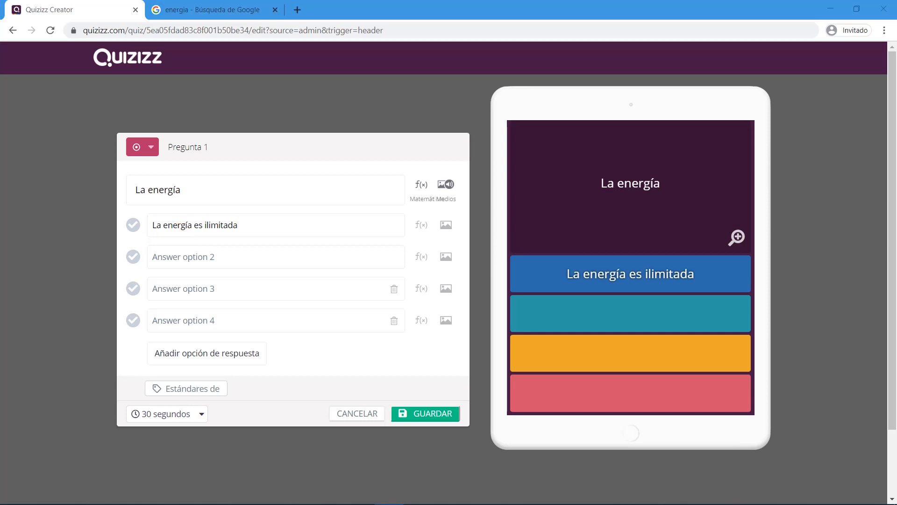
left_click(178, 257)
type("La energía se transforma, no se crea ni se destruye")
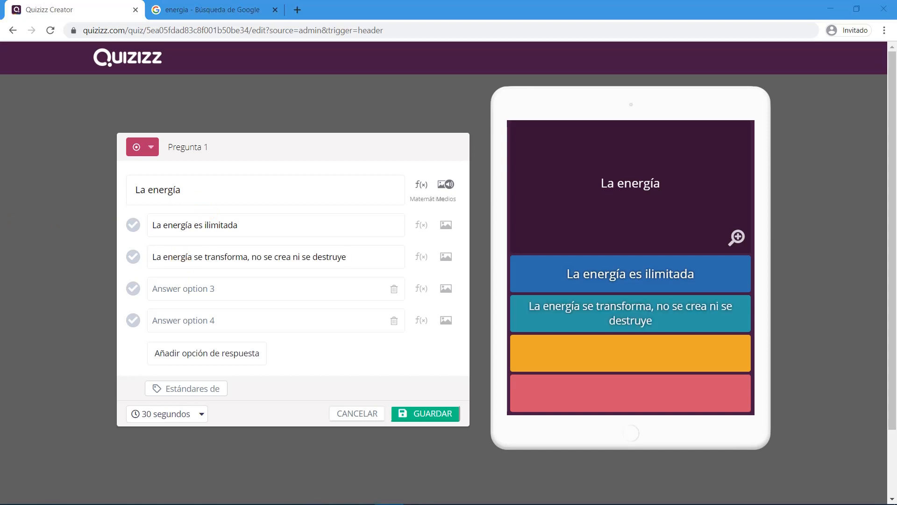
left_click(15, 264)
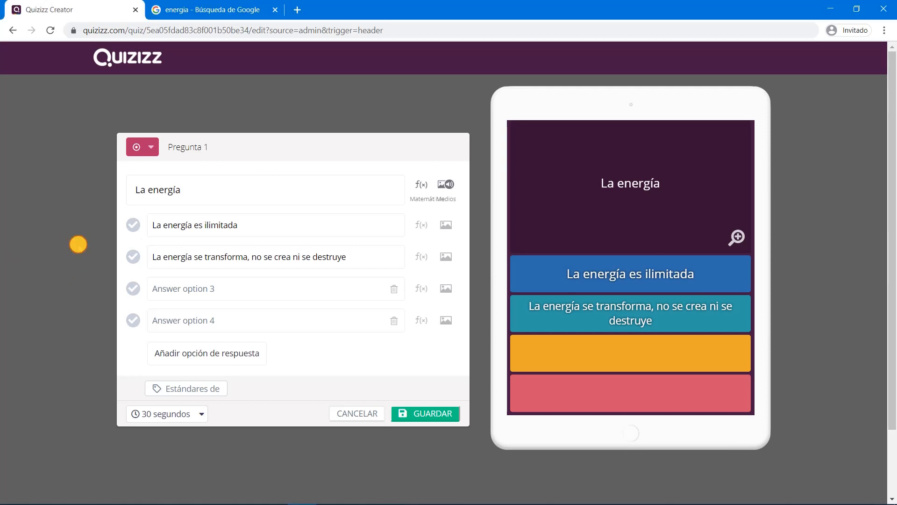
left_click(234, 255)
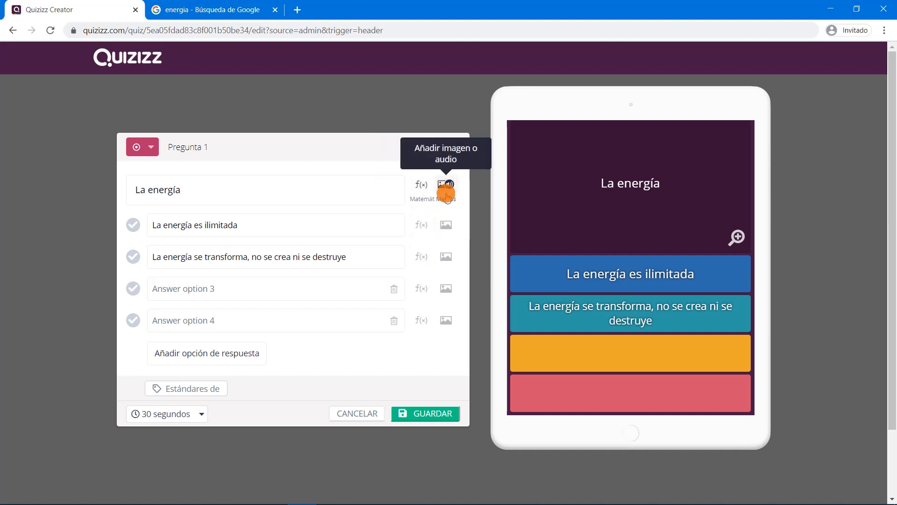
Step: Review the basic, Greek and advanced symbols in the question's equation editor and close it without inserting anything
left_click(418, 185)
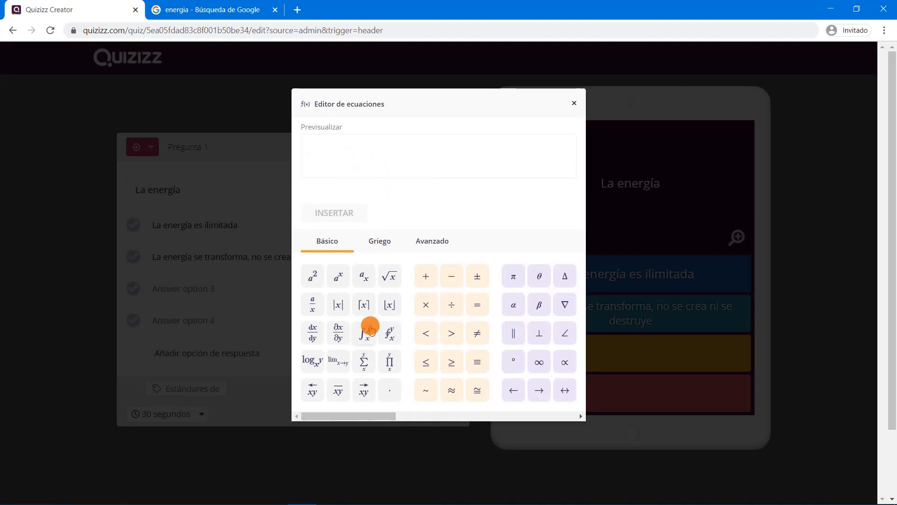
left_click(380, 241)
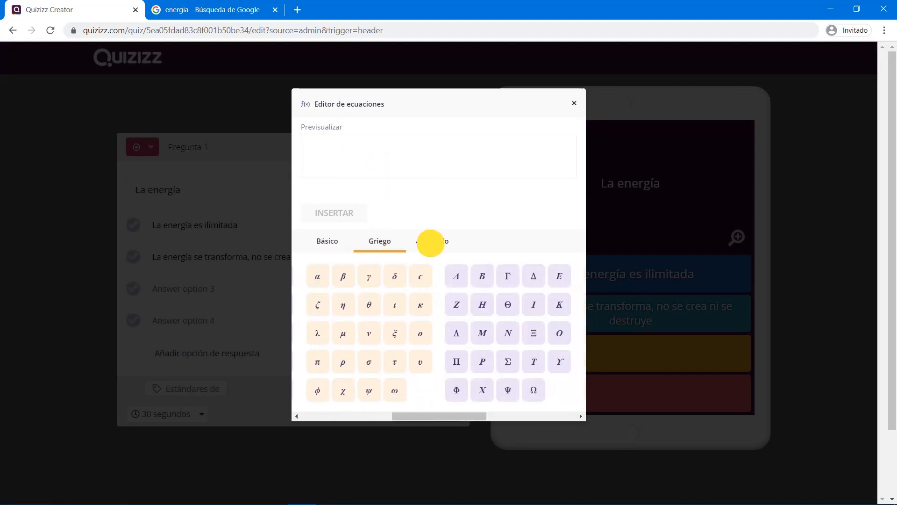
left_click(430, 241)
left_click(332, 241)
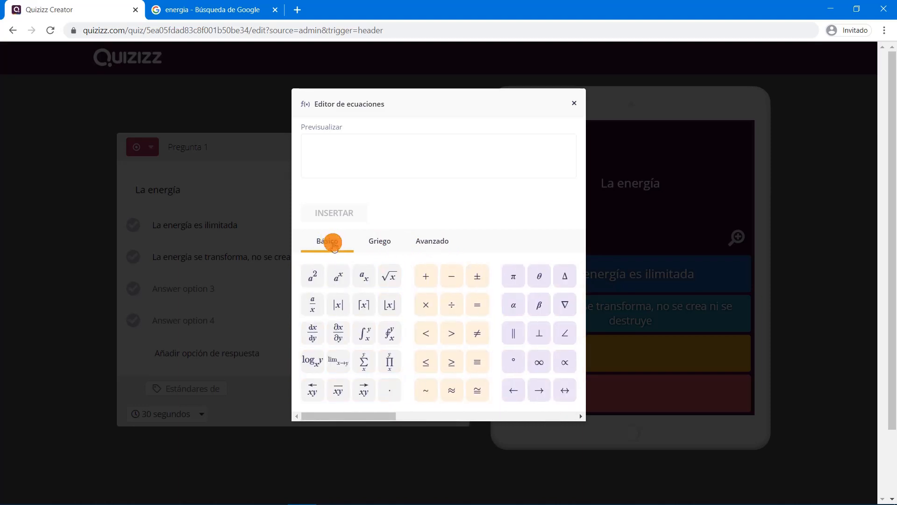
left_click(575, 103)
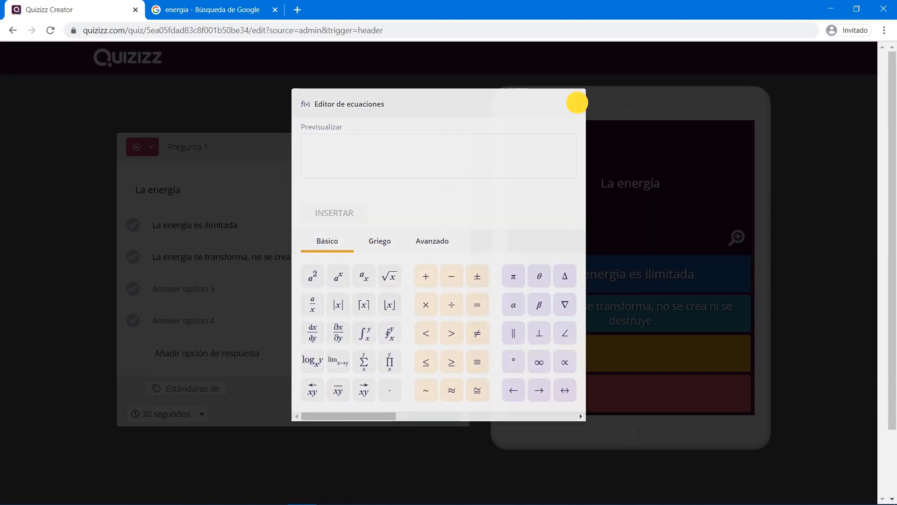
Step: Open the question's media options and examine the audio recording and image upload choices
left_click(450, 189)
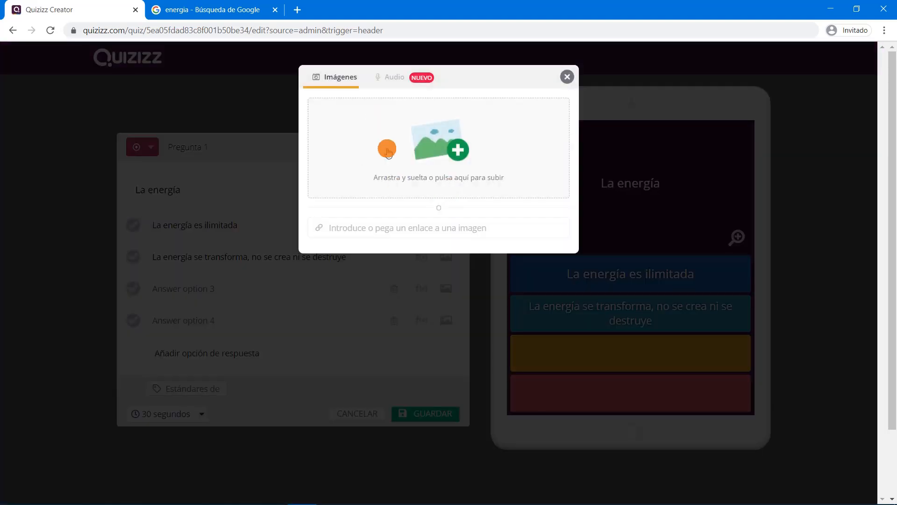
left_click(391, 80)
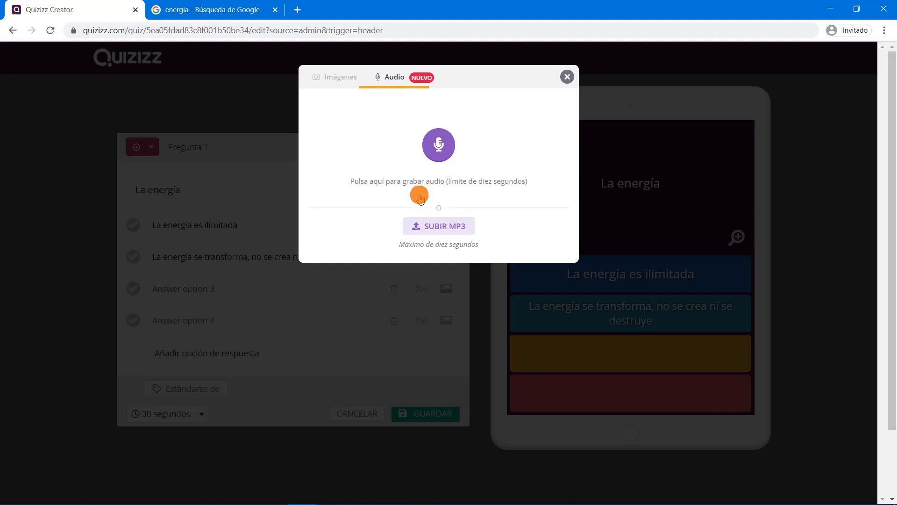
left_click(348, 76)
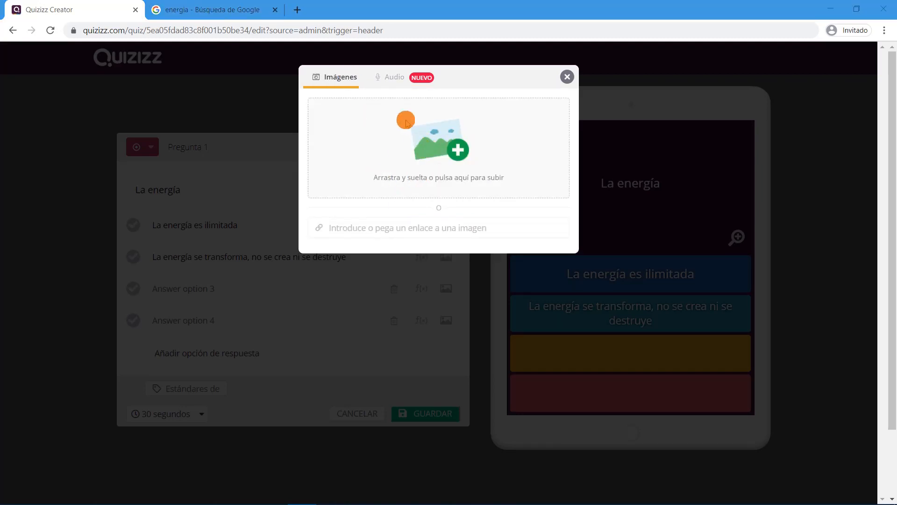
left_click(355, 154)
left_click(434, 9)
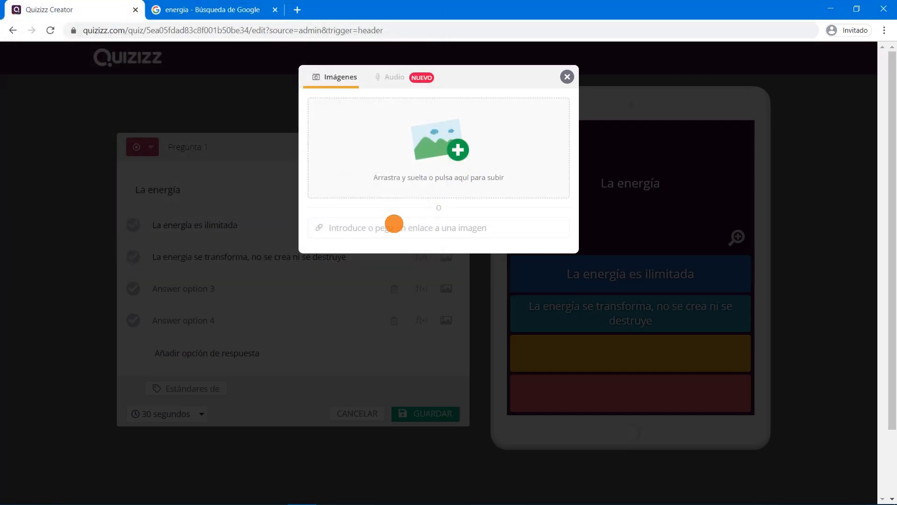
Step: Copy the image address of the World Energy Trade renewable energy landscape from the Google image results for "energia"
left_click(396, 231)
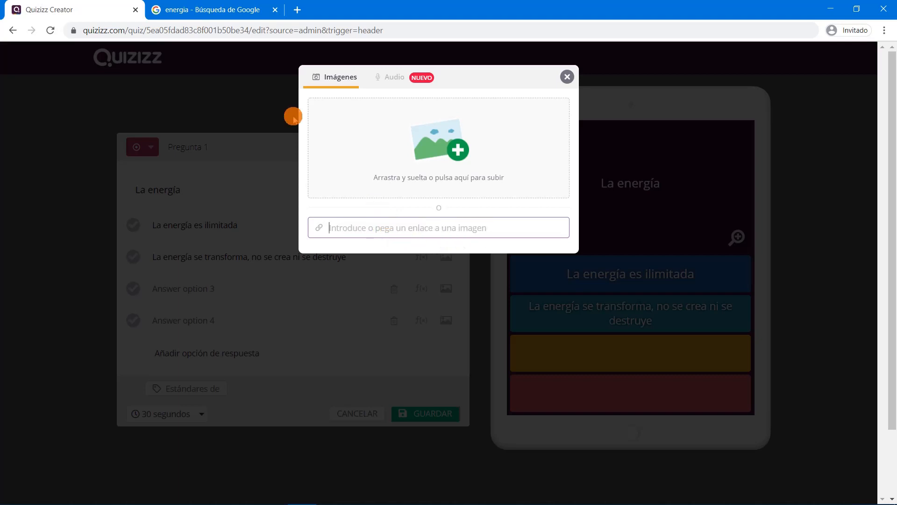
left_click(229, 10)
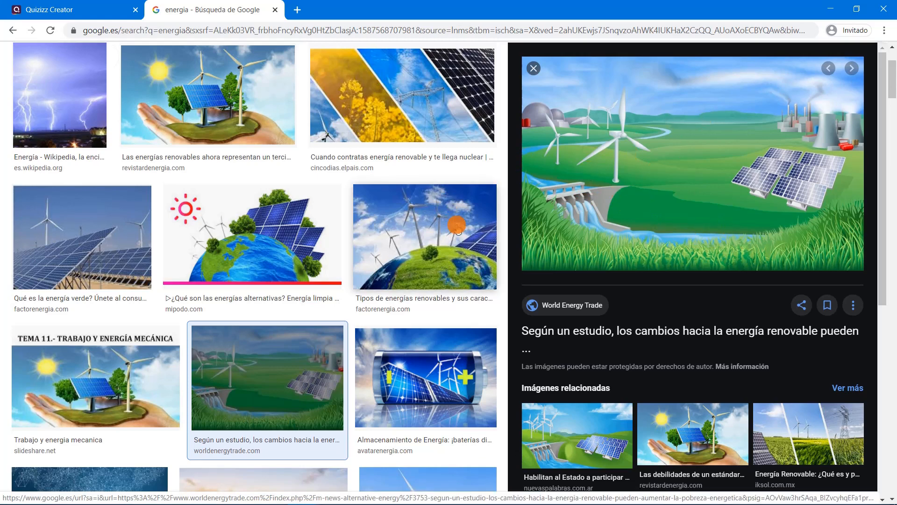
scroll(654, 232, "up", 3)
scroll(678, 248, "down", 3)
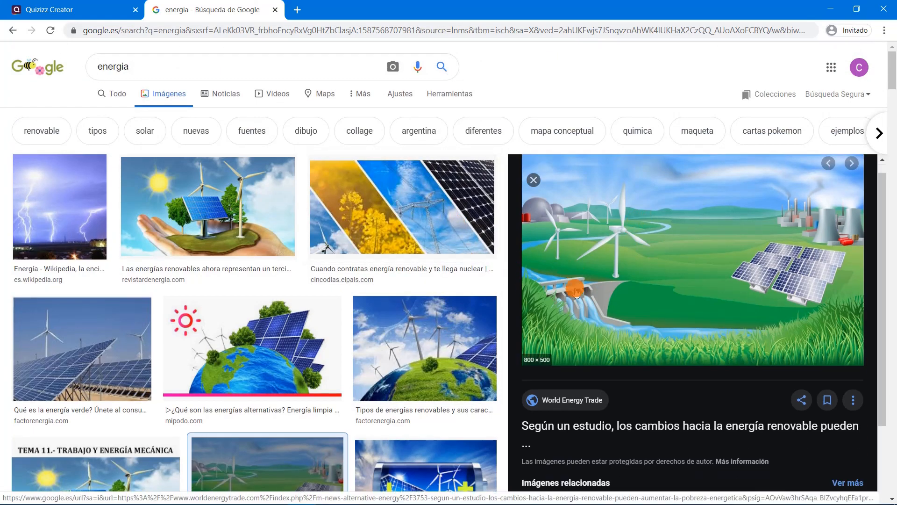
scroll(678, 248, "up", 3)
right_click(674, 253)
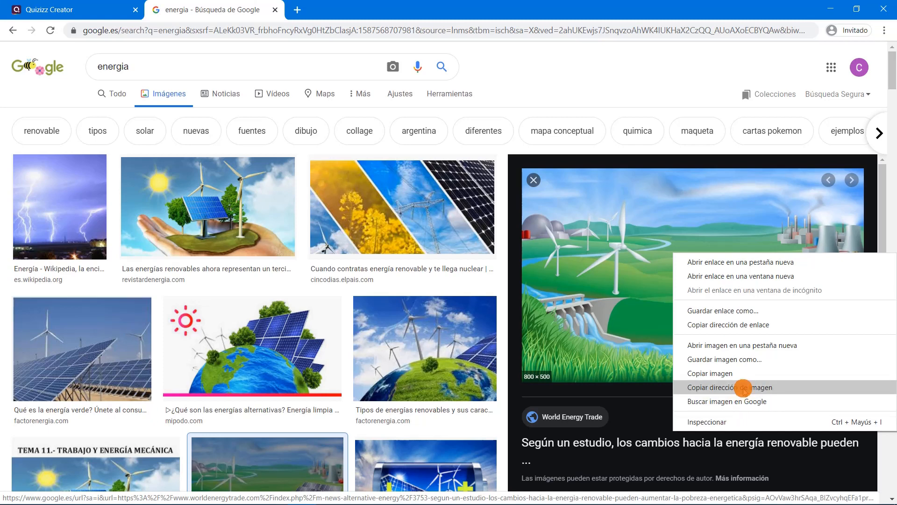
left_click(744, 388)
Step: Return to the Quizizz question and paste the copied address as its image link
left_click(98, 9)
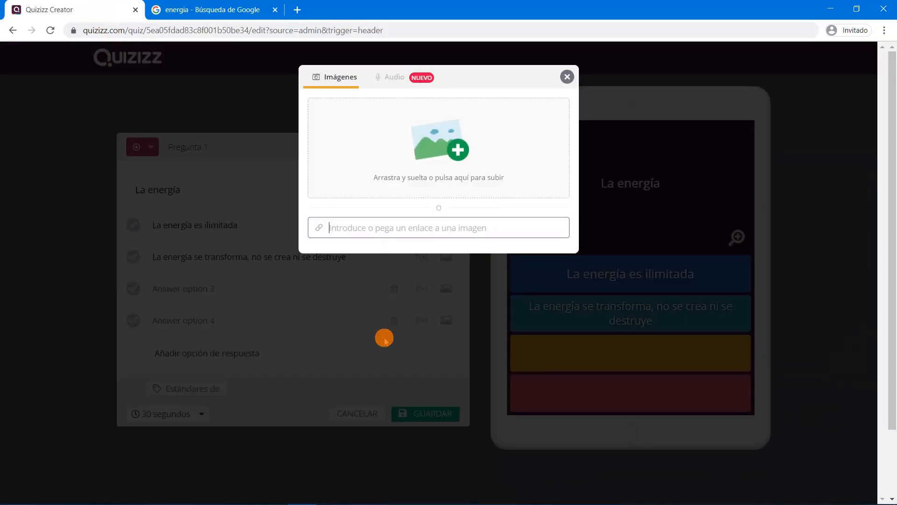
right_click(424, 231)
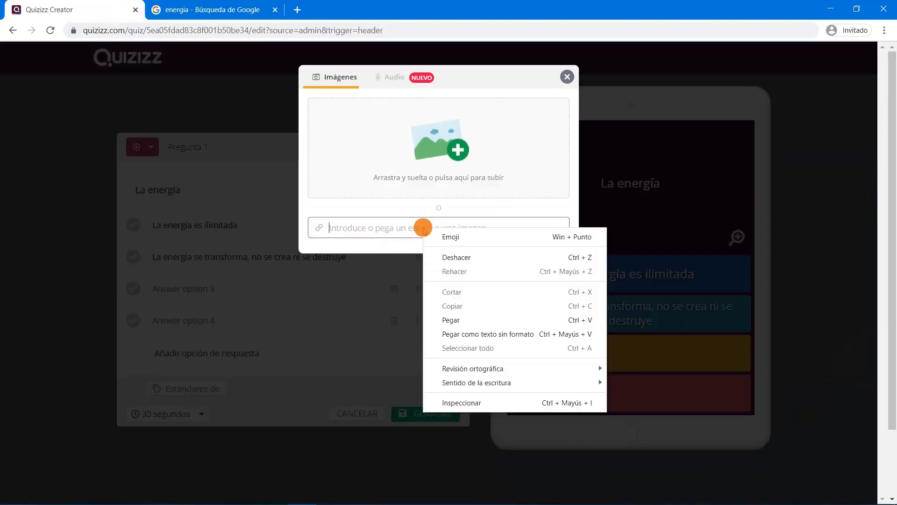
left_click(479, 320)
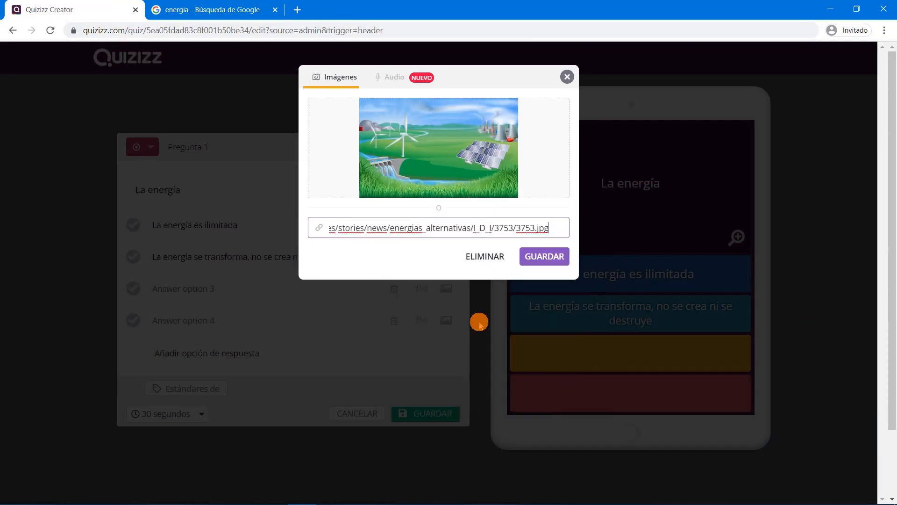
Step: Save the linked image to the question and mark "La energía se transforma, no se crea ni se destruye" as the correct answer
left_click(544, 257)
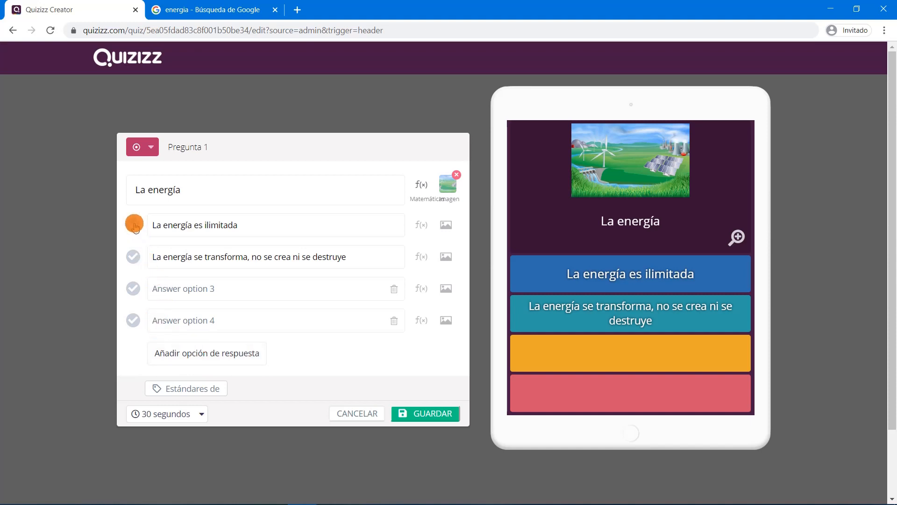
left_click(133, 258)
Step: Delete the empty answer options 3 and 4 from question 1
left_click(393, 289)
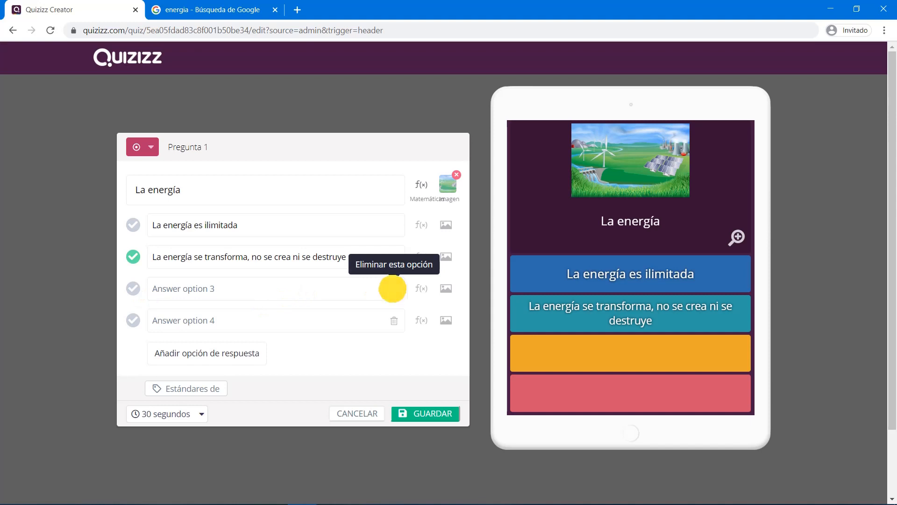
left_click(393, 291)
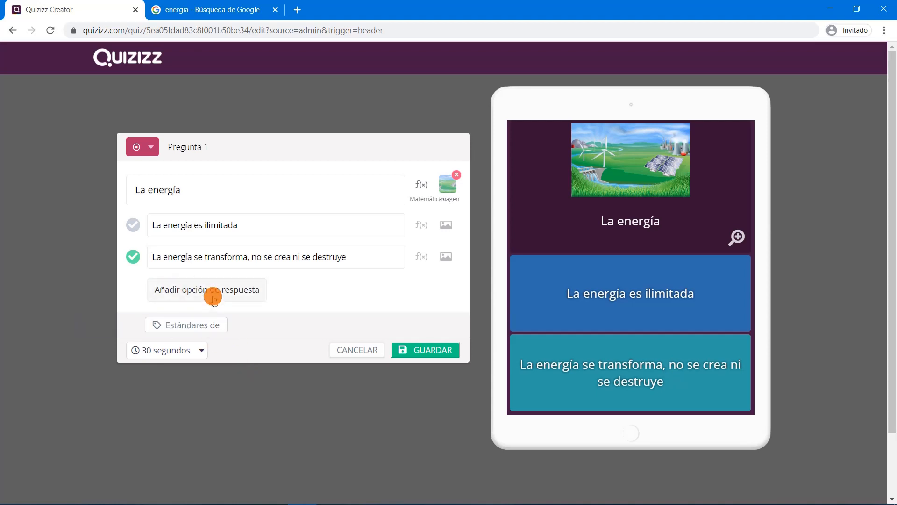
Step: Examine the state learning standards available for the question and close the list without adding one
left_click(197, 327)
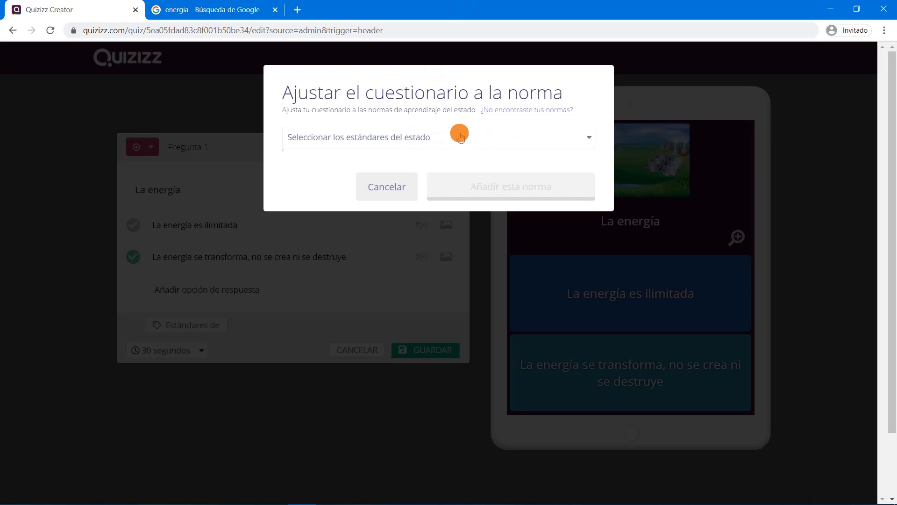
left_click(476, 132)
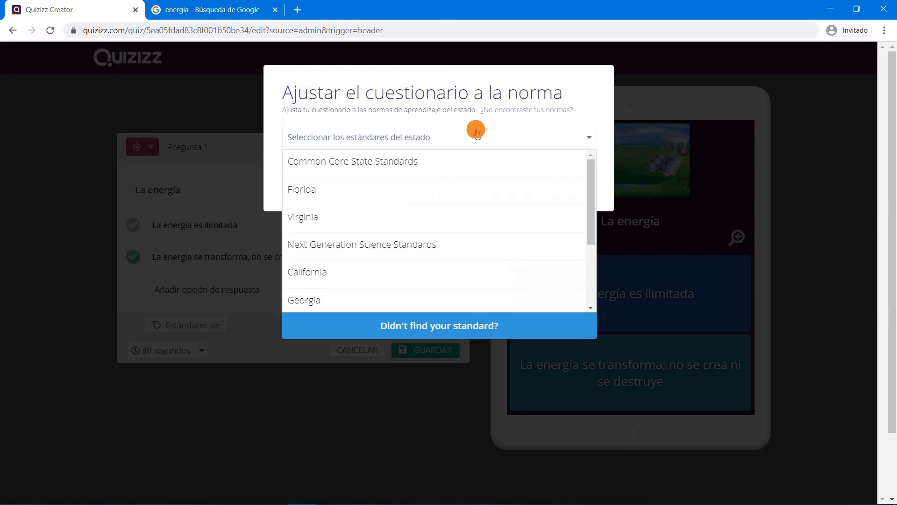
scroll(400, 210, "down", 3)
scroll(401, 214, "down", 2)
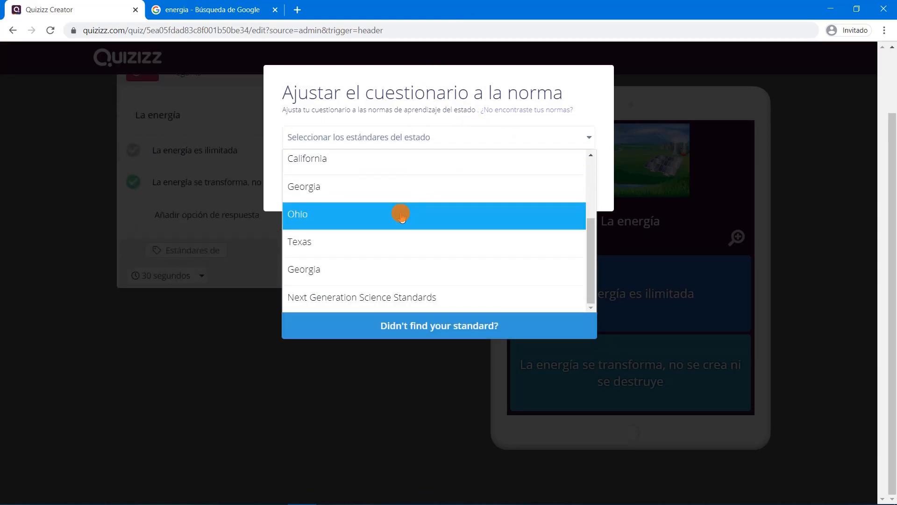
scroll(401, 214, "up", 3)
left_click(90, 241)
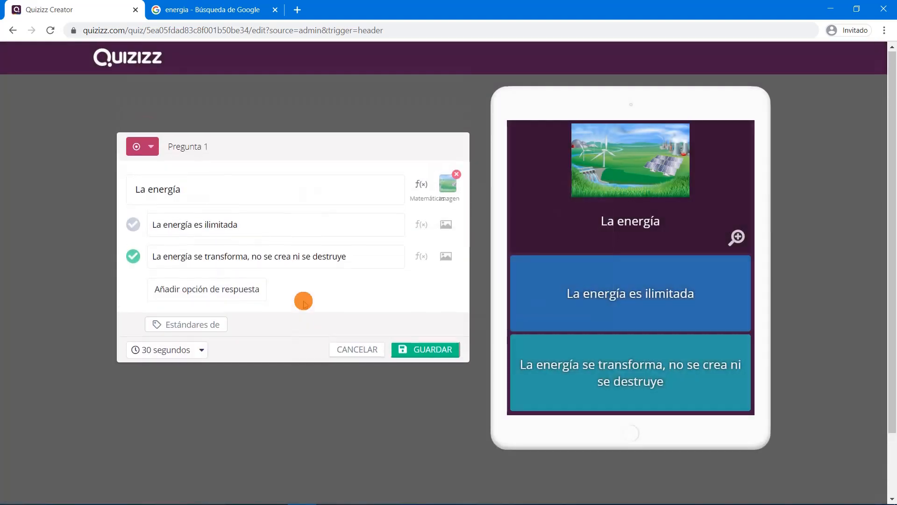
Step: Check the available time limits for question 1, keep 30 seconds, and save the question
left_click(204, 354)
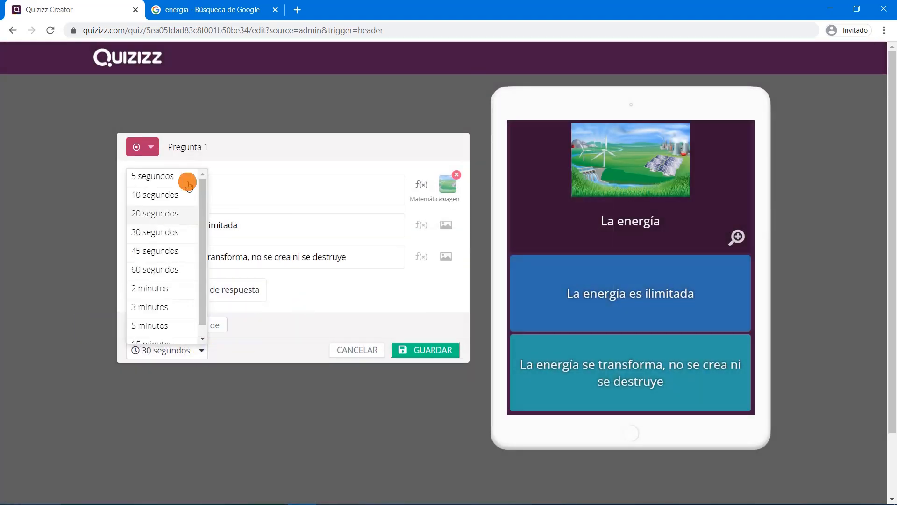
left_click(227, 111)
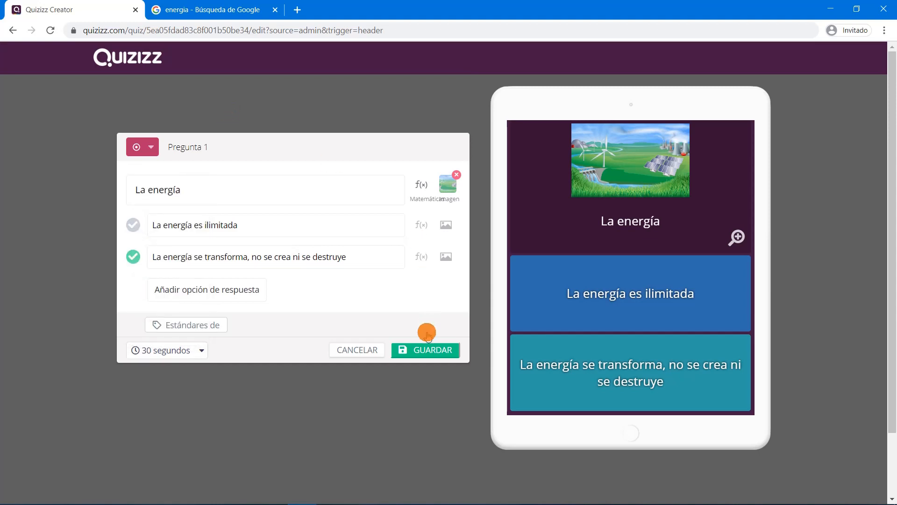
left_click(424, 349)
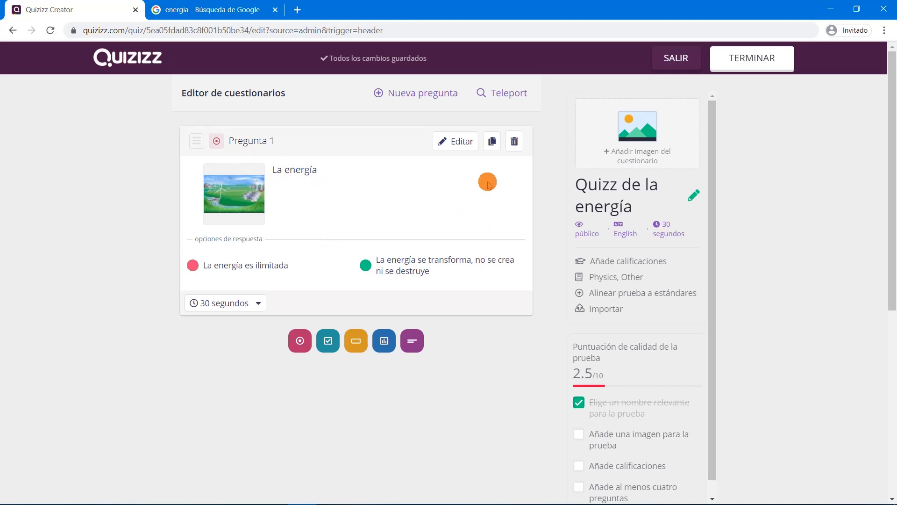
Step: Reopen question 1 for editing and cancel without making changes
left_click(464, 140)
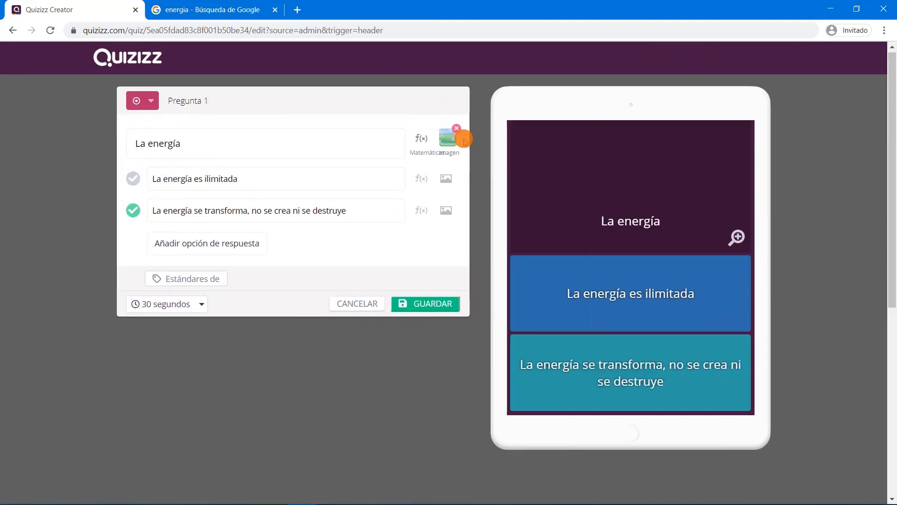
left_click(367, 307)
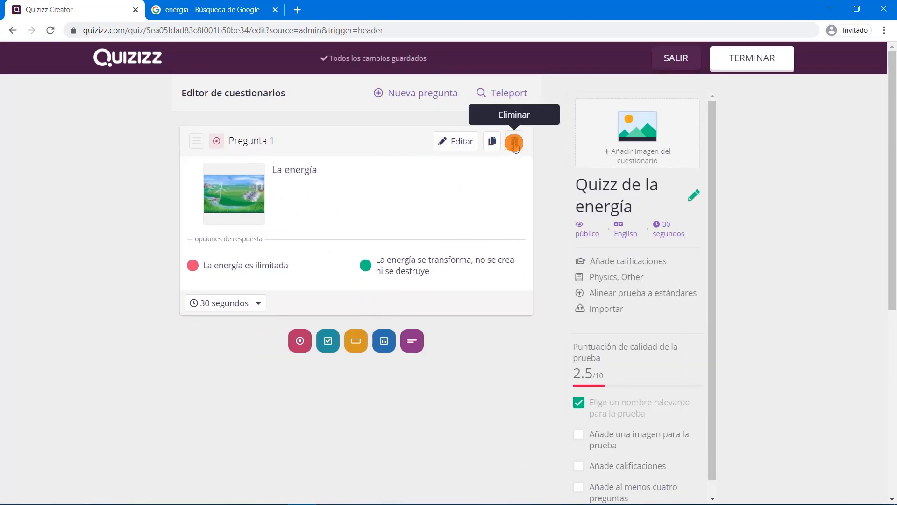
Step: Duplicate question 1 and replace the copy's question text with "Las civilizaciones..."
left_click(491, 141)
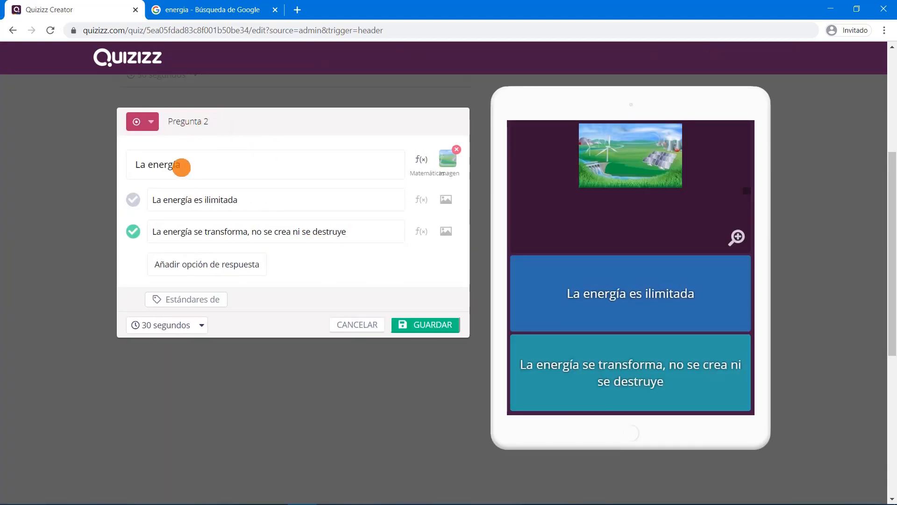
key("BackSpace")
key("BackSpace")
key("BackSpace")
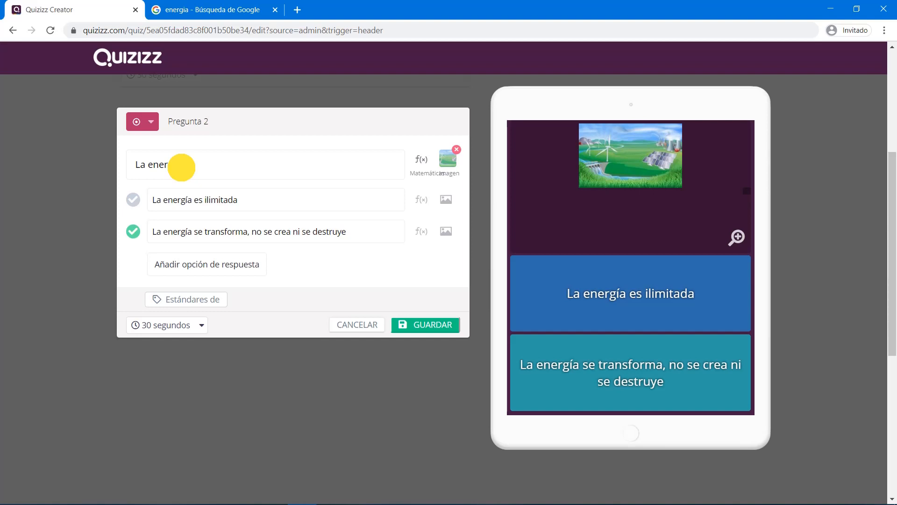
type("gía")
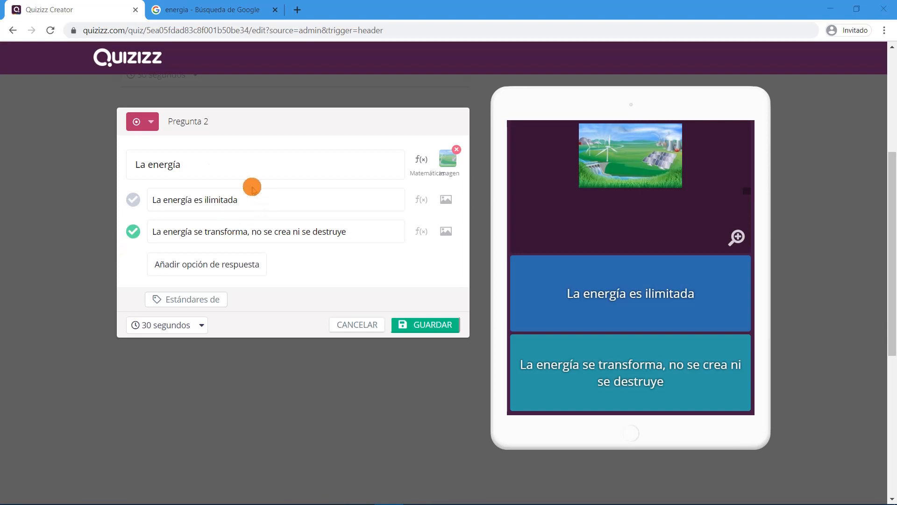
left_click_drag(248, 175, 44, 170)
type("Las civilizaciones...")
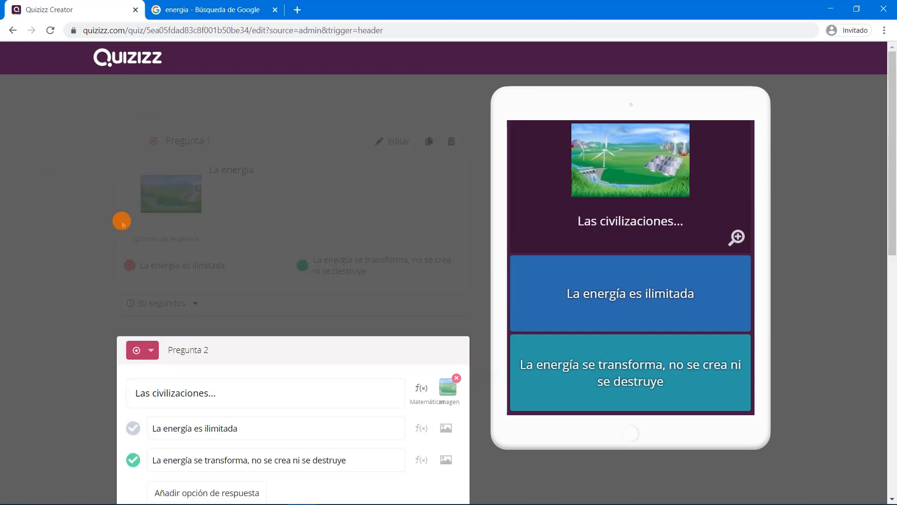
Step: Replace the first answer option of question 2 with "Cada vez gastan más energía"
scroll(232, 341, "down", 4)
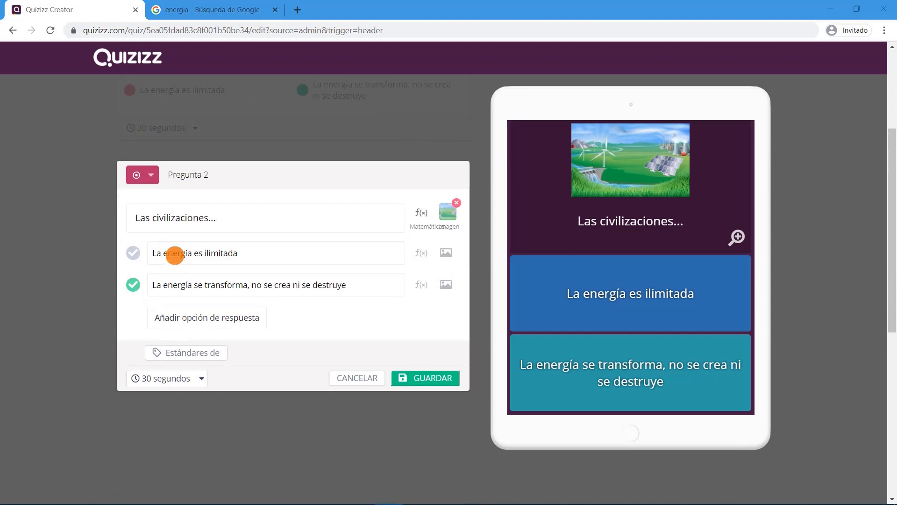
left_click(175, 255)
left_click_drag(237, 253, 115, 248)
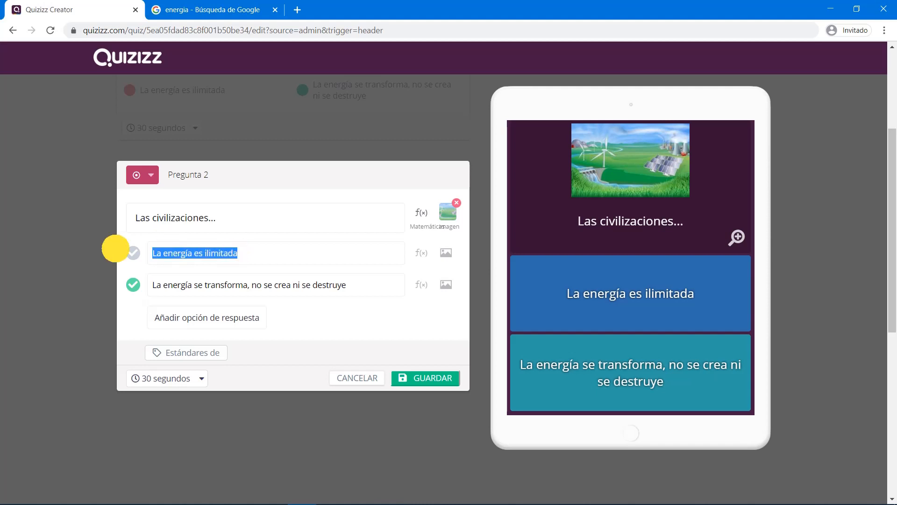
type("Cada vez gastan más energía")
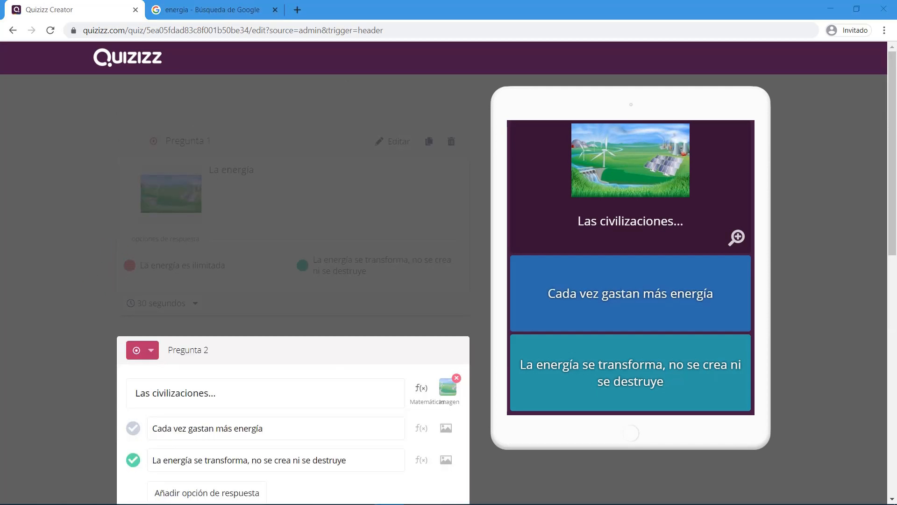
Step: Replace the second answer option of question 2 with "Siempre gastan la misma energía"
scroll(183, 375, "down", 3)
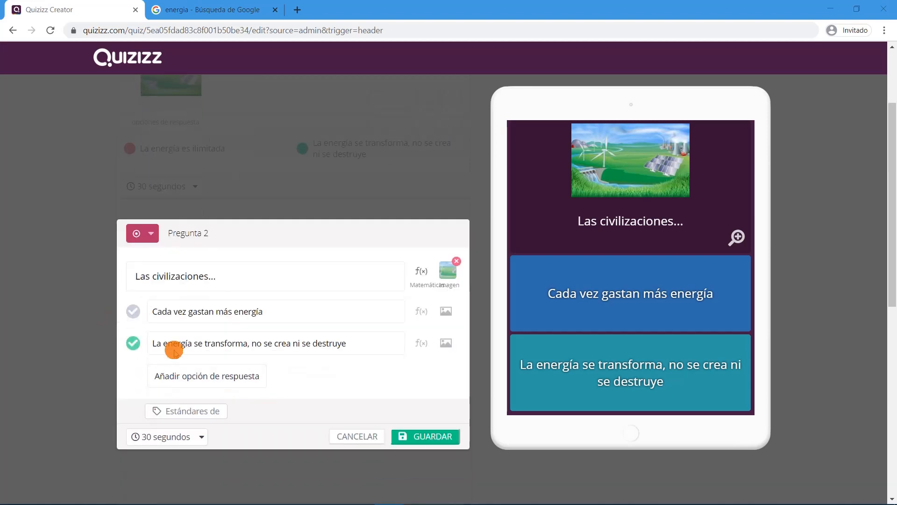
left_click_drag(157, 342, 354, 339)
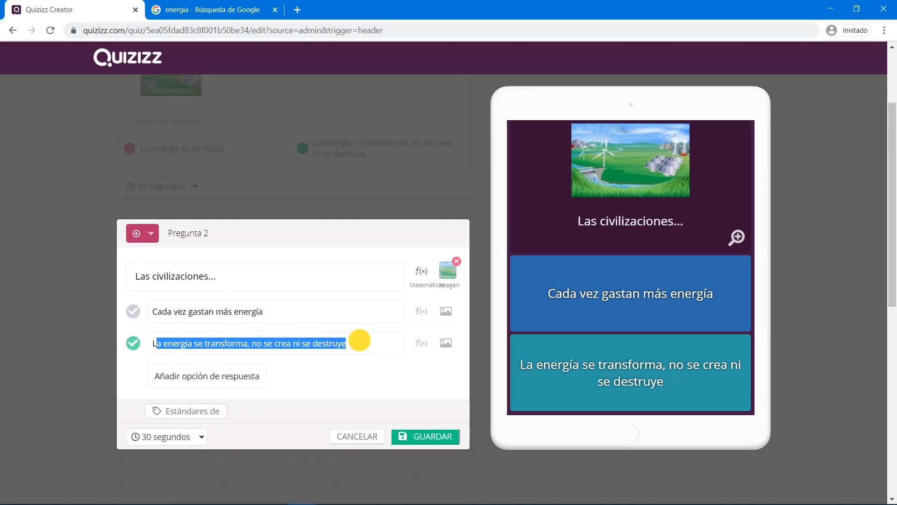
key("BackSpace")
key("BackSpace")
type("Siempre gastan la misma energía")
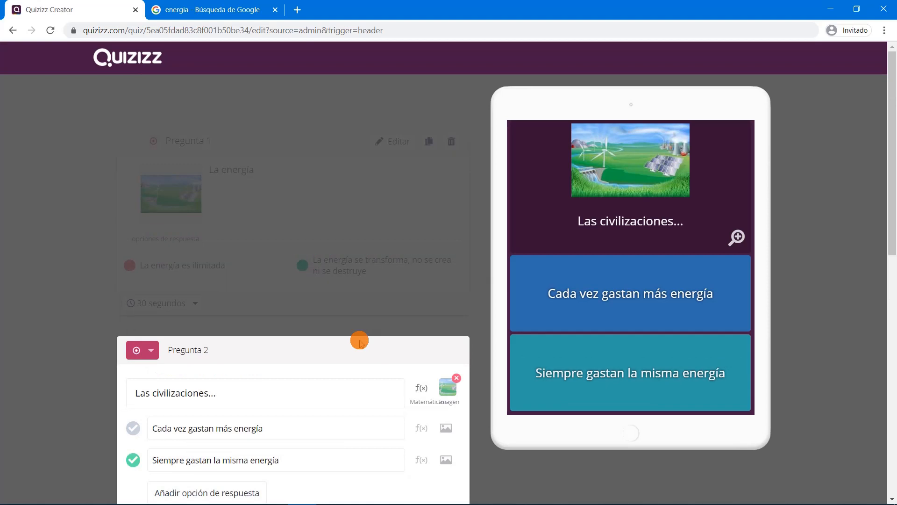
Step: Mark "Cada vez gastan más energía" as the correct answer and save question 2
left_click(133, 429)
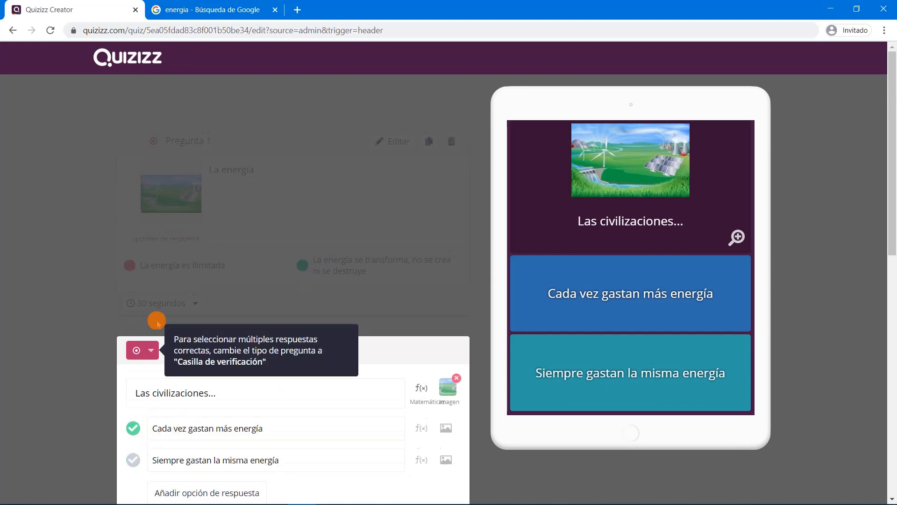
scroll(157, 318, "down", 4)
left_click(423, 379)
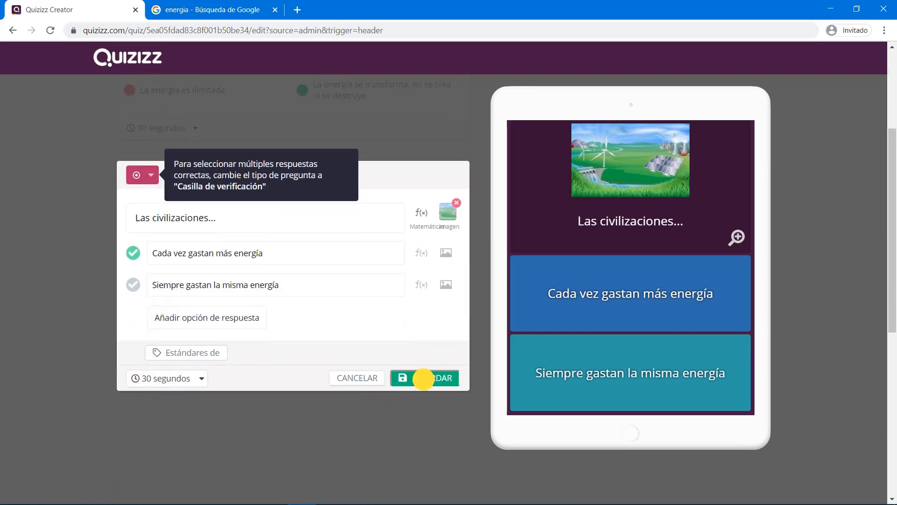
Step: Review both questions in the questionnaire and check question 1's time limit setting without changing it
scroll(136, 291, "up", 4)
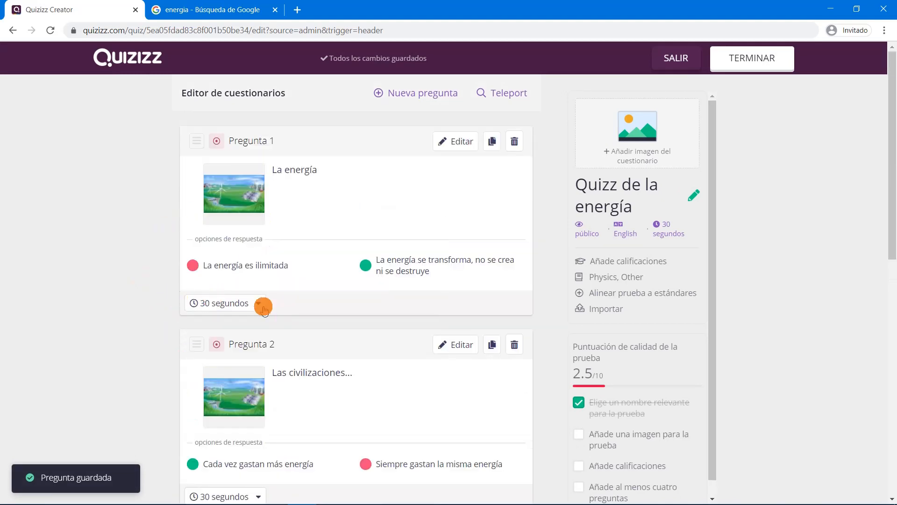
scroll(167, 331, "down", 3)
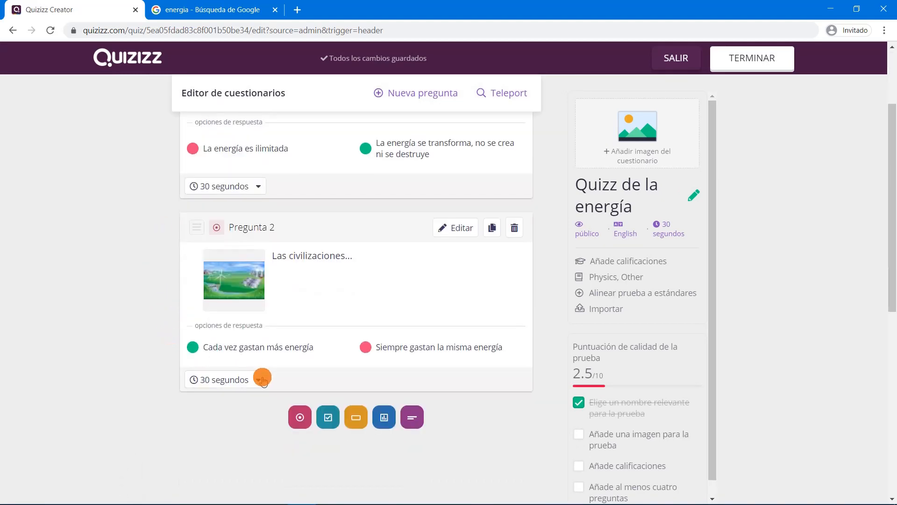
scroll(264, 367, "up", 3)
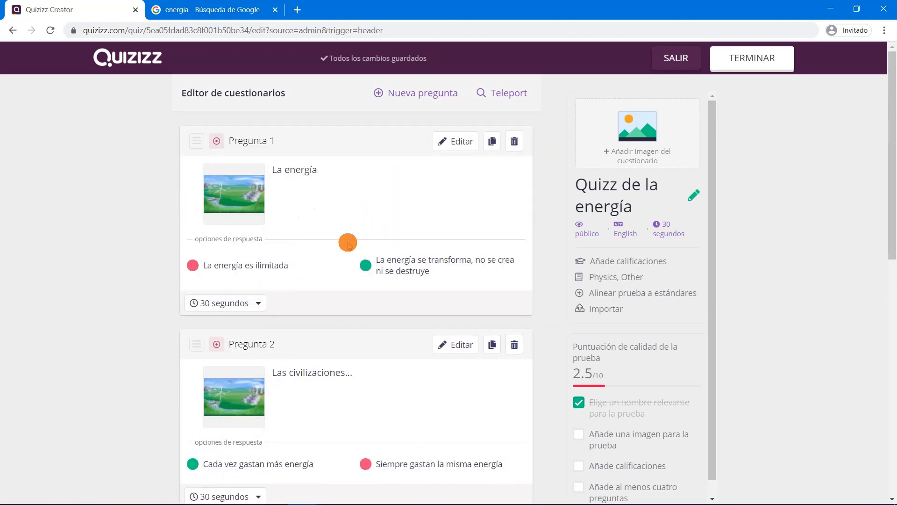
left_click(258, 303)
left_click(258, 303)
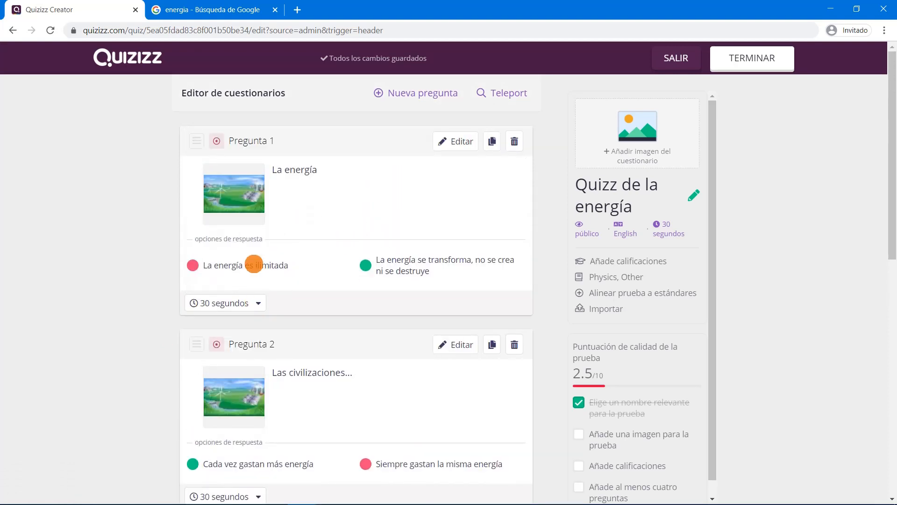
Step: Open question reordering, try moving "La energía", and finish with the original question order
left_click_drag(193, 140, 192, 191)
left_click(194, 141)
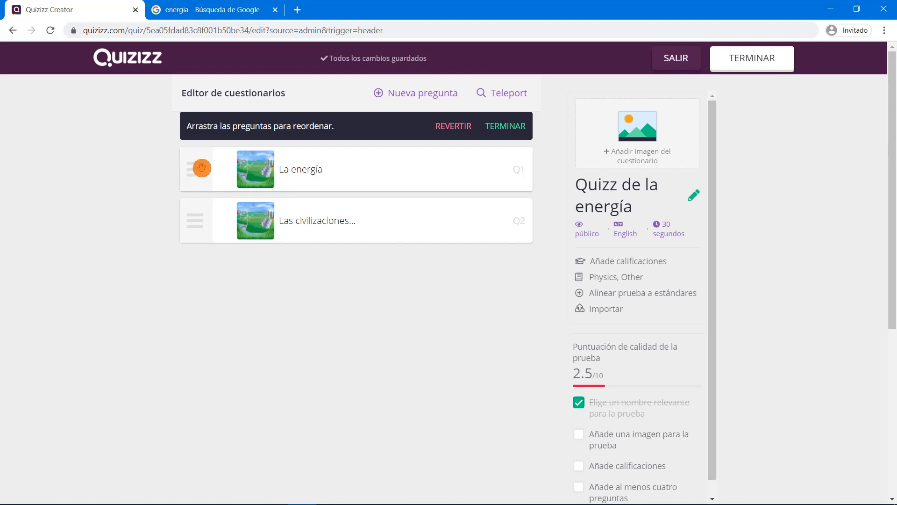
mouse_move(202, 168)
left_mouse_down()
mouse_move(198, 226)
mouse_move(198, 154)
mouse_move(201, 226)
mouse_move(200, 161)
left_mouse_up()
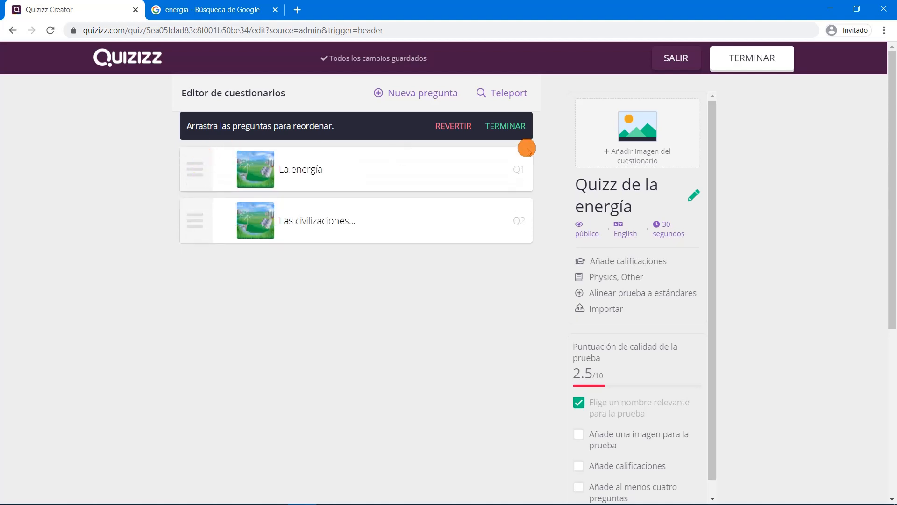
left_click(490, 126)
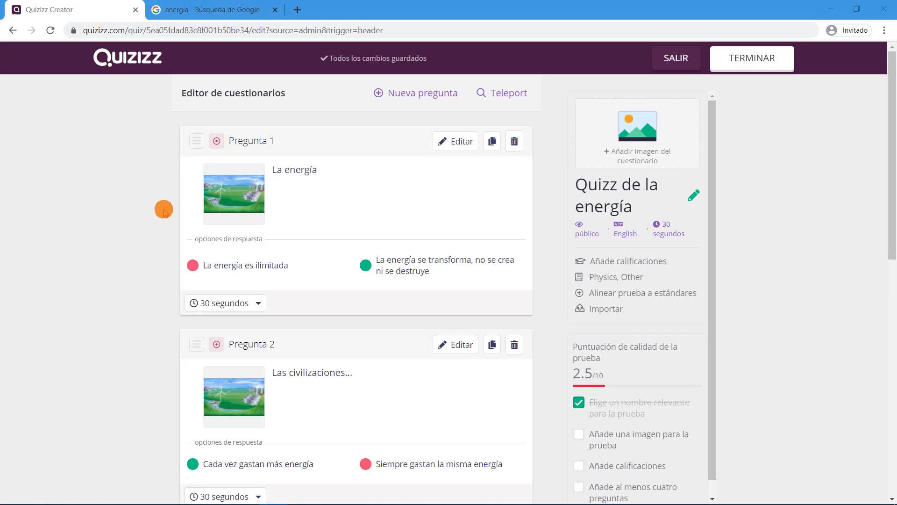
scroll(162, 218, "down", 3)
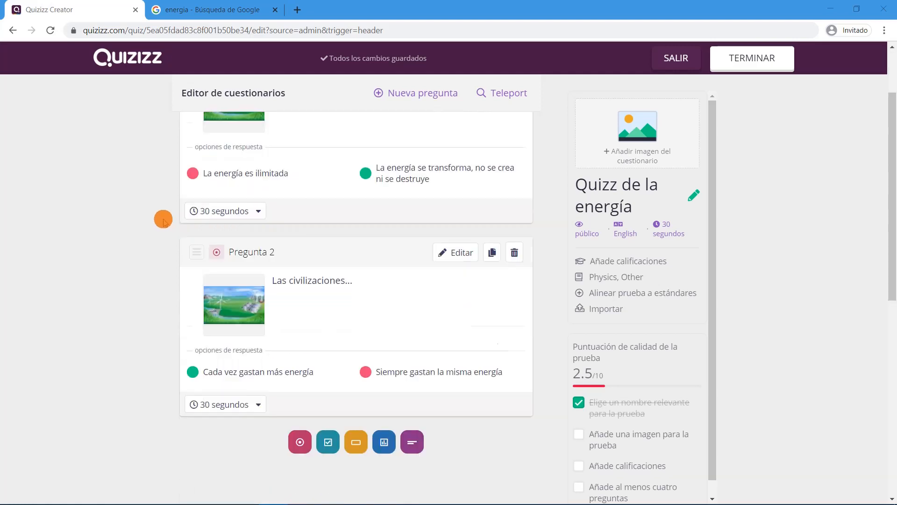
scroll(162, 220, "up", 3)
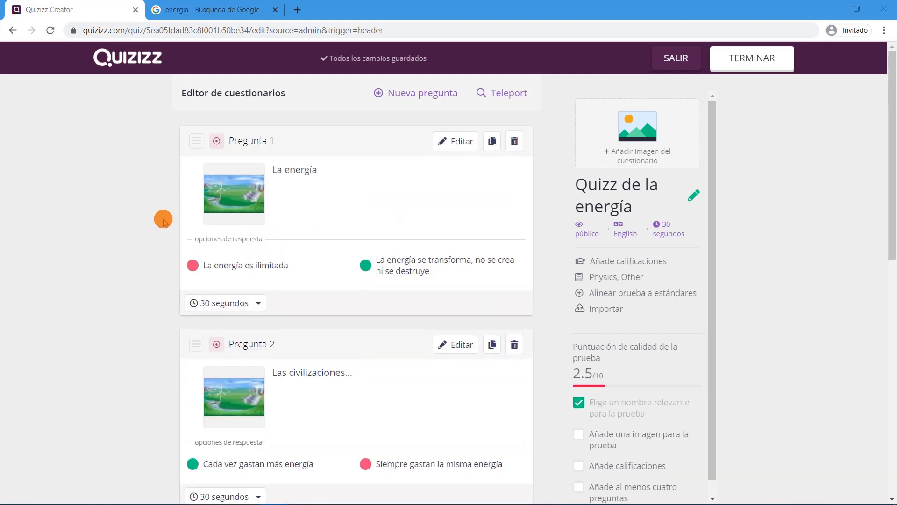
left_click(414, 94)
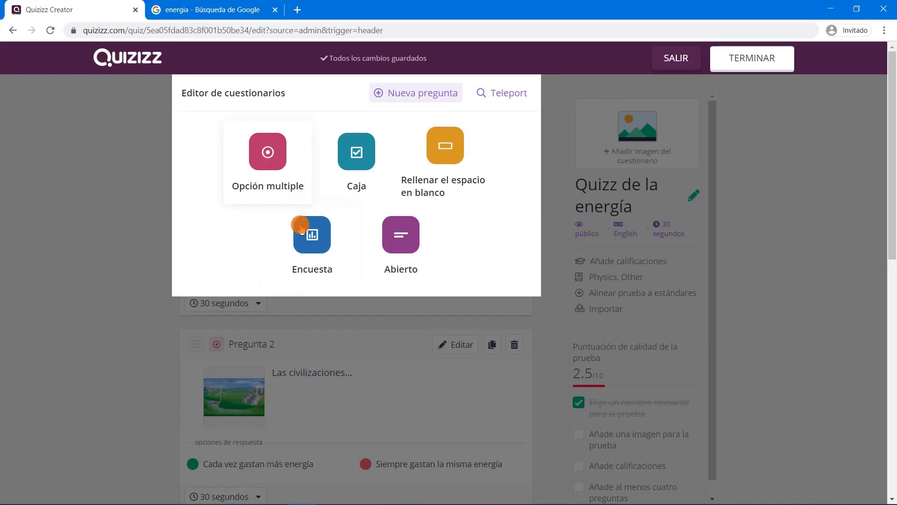
left_click(268, 151)
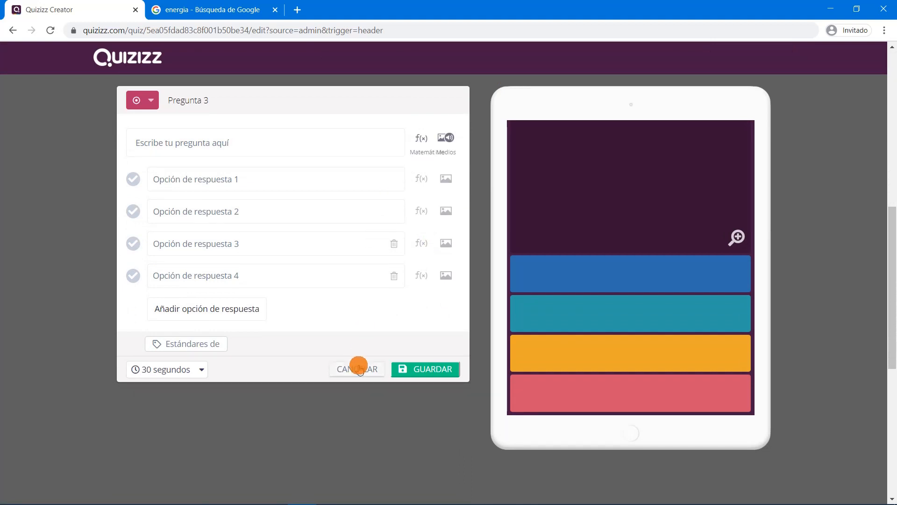
left_click(358, 369)
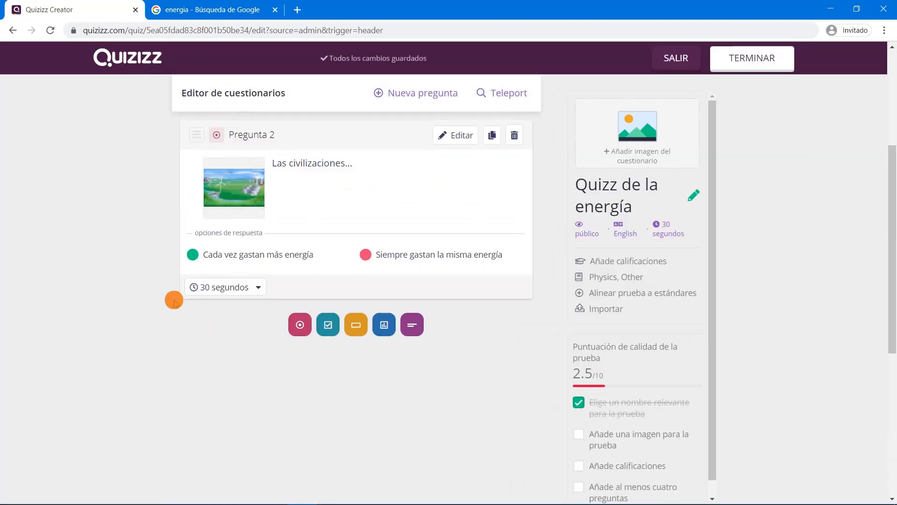
scroll(174, 301, "up", 4)
scroll(174, 302, "down", 2)
scroll(222, 345, "down", 1)
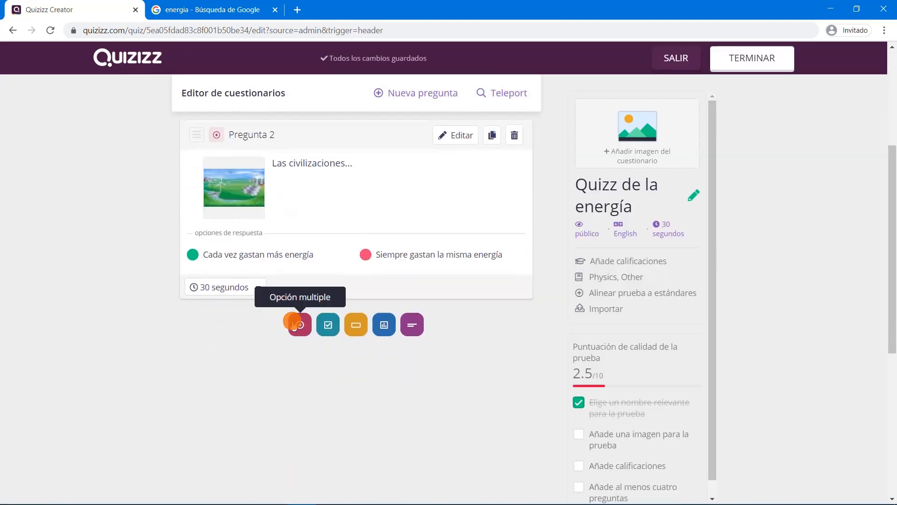
left_click(296, 326)
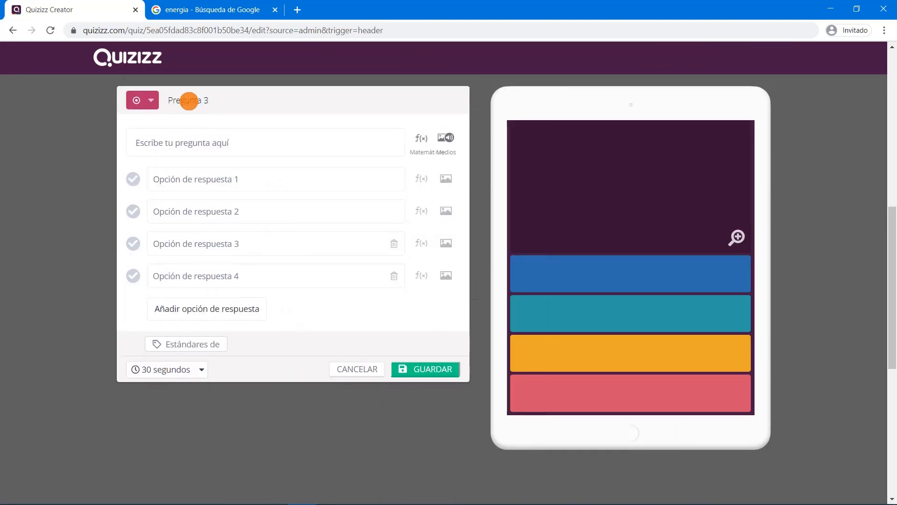
left_click(354, 369)
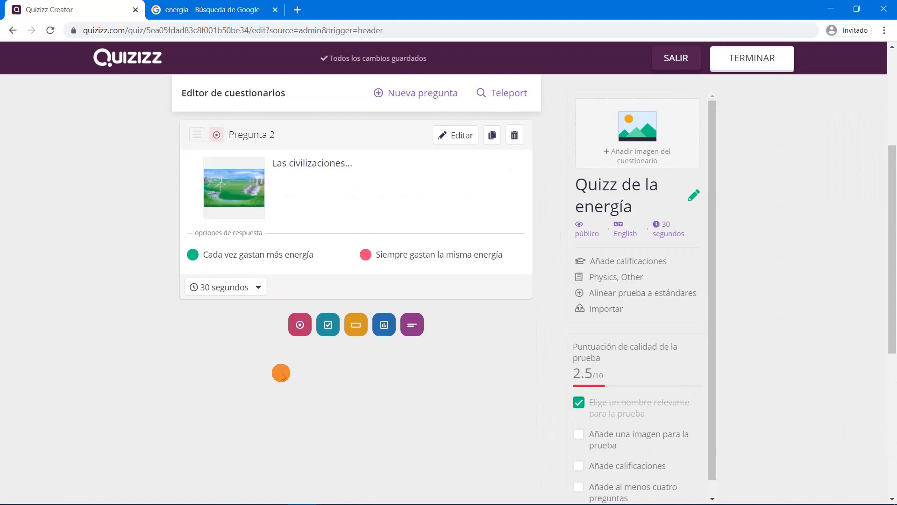
Step: Use Teleport to add "Las energías que se agotan son:" from the 12-question public quiz "LA ENERGÍA", and return to the editor
scroll(281, 374, "up", 4)
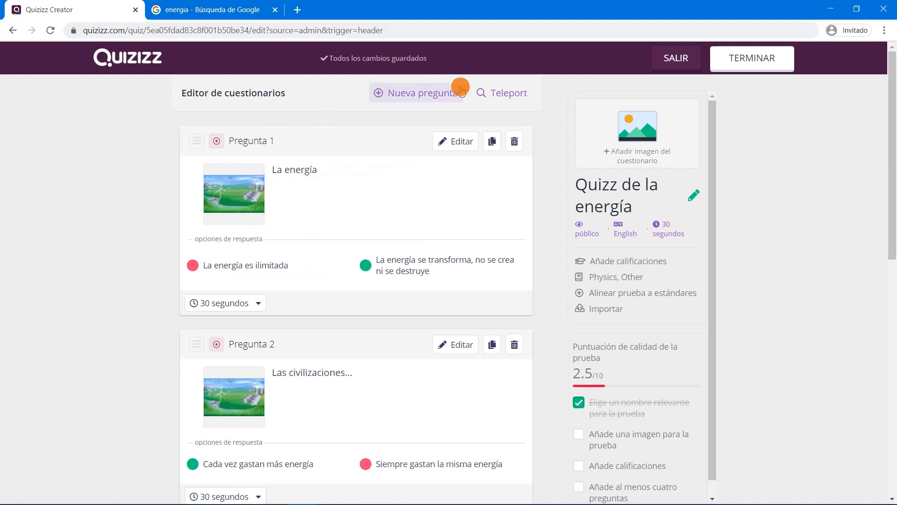
left_click(486, 94)
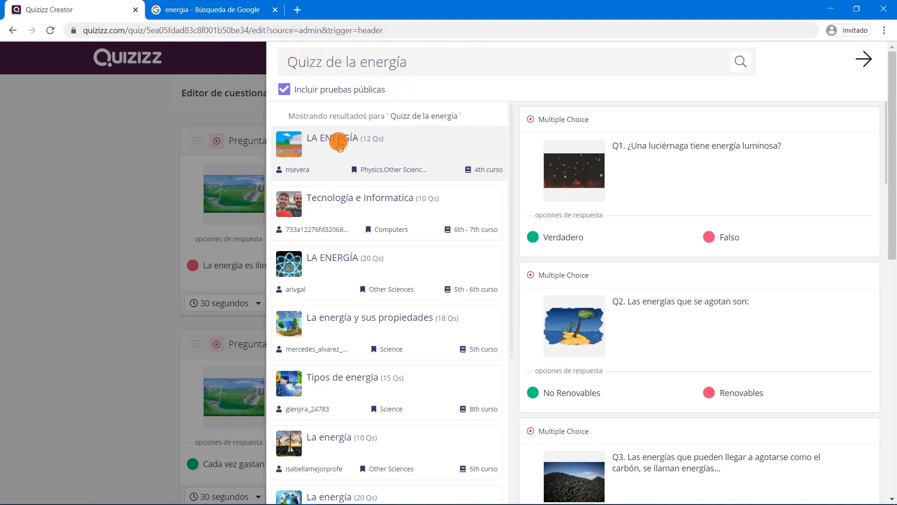
mouse_move(545, 142)
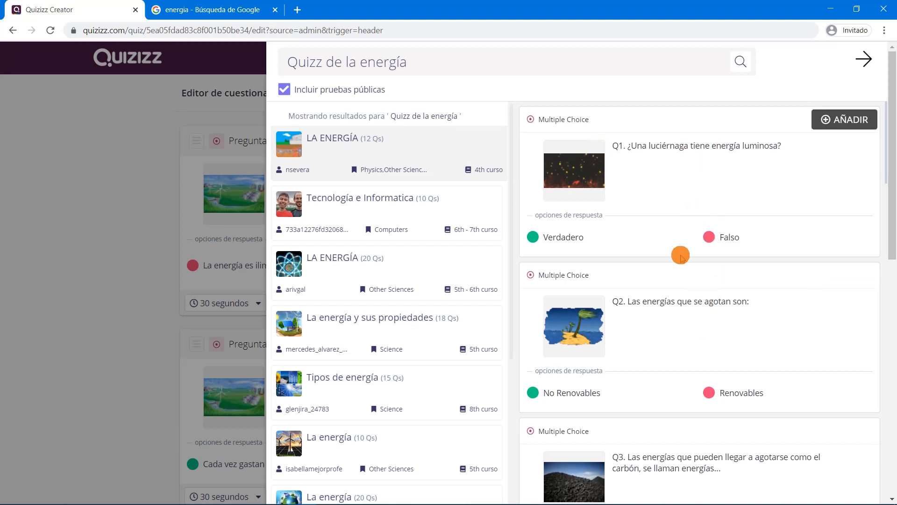
mouse_move(609, 301)
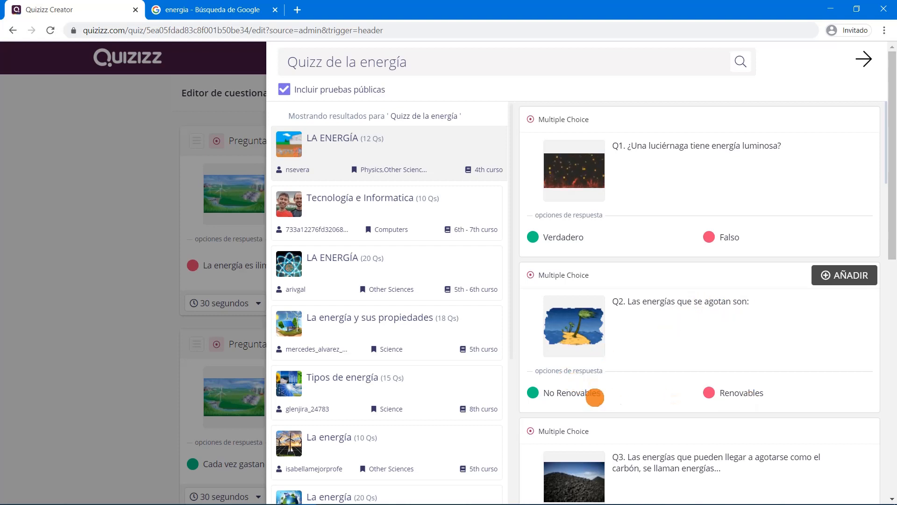
left_click(823, 277)
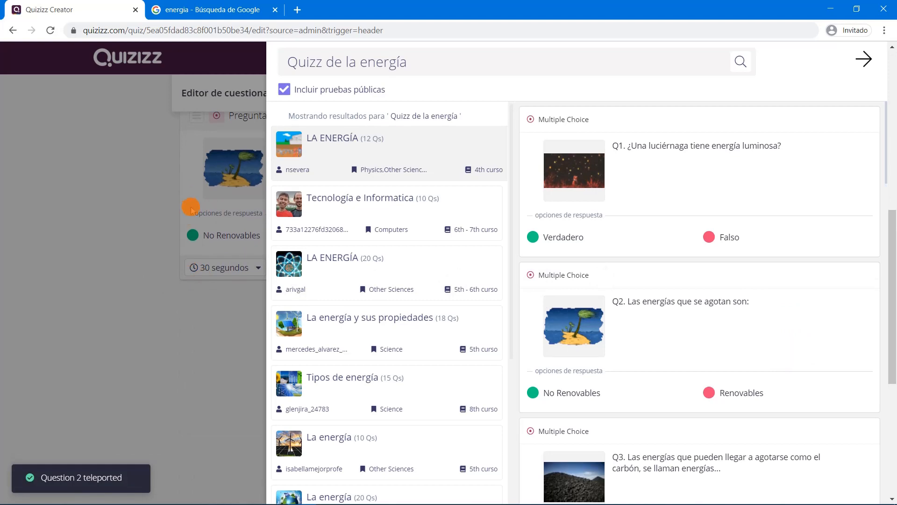
left_click(140, 310)
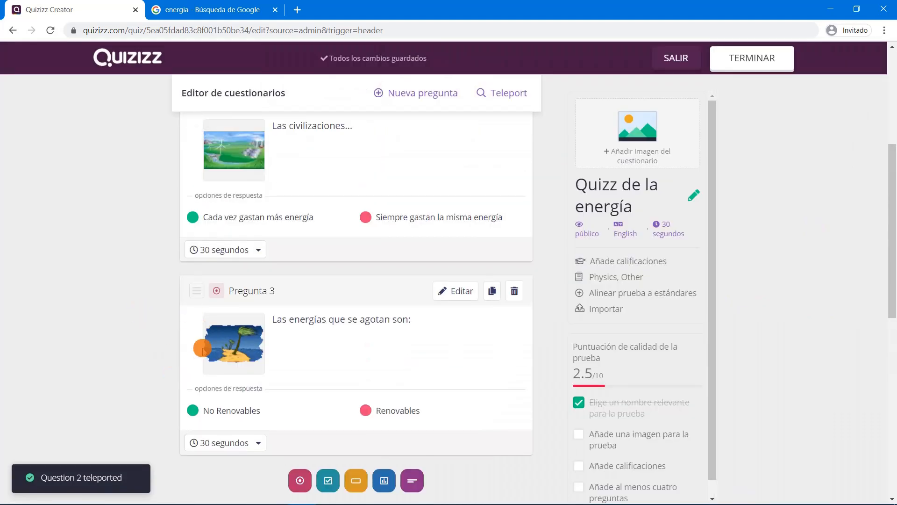
mouse_move(213, 343)
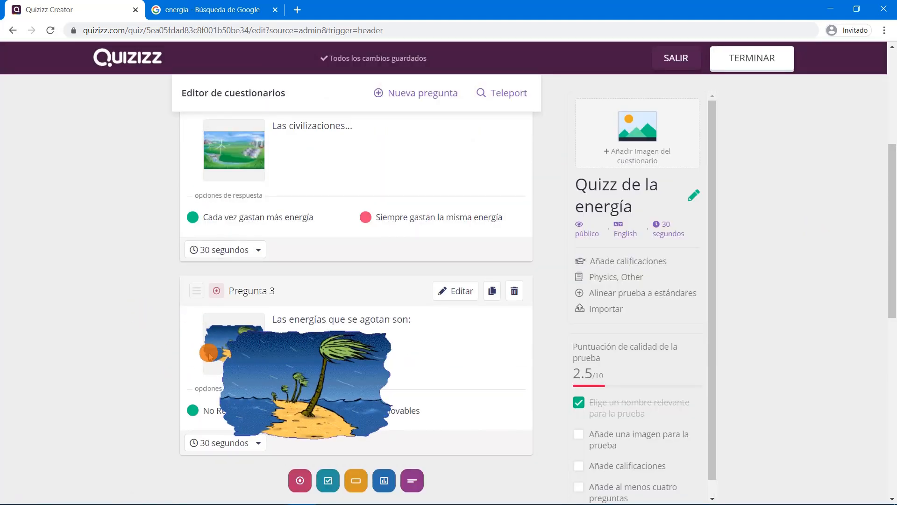
Step: Teleport "La energía que se obtiene del viento es un tipo de energía contaminante" from the 12-question "LA ENERGÍA" quiz
scroll(145, 361, "up", 5)
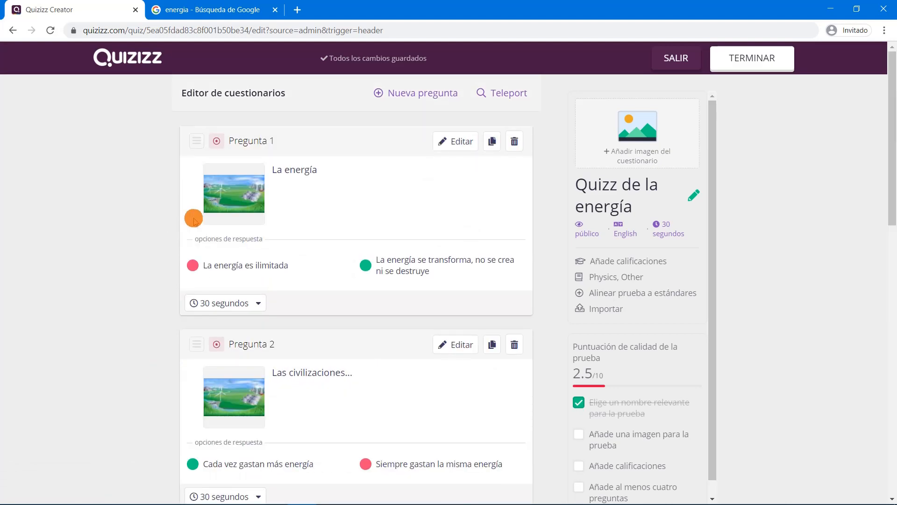
left_click(476, 102)
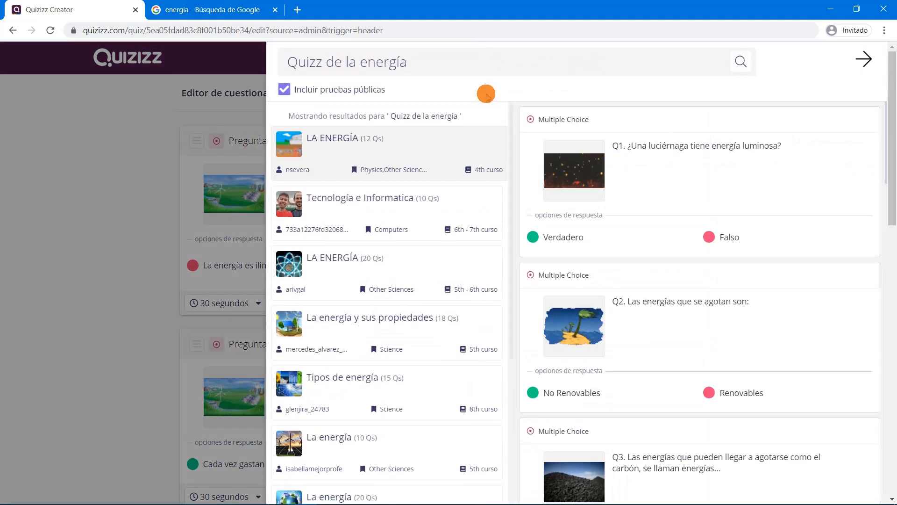
scroll(631, 312, "down", 10)
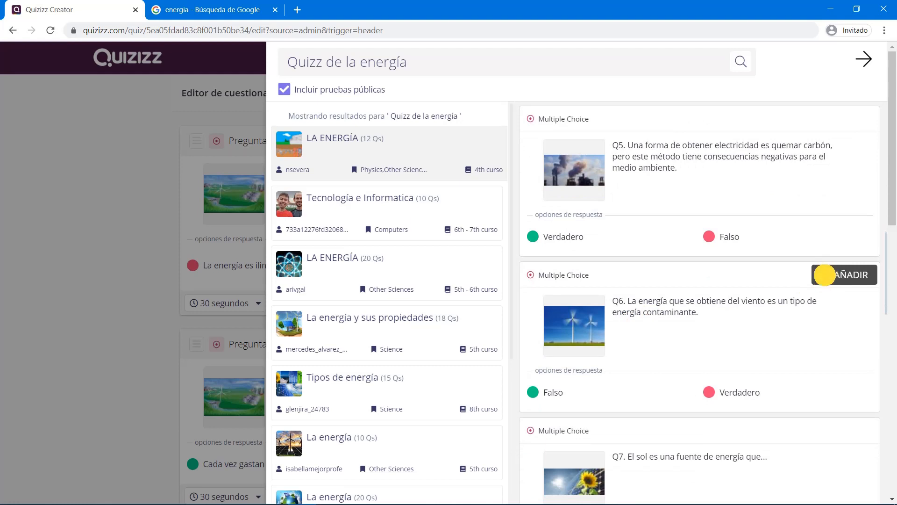
left_click(824, 275)
scroll(809, 311, "down", 3)
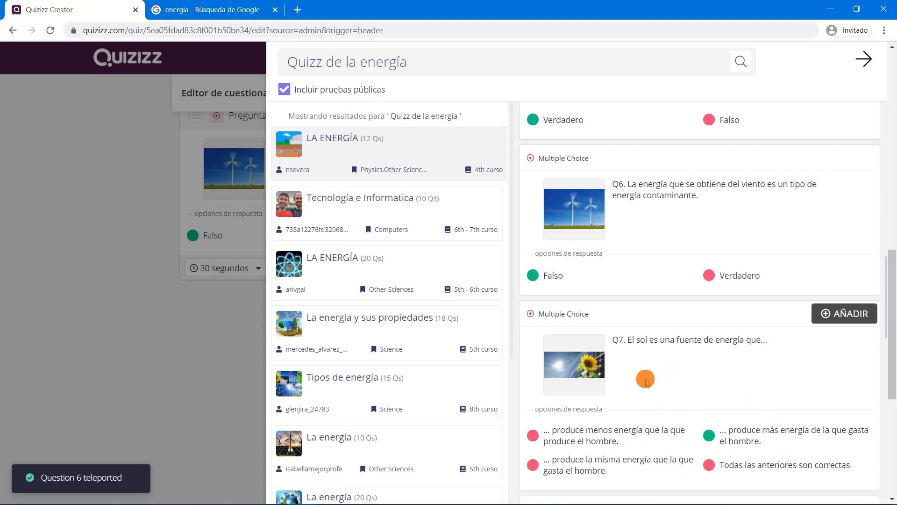
Step: Preview the "Tecnología e Informatica" quiz and add "¿Qué es la energía?" from the 20-question "LA ENERGÍA" quiz
left_click(365, 204)
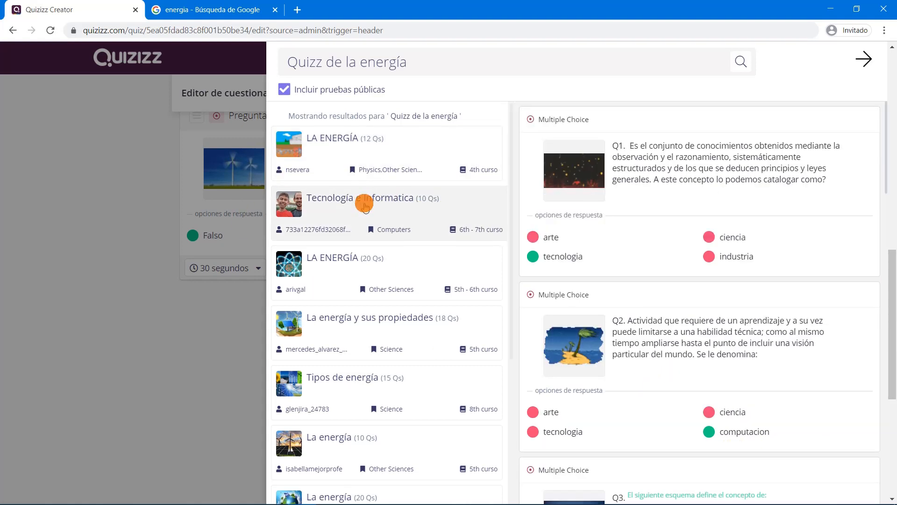
left_click(360, 257)
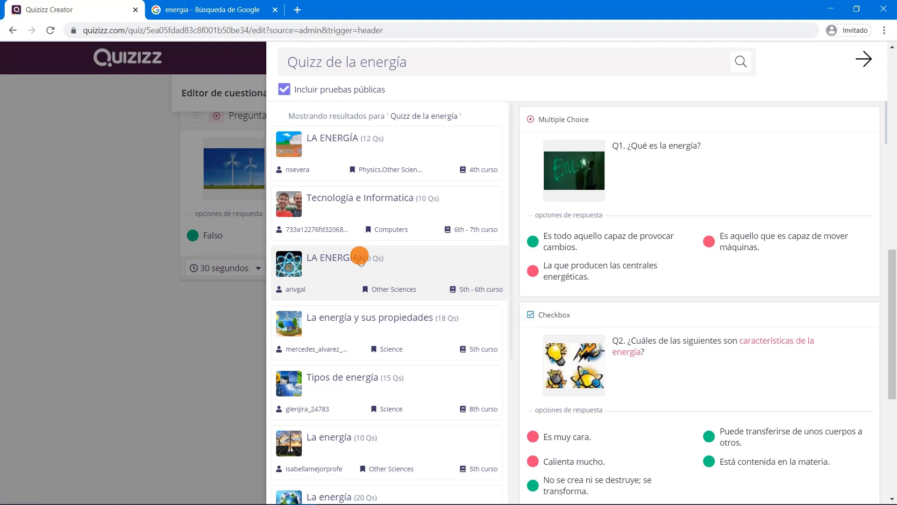
left_click(824, 119)
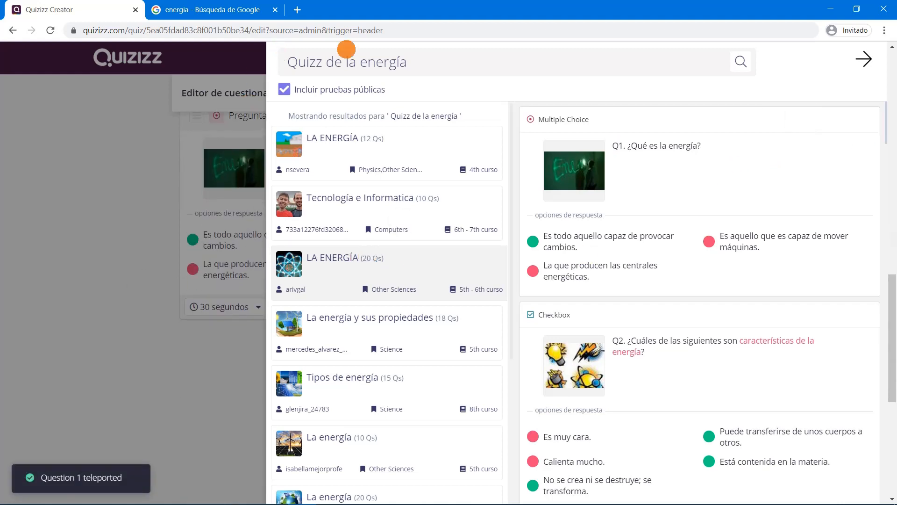
Step: Search public quizzes for "renovables", add "¿Que son las energías renovables?" from the 10-question "Energias Renovables" quiz, and return to the editor
left_click_drag(479, 60, 270, 53)
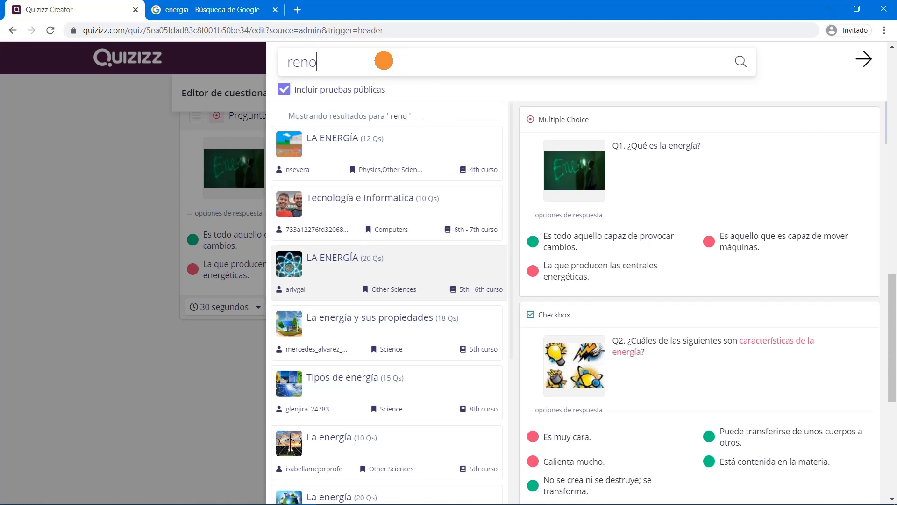
type("les")
left_click(370, 145)
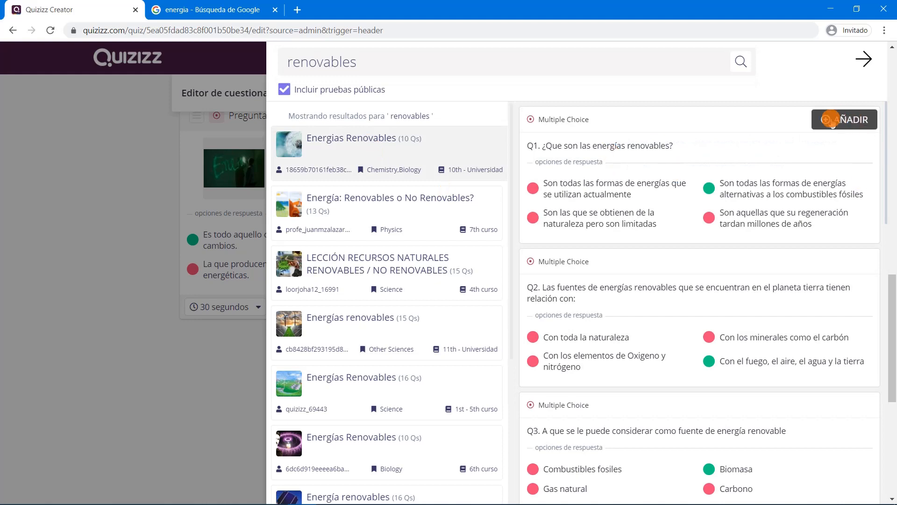
left_click(831, 119)
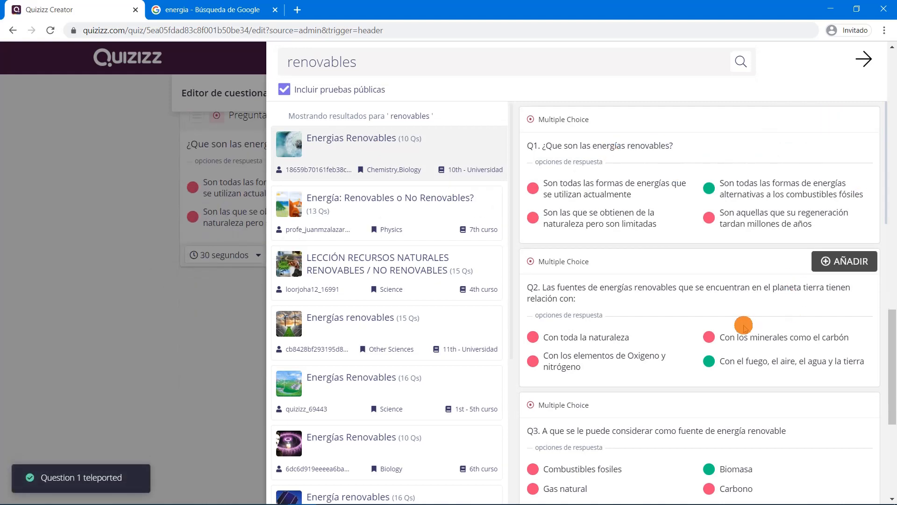
scroll(745, 324, "down", 3)
scroll(744, 326, "down", 4)
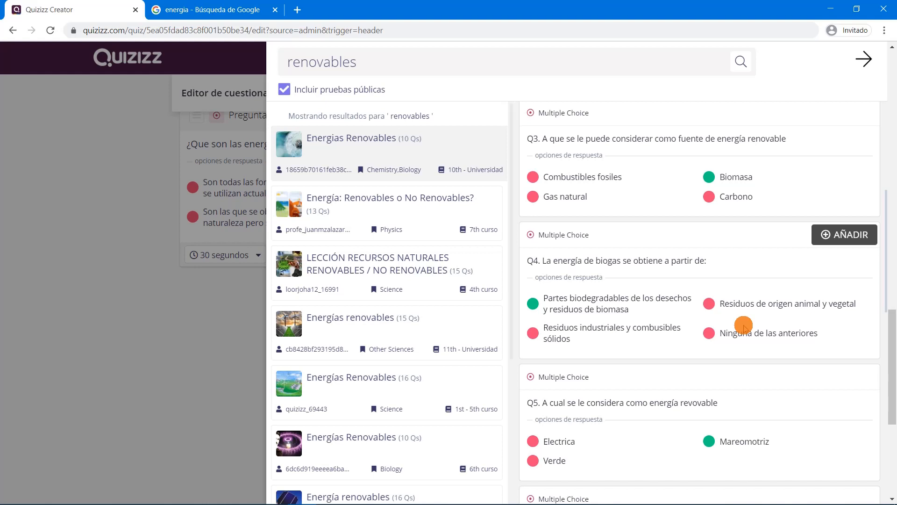
left_click(172, 372)
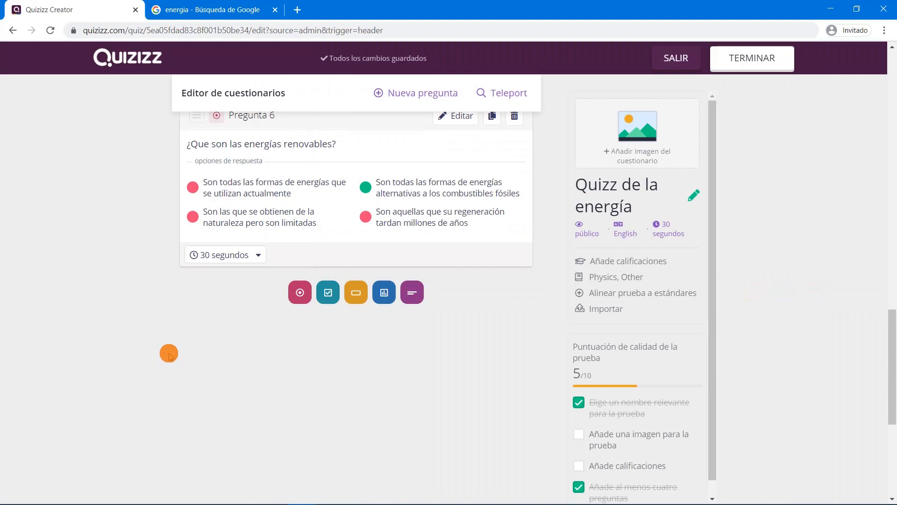
Step: Review the full list of questions in the questionnaire and examine the quiz quality score with its checklist
scroll(169, 354, "up", 20)
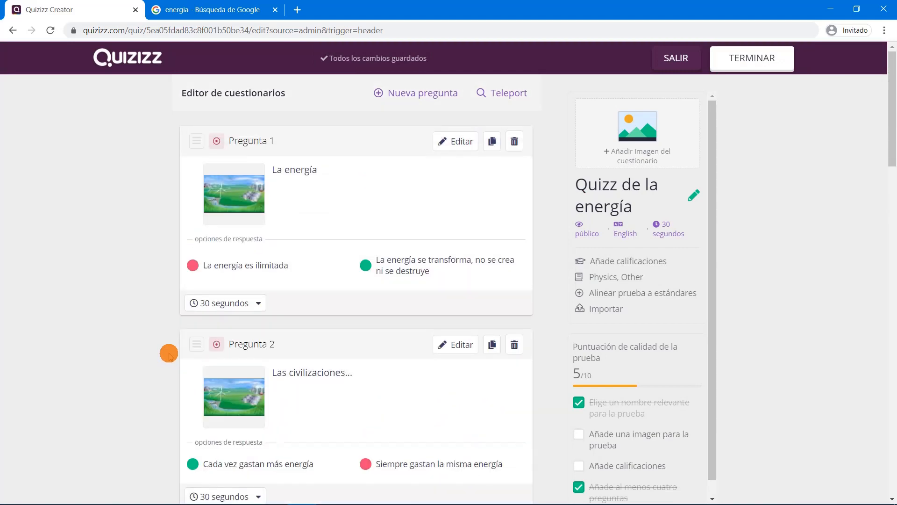
scroll(169, 354, "down", 20)
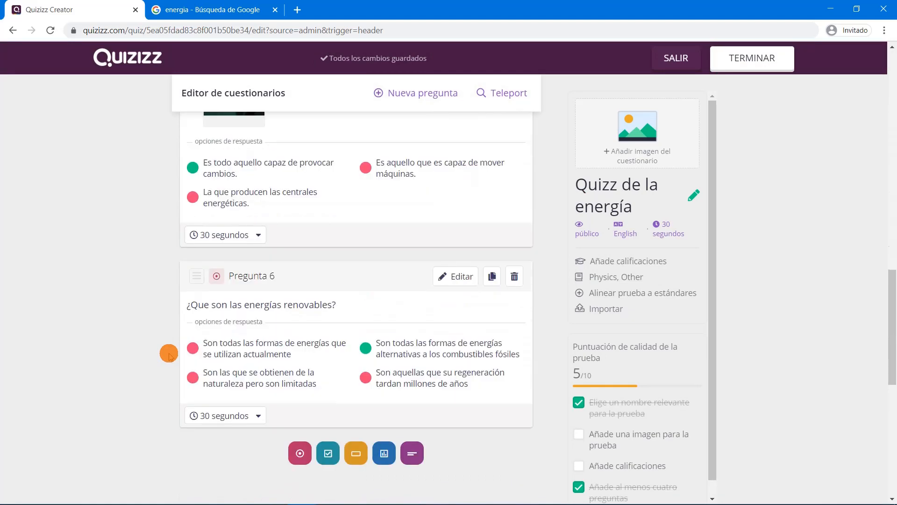
scroll(169, 353, "up", 20)
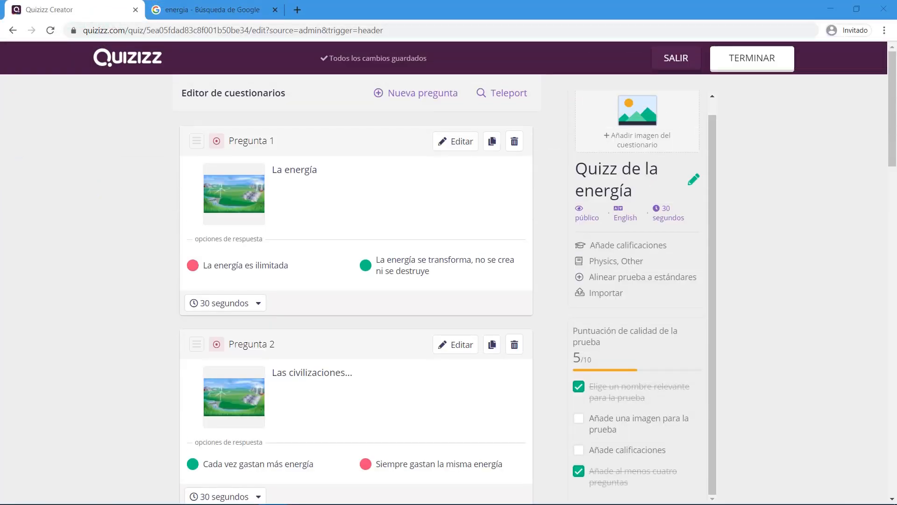
scroll(656, 314, "down", 1)
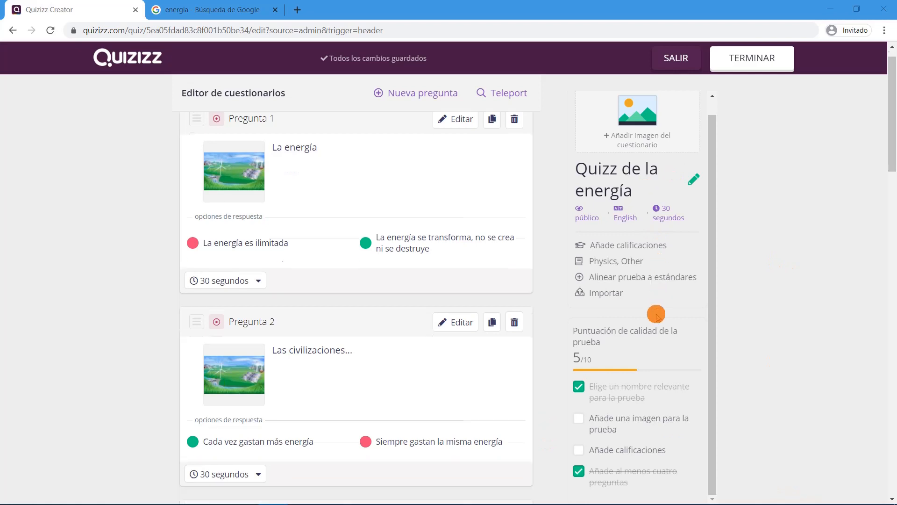
scroll(656, 314, "down", 3)
scroll(402, 333, "up", 3)
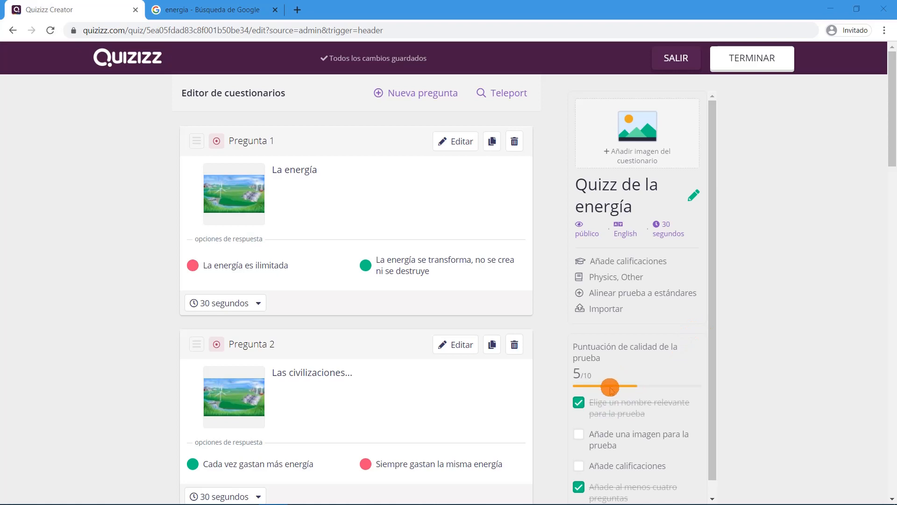
scroll(596, 435, "down", 1)
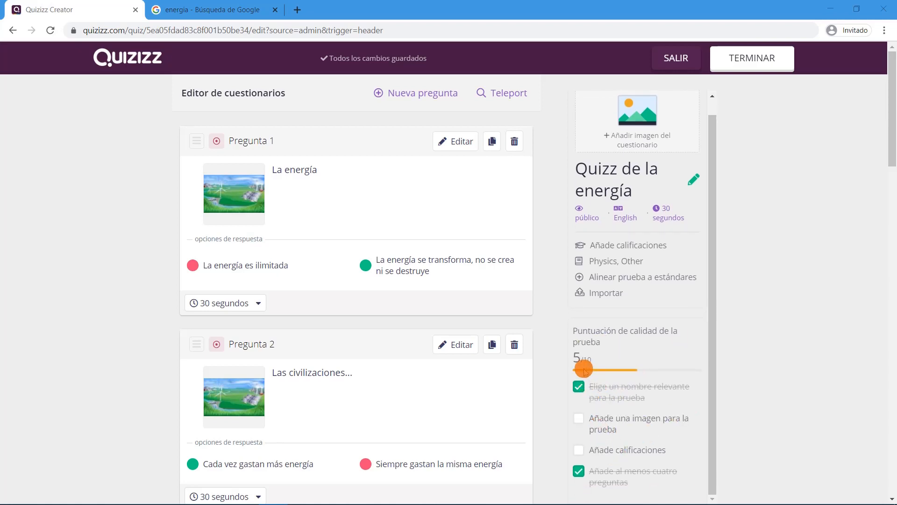
left_click_drag(577, 332, 604, 339)
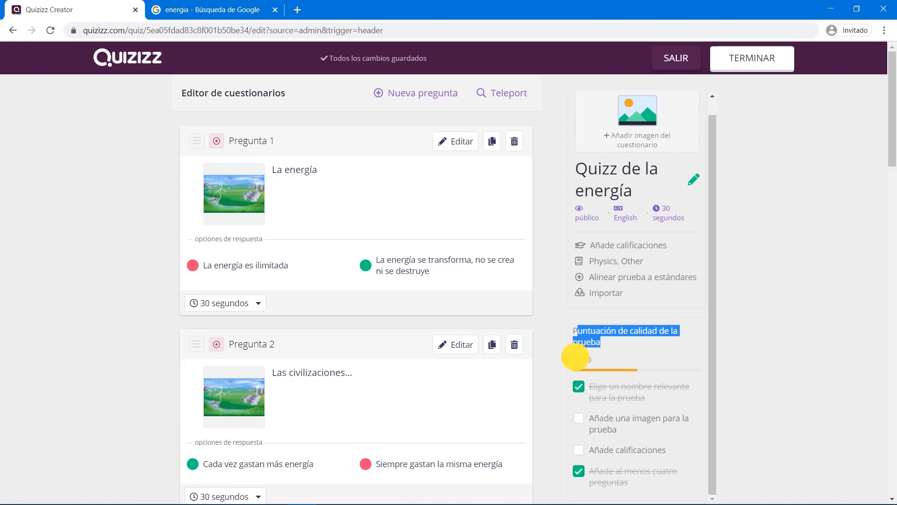
left_click_drag(575, 358, 596, 359)
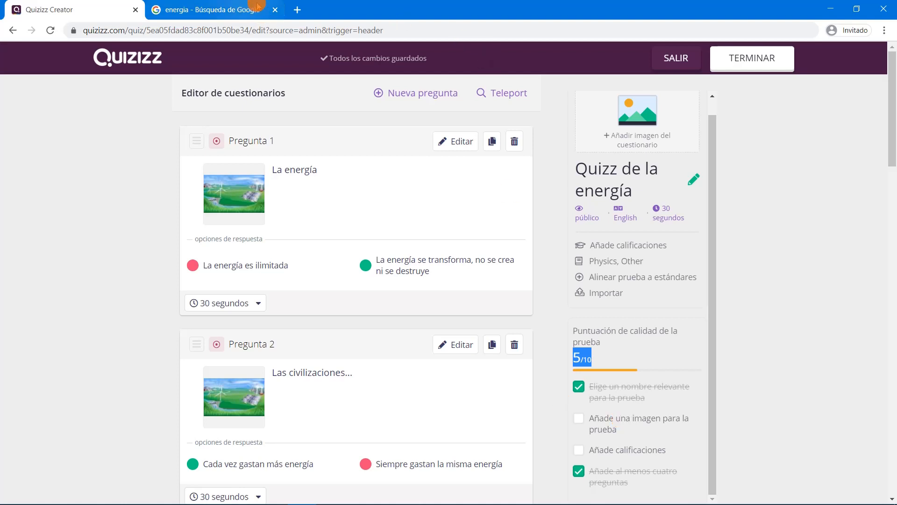
Step: Close the Google image search page, search the web for Pixabay in a new tab, and open its website without translation
left_click(275, 10)
left_click(165, 6)
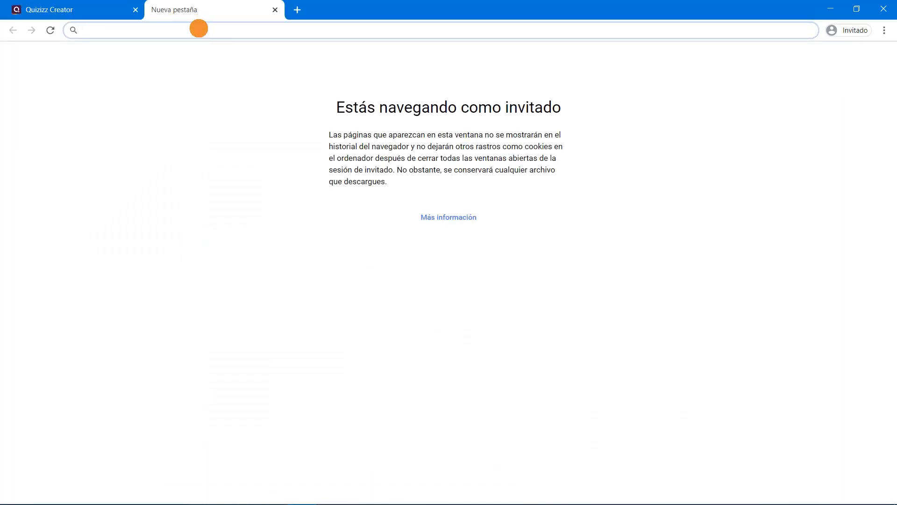
type("pixbay")
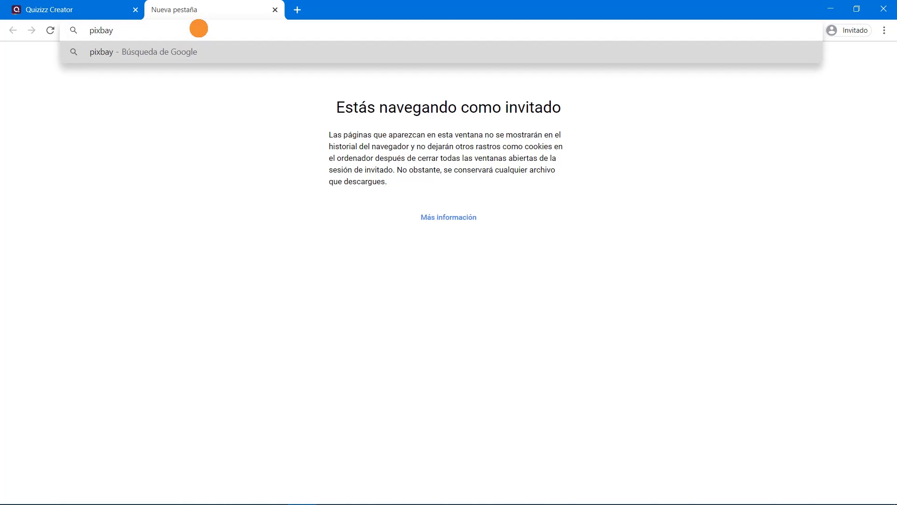
key("BackSpace")
key("BackSpace")
key("BackSpace")
key("BackSpace")
type("a")
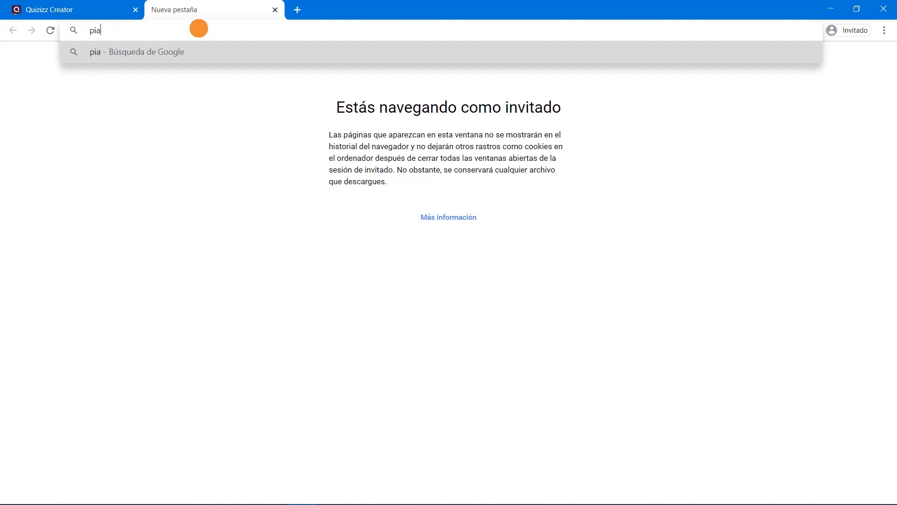
type("xbay")
key("Return")
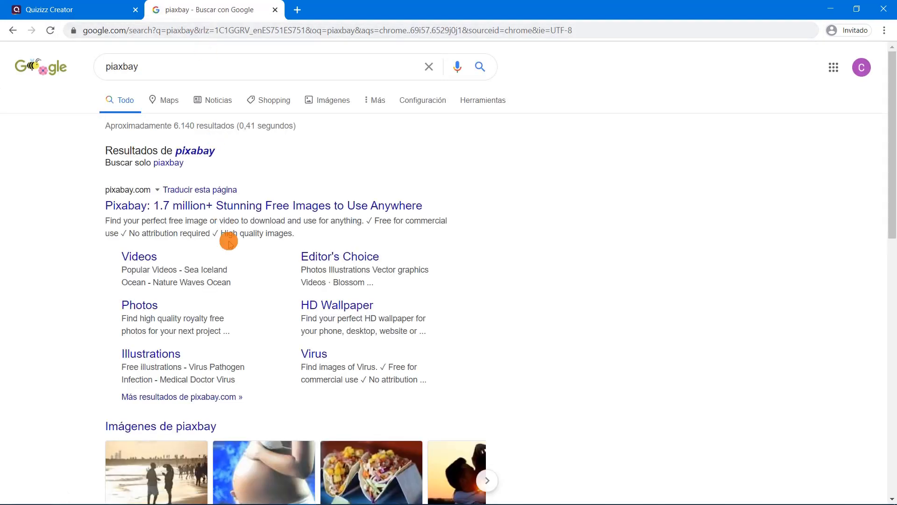
left_click(228, 208)
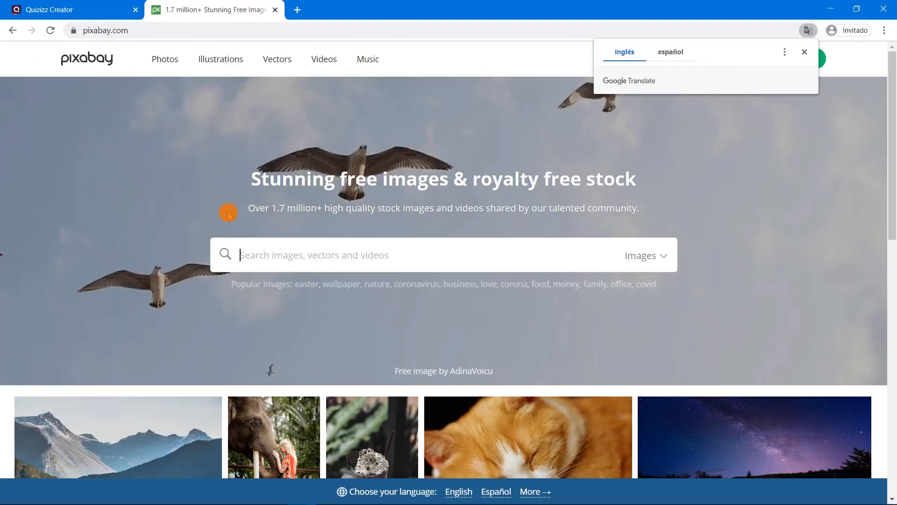
left_click(804, 52)
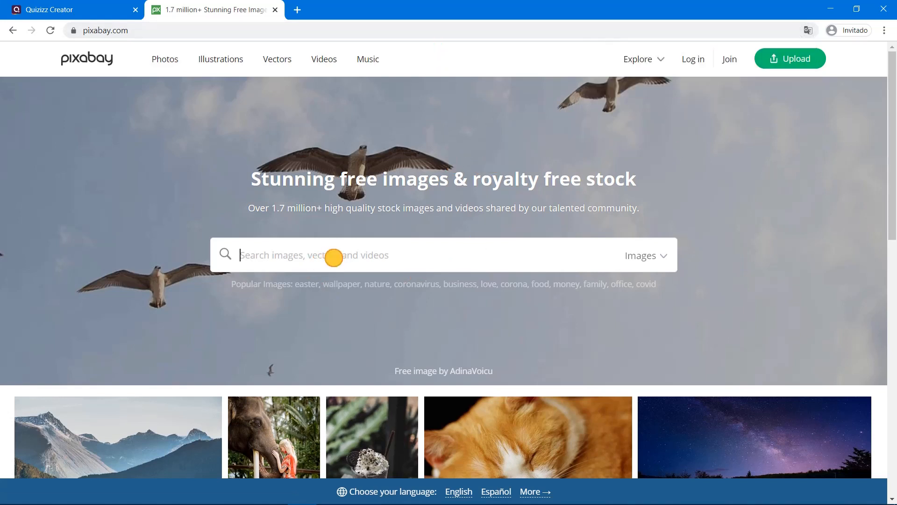
Step: Search the Pixabay images for "energia" and open the photo of the light bulb figure plugging itself into a wall socket
type("energia")
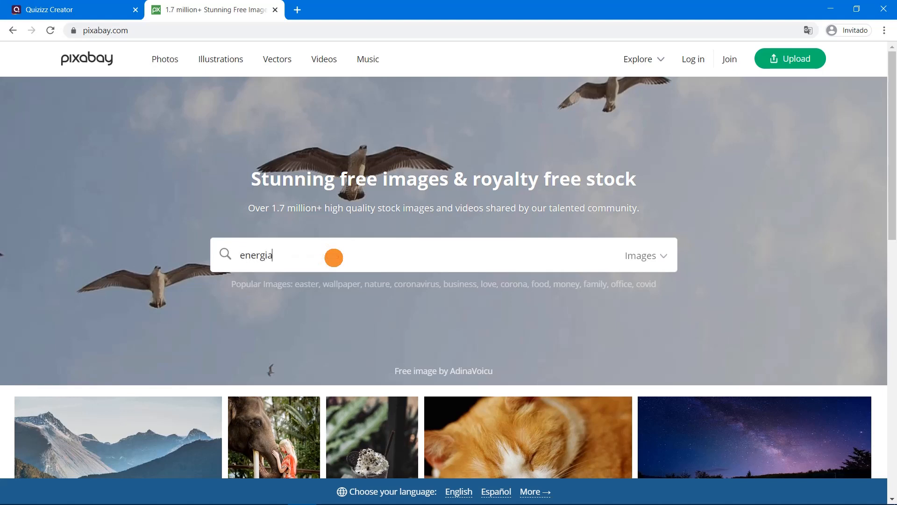
key("Return")
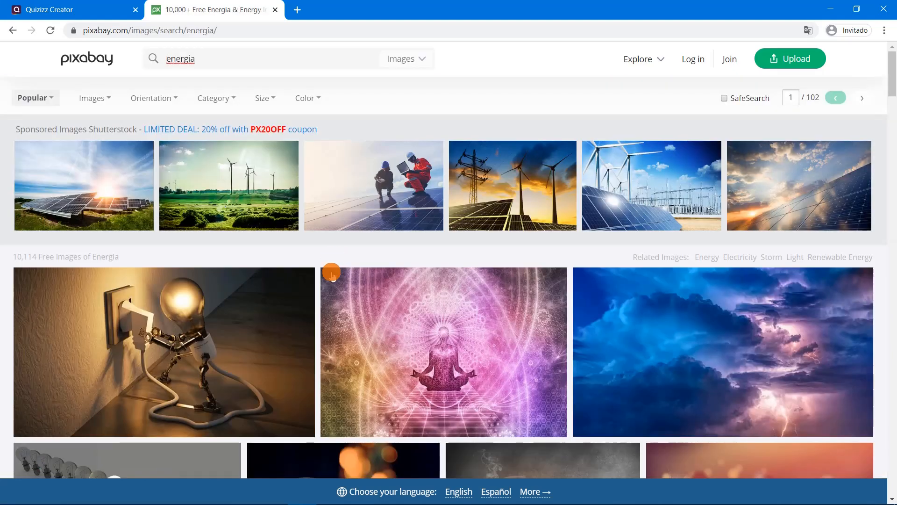
left_click(241, 350)
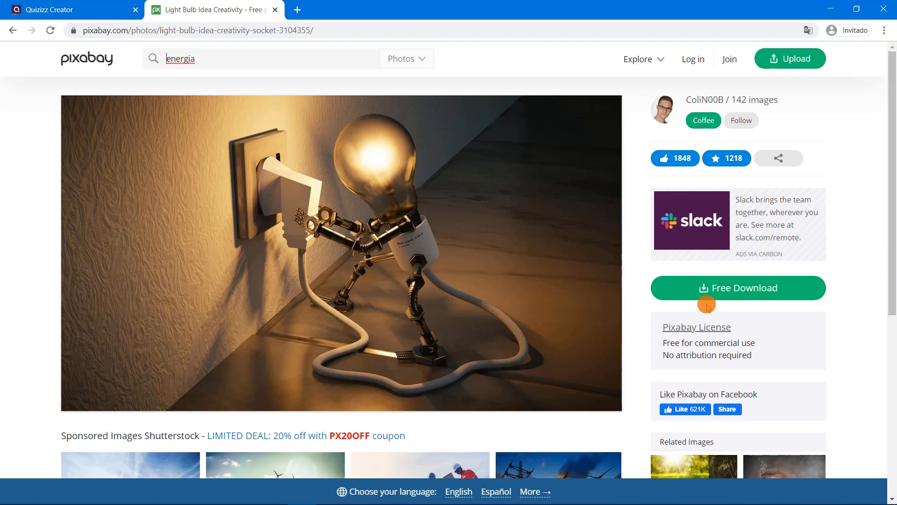
Step: Review the light bulb photo's licence terms on commercial use and attribution
left_click_drag(670, 346, 755, 341)
left_click(675, 357)
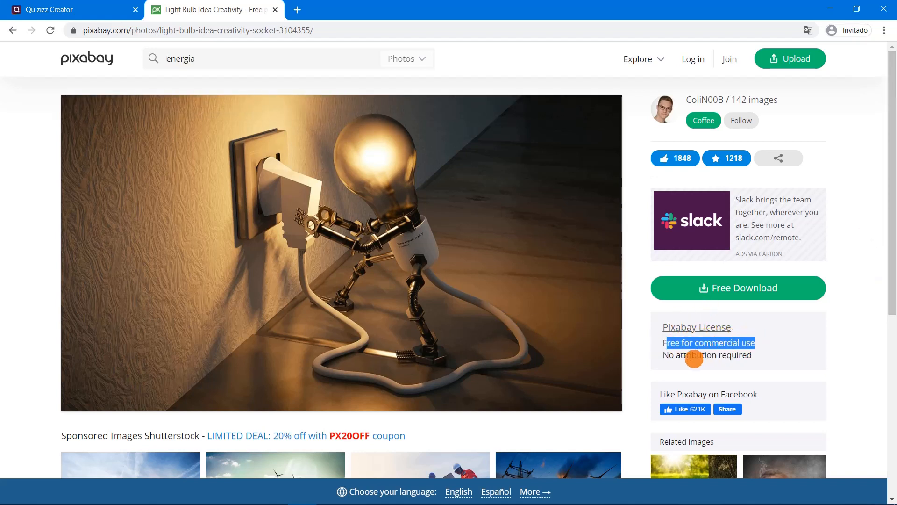
left_click_drag(667, 354, 736, 365)
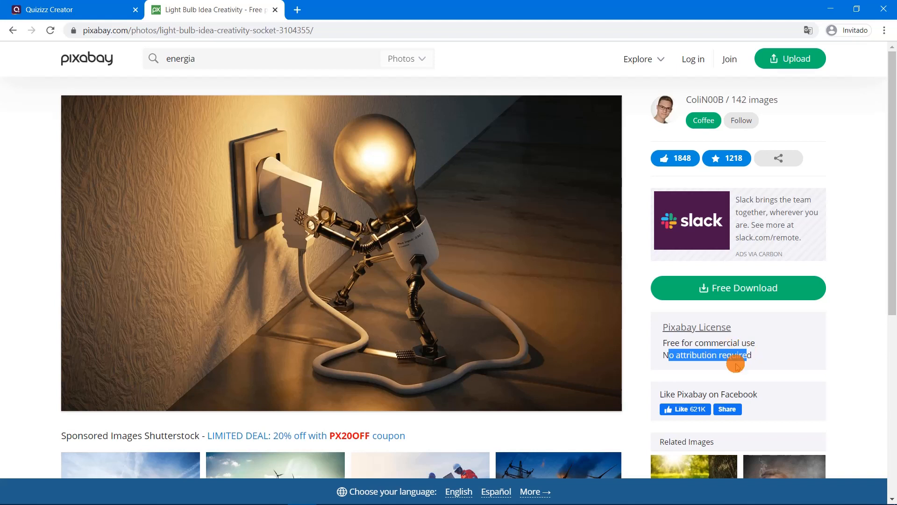
Step: Copy the light bulb photo's image address from Pixabay and paste it as the title image link in the Quizizz quiz information
right_click(377, 257)
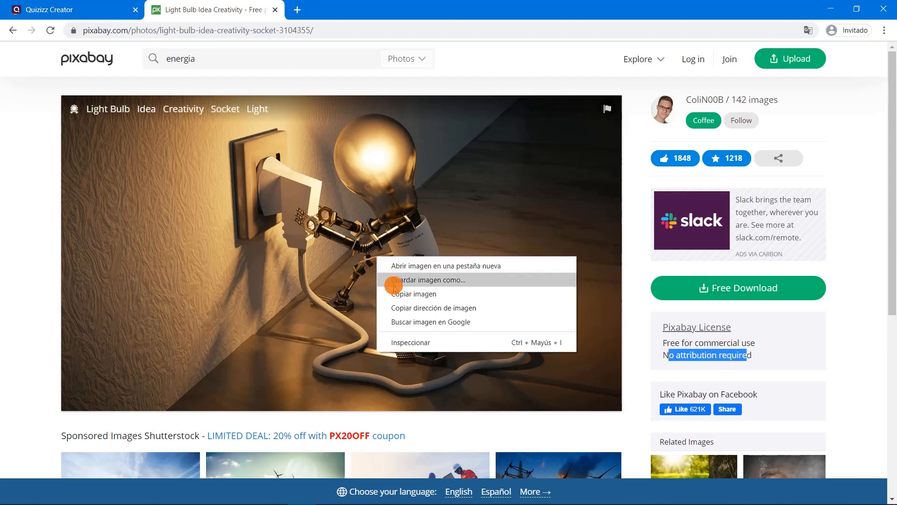
left_click(401, 307)
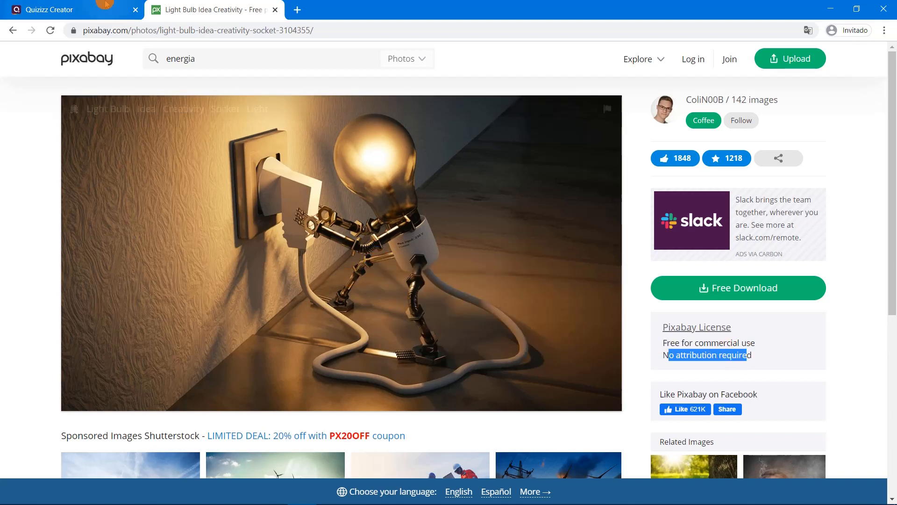
left_click(84, 9)
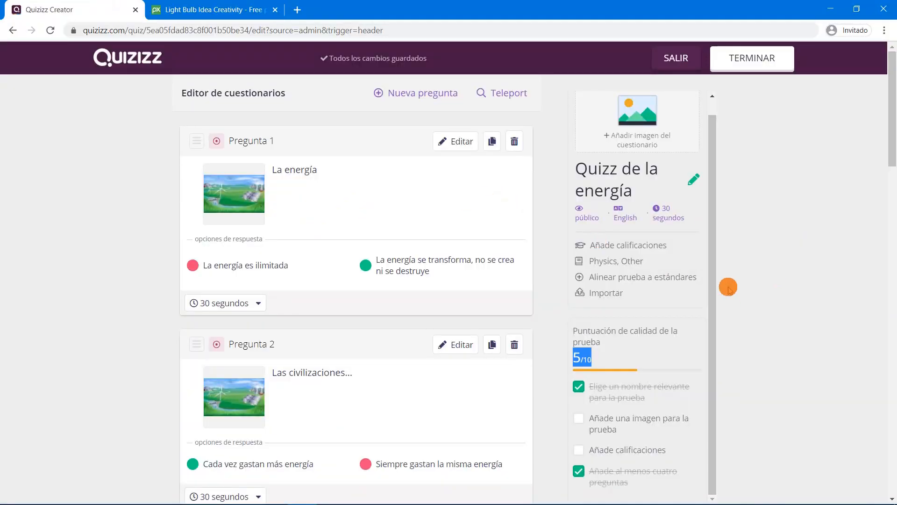
left_click(641, 142)
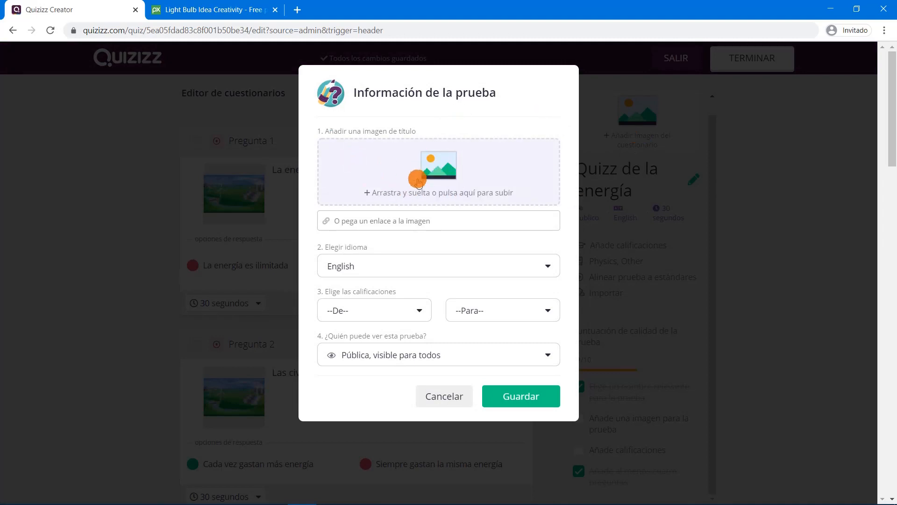
left_click(377, 220)
type("https://cdn.pixabay.com/photo/2018/01/24/17/33/light-bulb-3104355_1280.jpg")
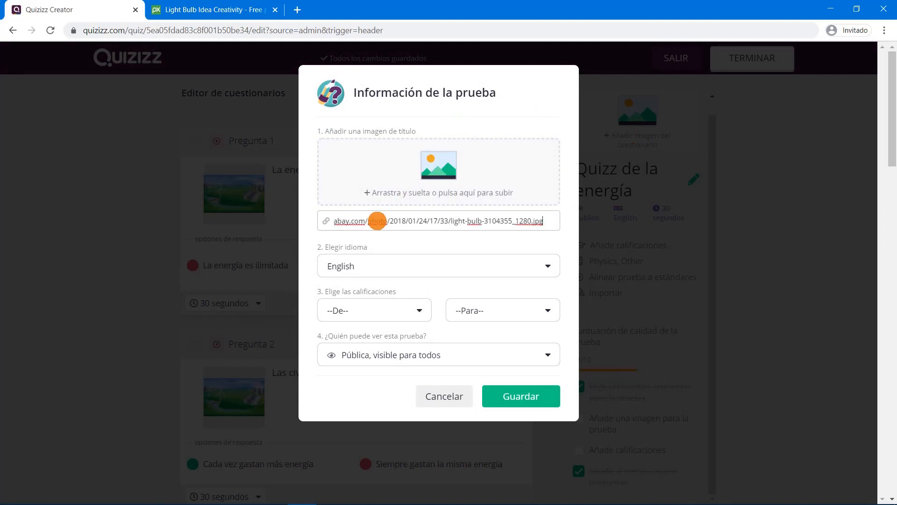
Step: Examine the language, starting grade and visibility options available for the quiz
left_click(391, 276)
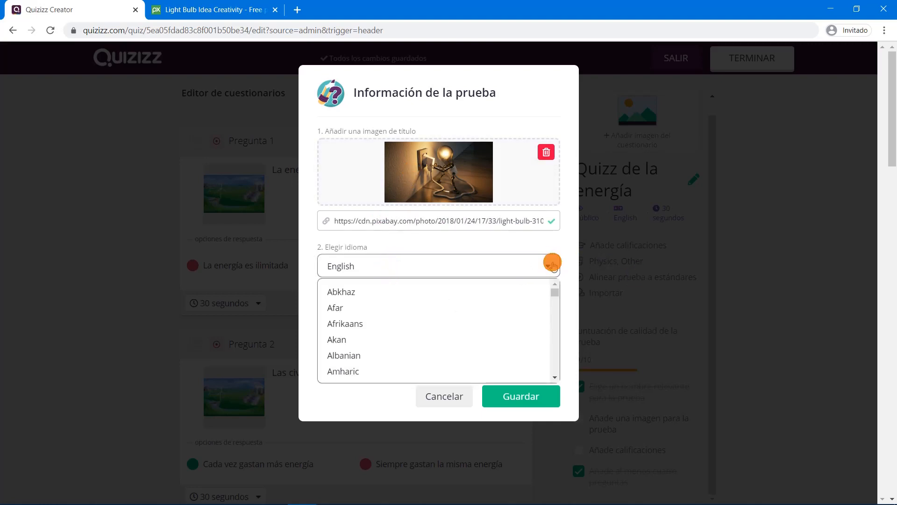
left_click(565, 275)
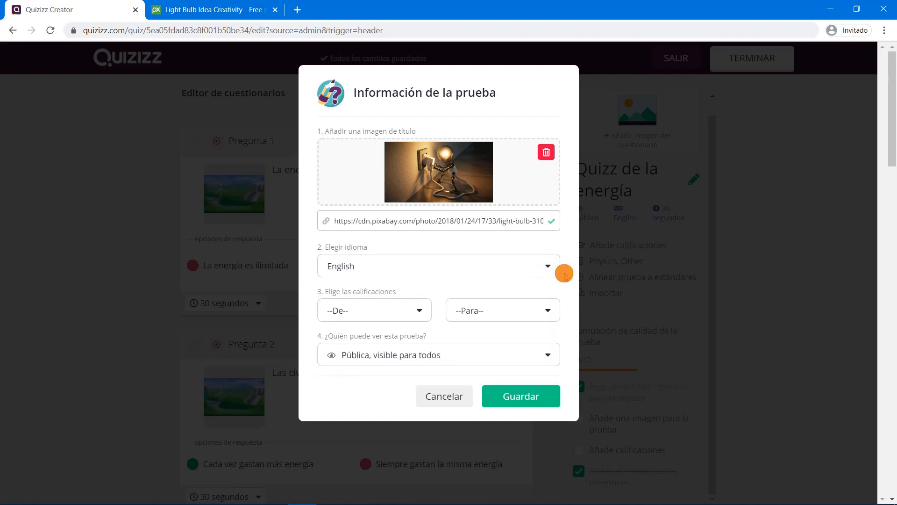
left_click(422, 312)
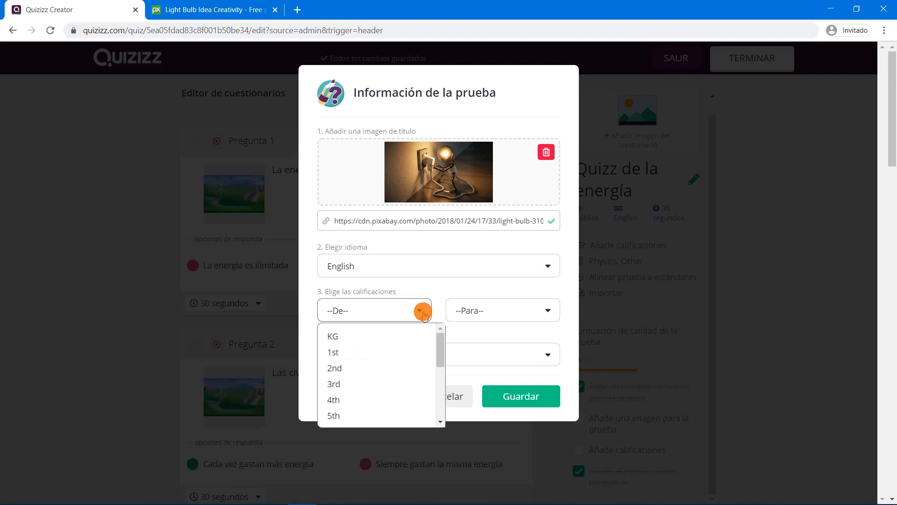
mouse_move(437, 340)
left_mouse_down()
mouse_move(437, 411)
mouse_move(435, 344)
left_mouse_up()
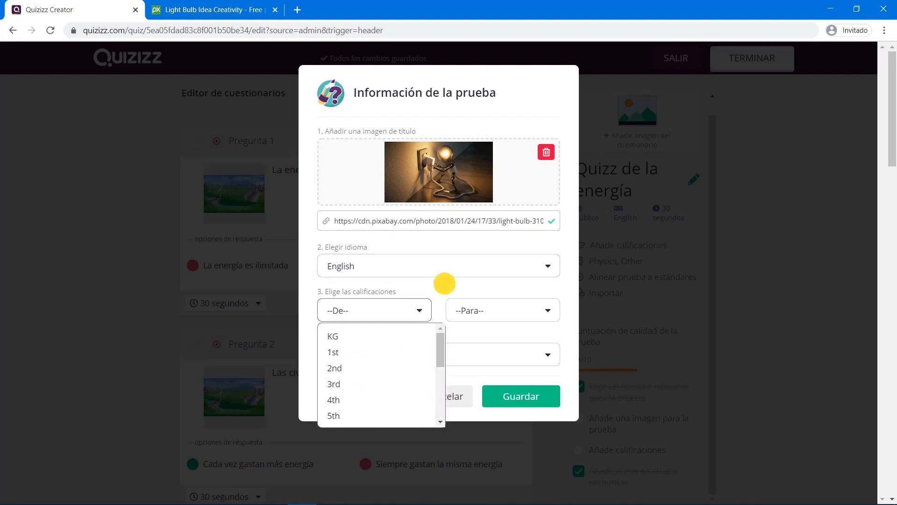
left_click(445, 282)
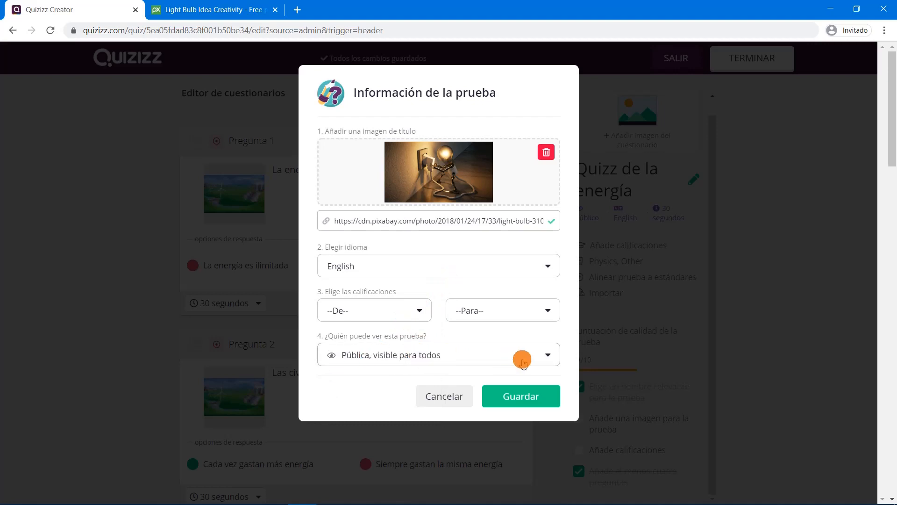
left_click(548, 354)
left_click(550, 356)
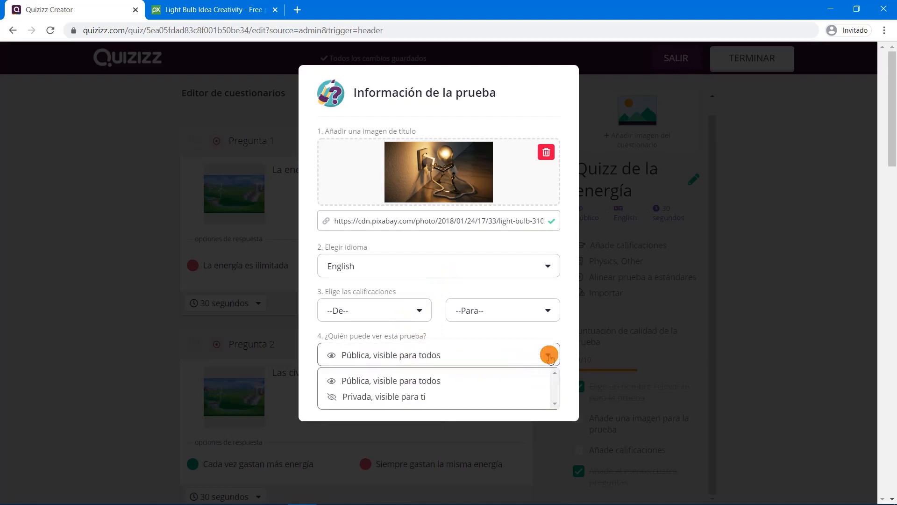
left_click(559, 332)
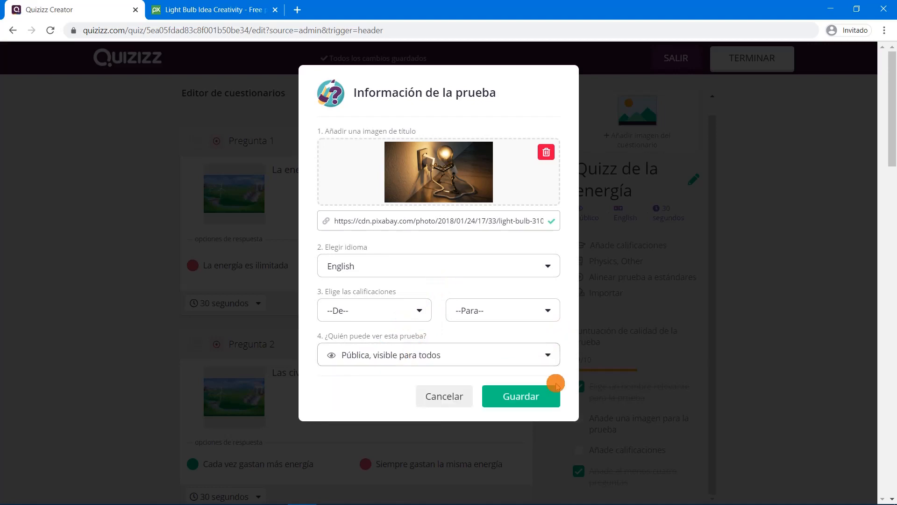
Step: Try to save the quiz information, and set the starting grade to 8th
left_click(554, 396)
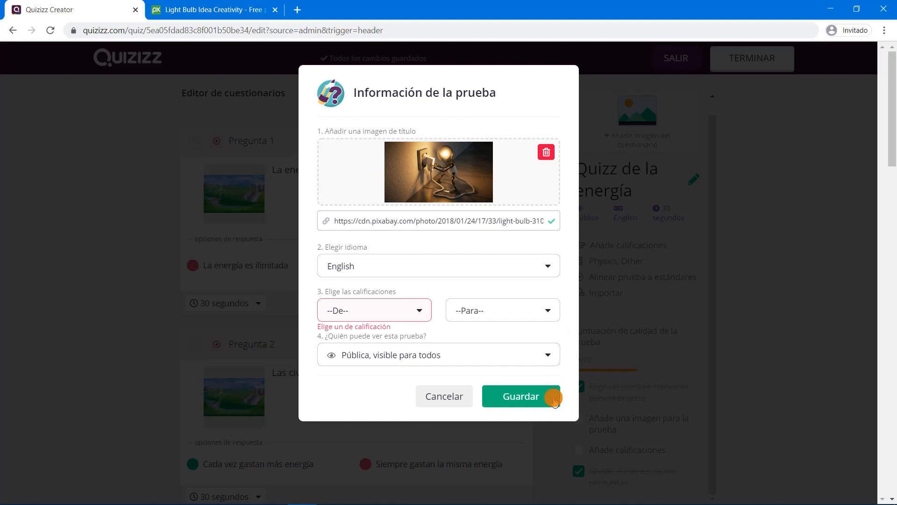
left_click(509, 402)
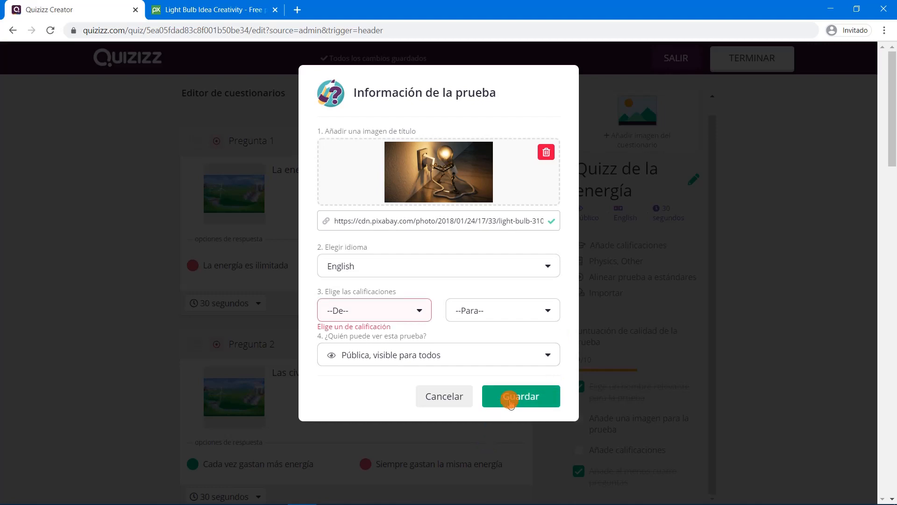
left_click(411, 305)
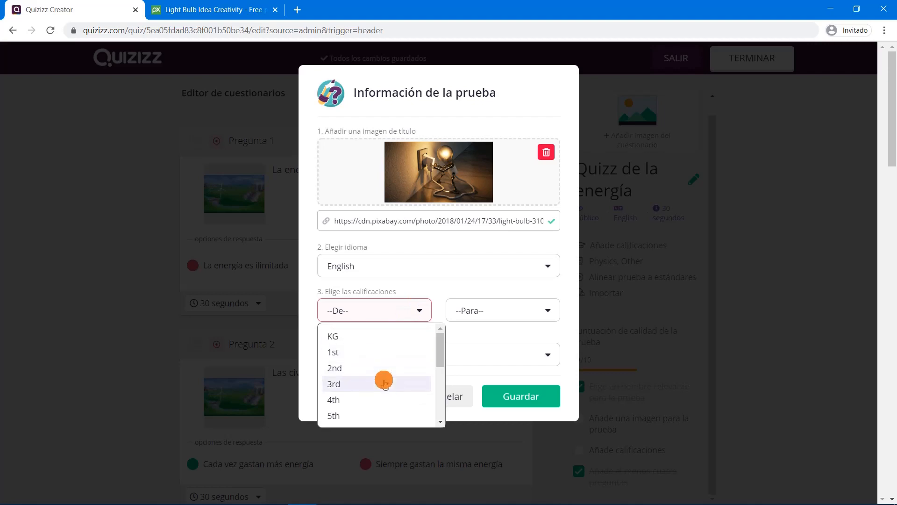
scroll(385, 382, "down", 3)
scroll(385, 382, "up", 1)
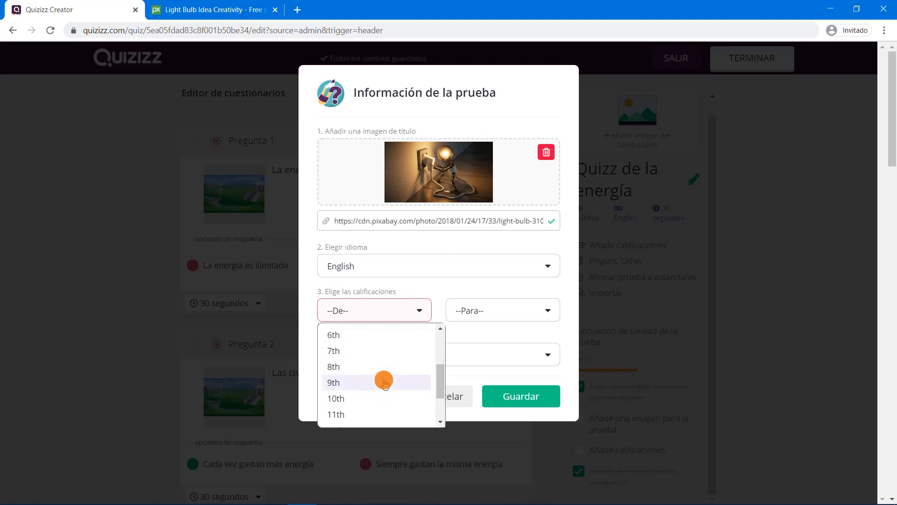
scroll(363, 402, "down", 1)
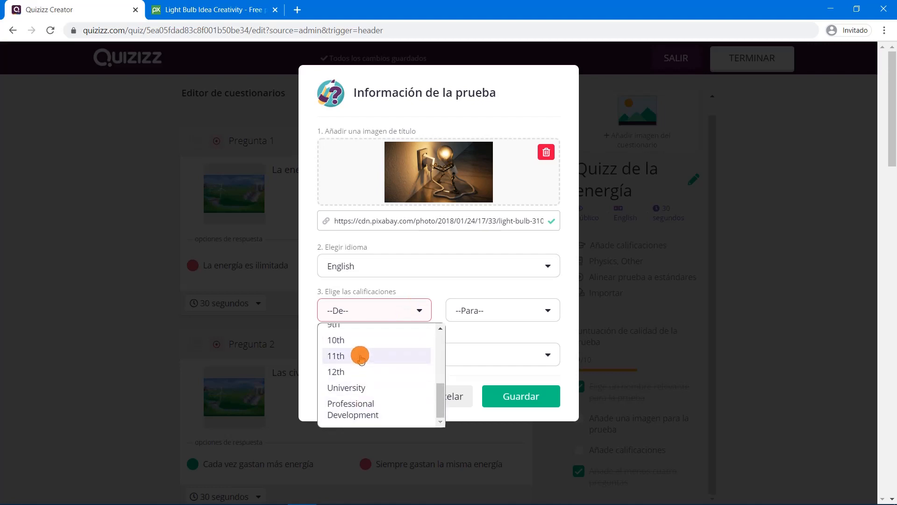
scroll(361, 358, "up", 4)
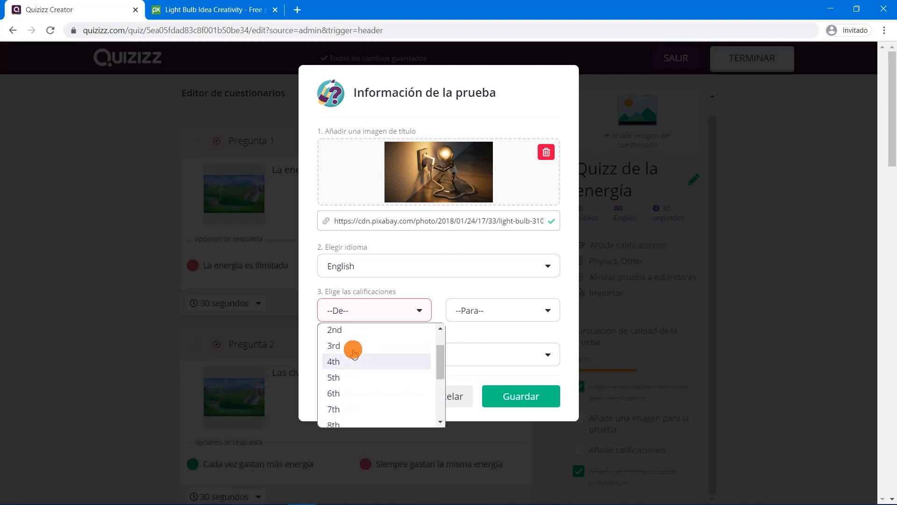
scroll(354, 340, "up", 1)
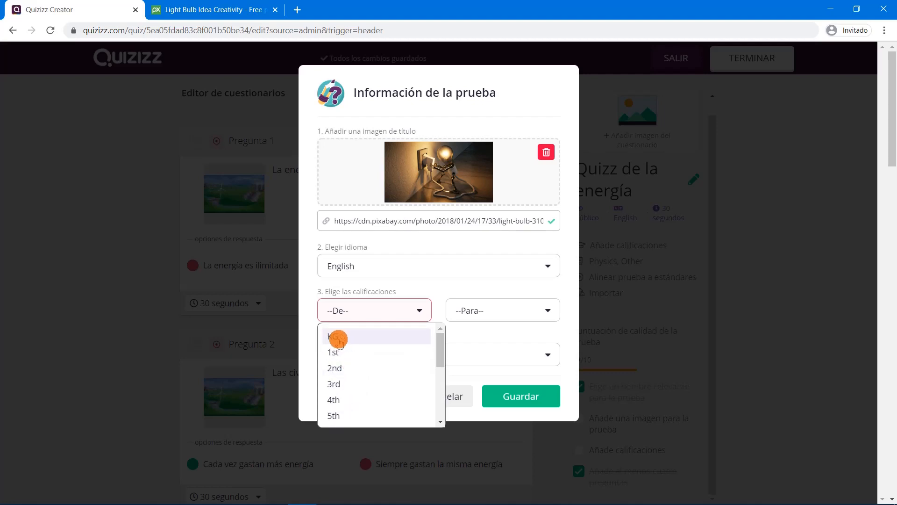
scroll(367, 384, "down", 3)
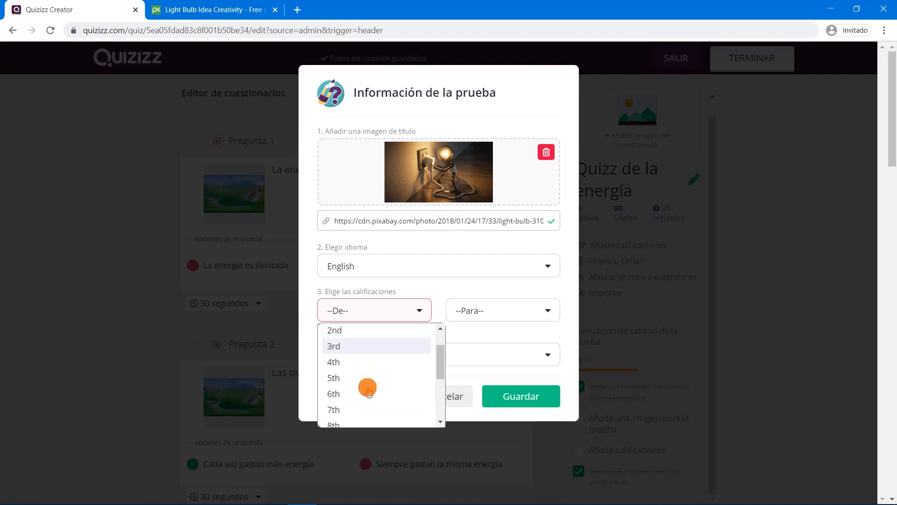
scroll(368, 389, "down", 1)
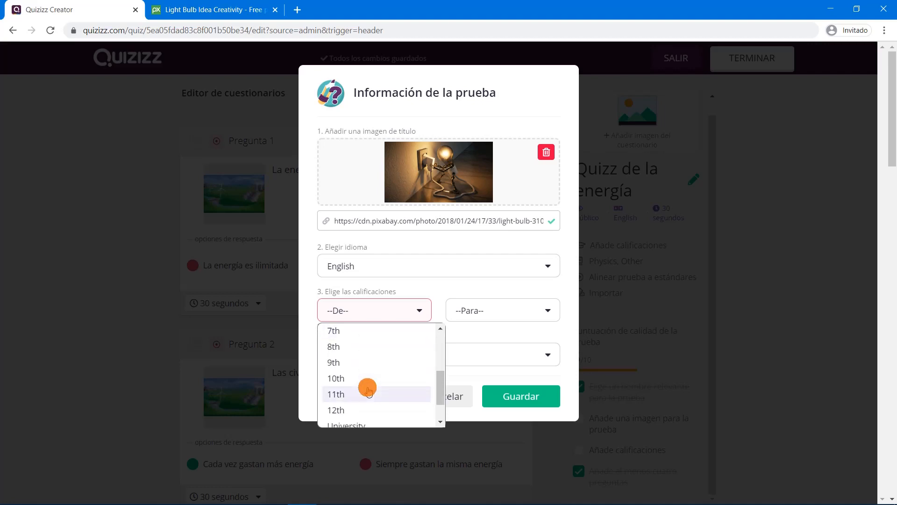
scroll(356, 360, "up", 1)
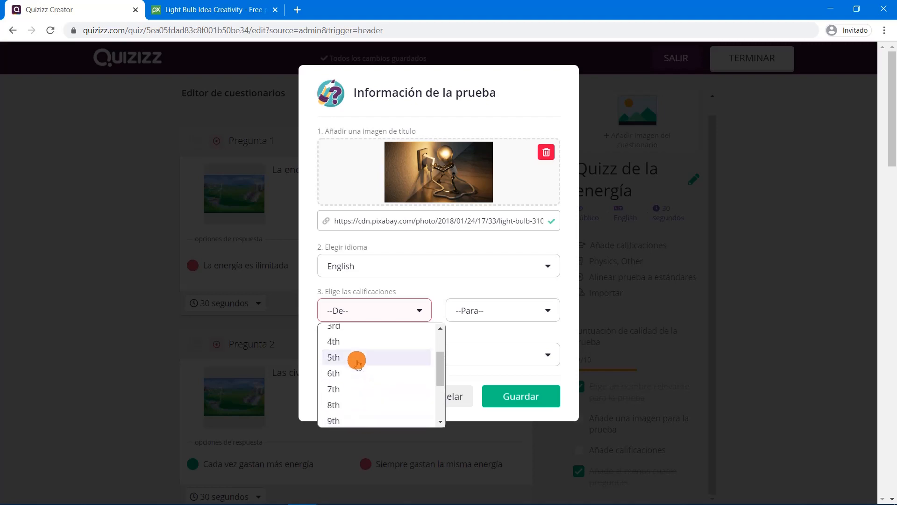
scroll(355, 387, "down", 1)
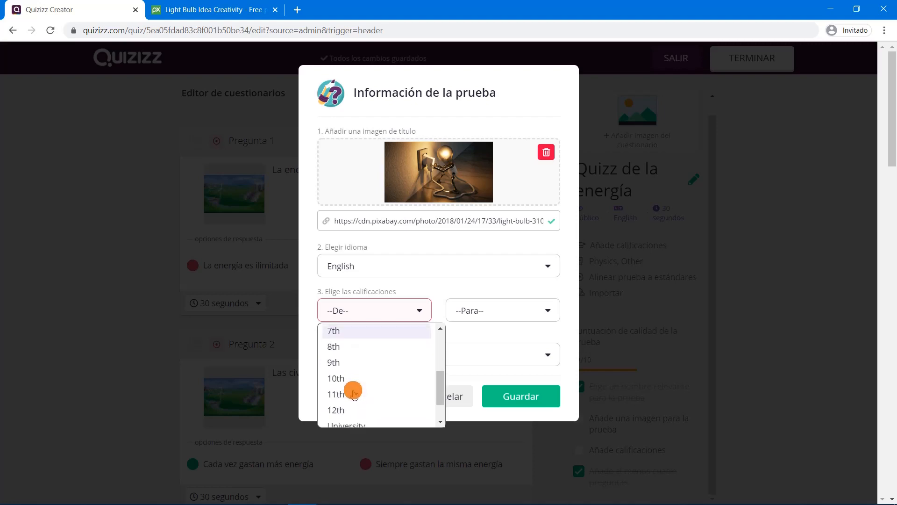
left_click(350, 346)
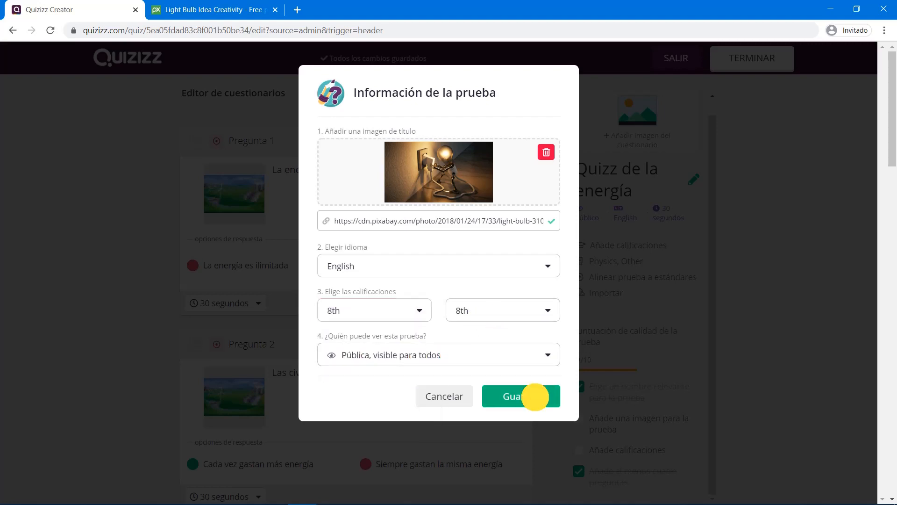
Step: Save the quiz information with its title image and 8th grade range, and open the spreadsheet import for the quiz
left_click(535, 397)
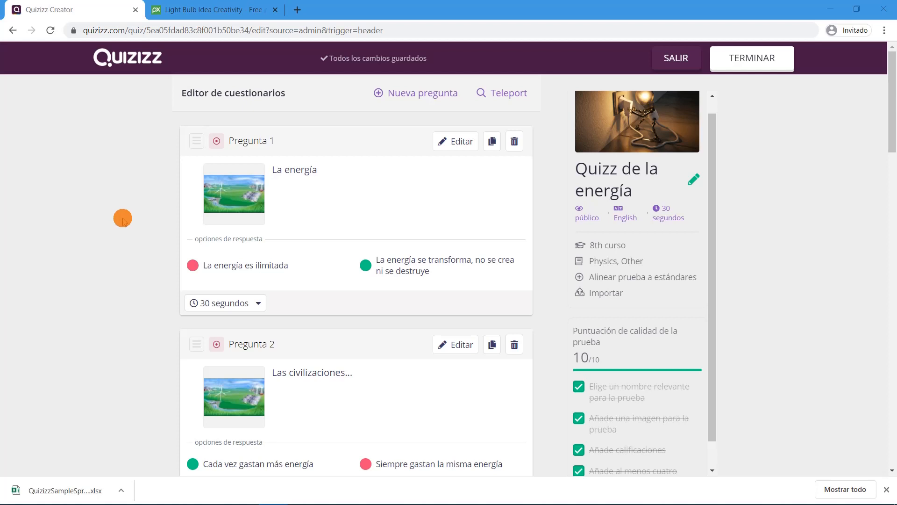
scroll(122, 217, "down", 5)
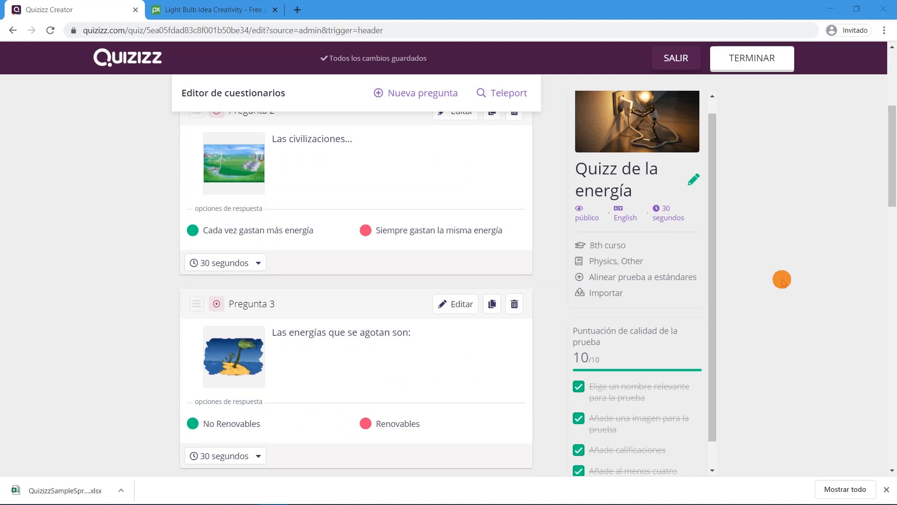
left_click(609, 299)
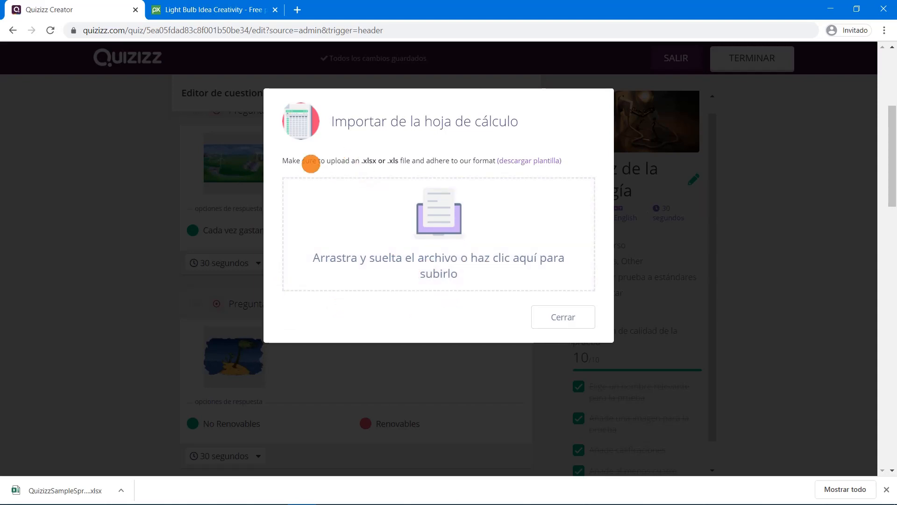
Step: Download the sample import template from Quizizz and open QuizizzSampleSpreadsheet.xlsx in Excel
left_click_drag(282, 160, 472, 159)
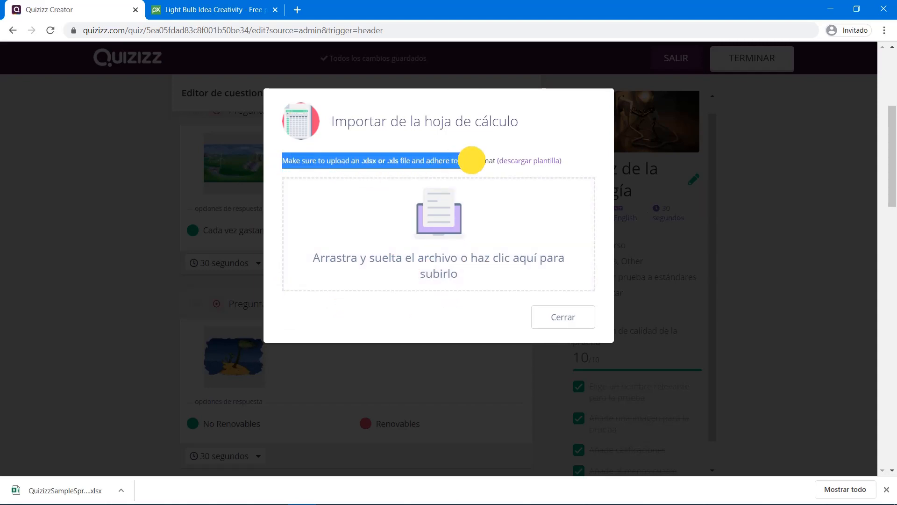
left_click(539, 162)
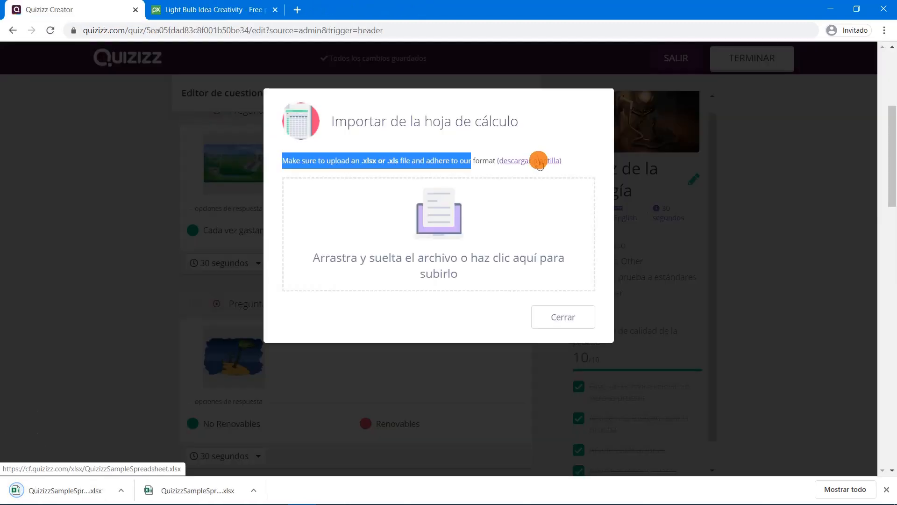
left_click(86, 489)
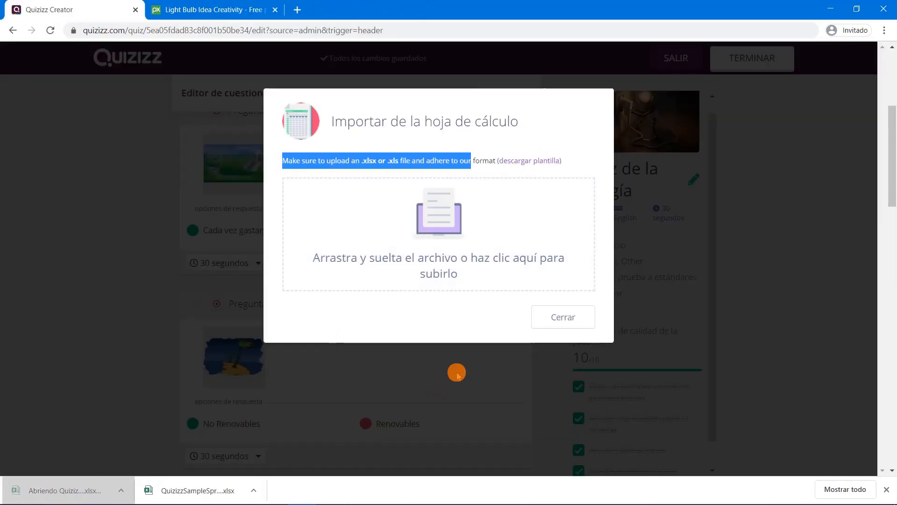
left_click(887, 489)
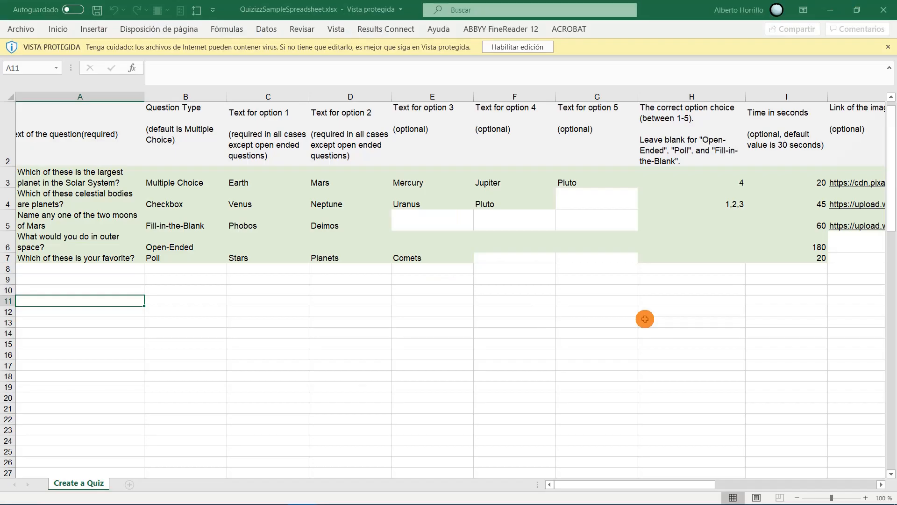
Step: Review the template's question text and question type columns, and enable editing of the protected workbook
left_click(547, 343)
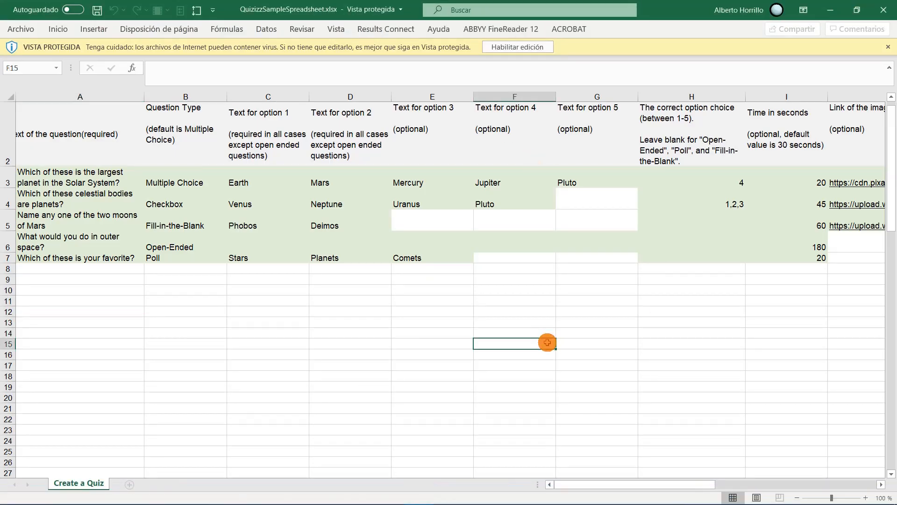
left_click(186, 140)
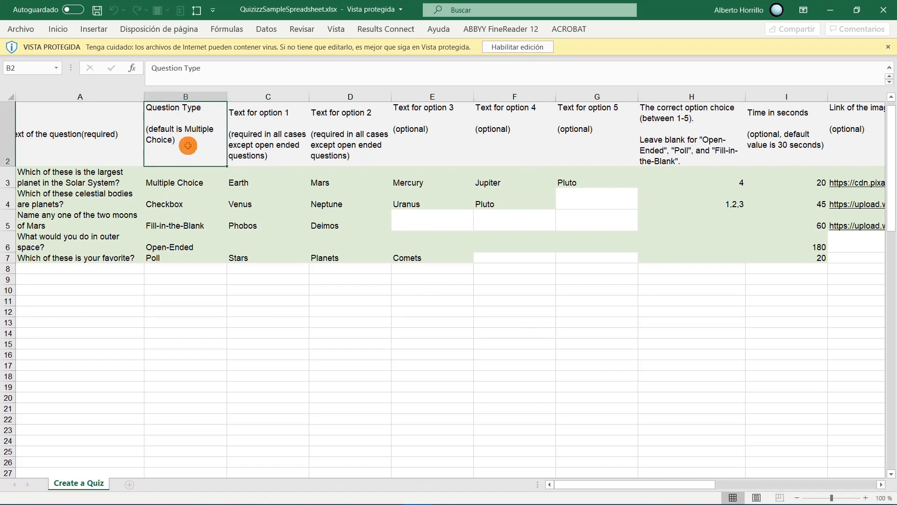
left_click(71, 139)
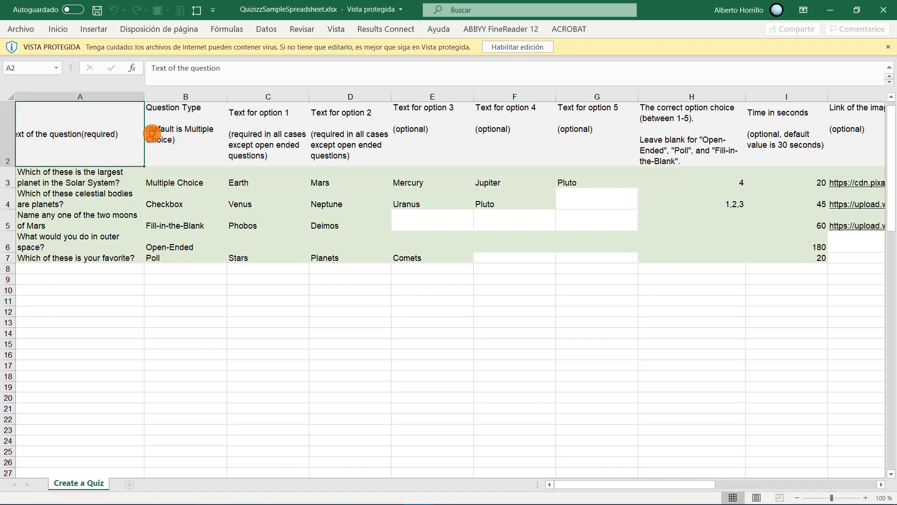
left_click(505, 47)
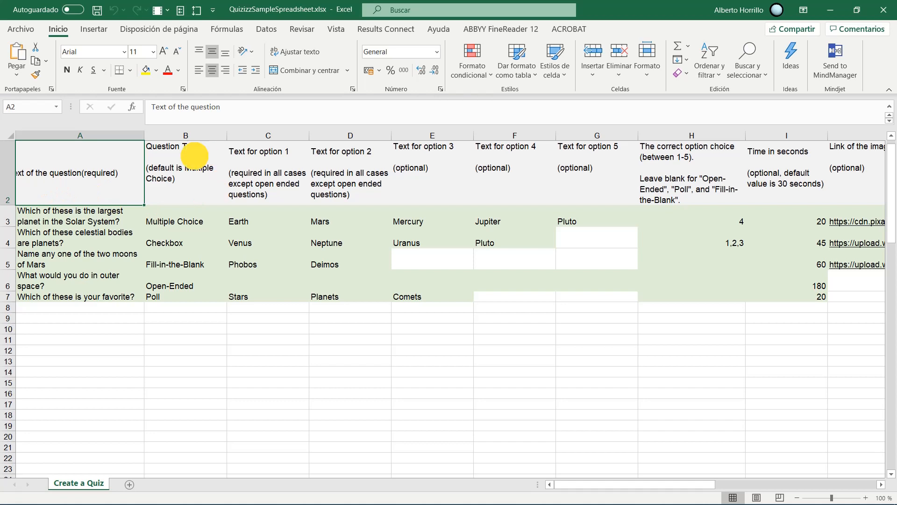
Step: Set the question type to Multiple Choice for the sample questions in rows 4 and 5
left_click(191, 167)
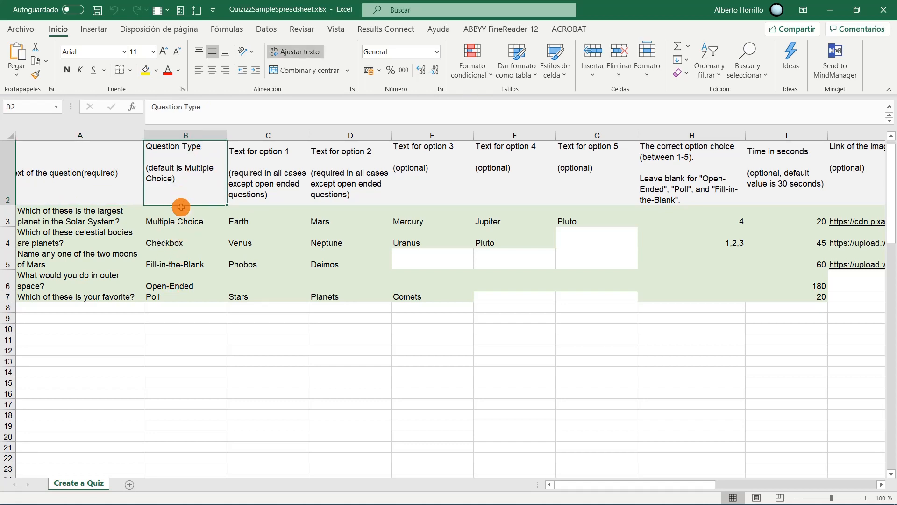
left_click(171, 238)
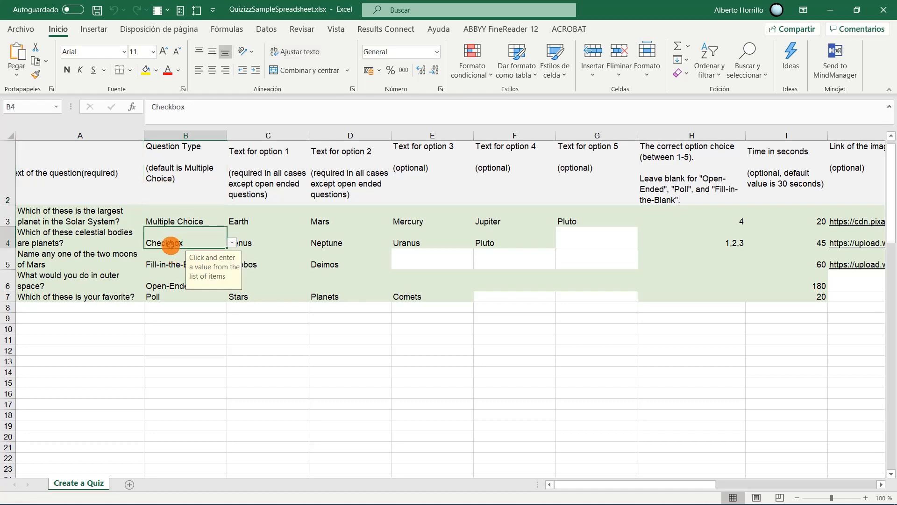
left_click(233, 243)
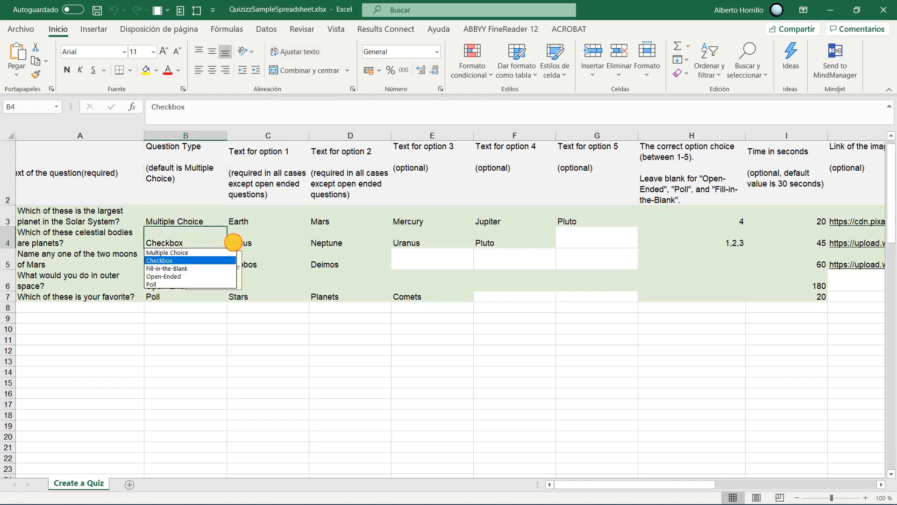
left_click(189, 253)
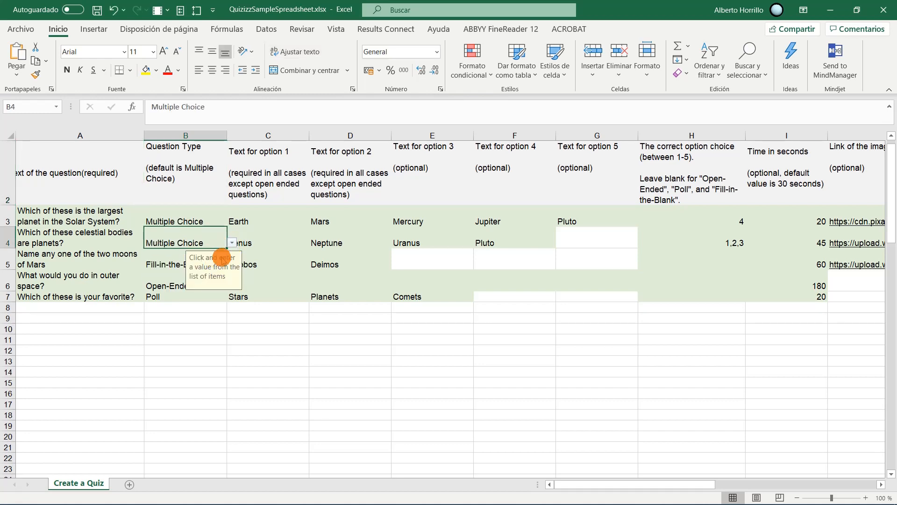
left_click(181, 262)
left_click(232, 264)
left_click(206, 275)
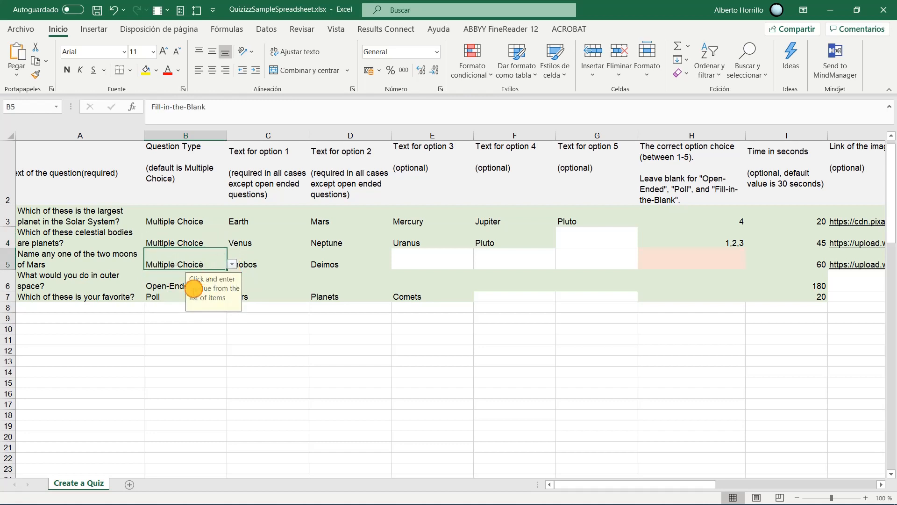
Step: Delete the open-ended and poll sample questions in rows 6 and 7
left_click(10, 286)
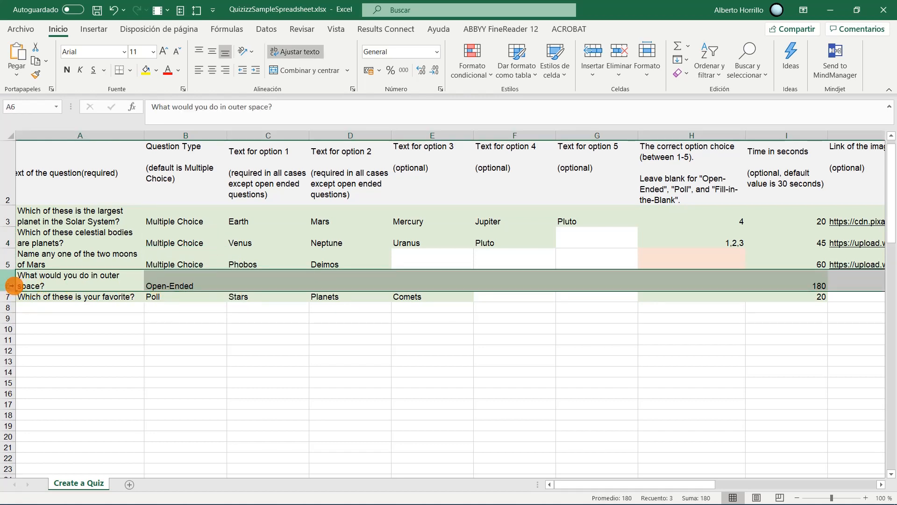
left_click_drag(11, 285, 9, 297)
right_click(11, 283)
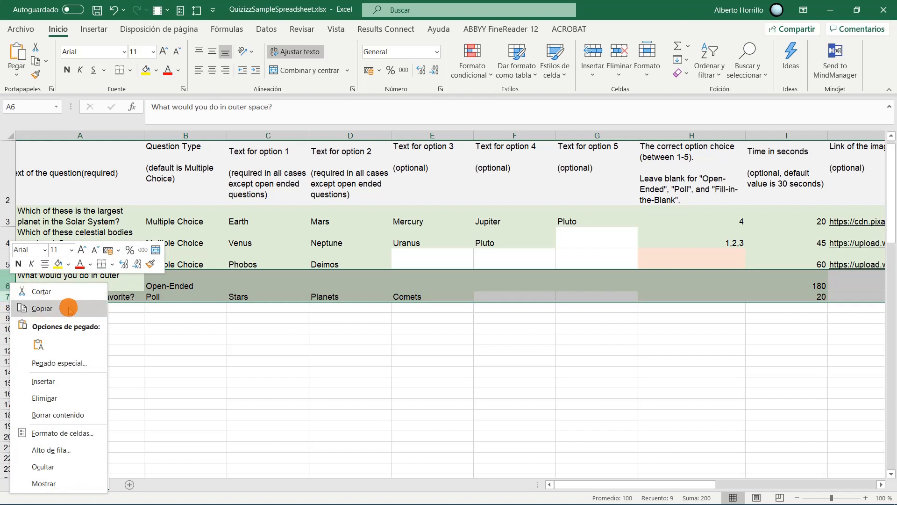
left_click(64, 398)
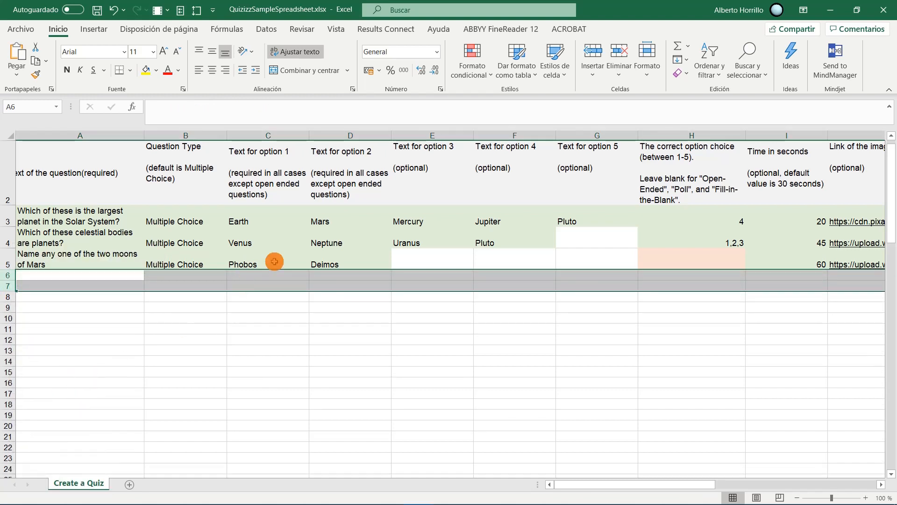
Step: Delete row 5 with the sample question about the moons of Mars
left_click(257, 221)
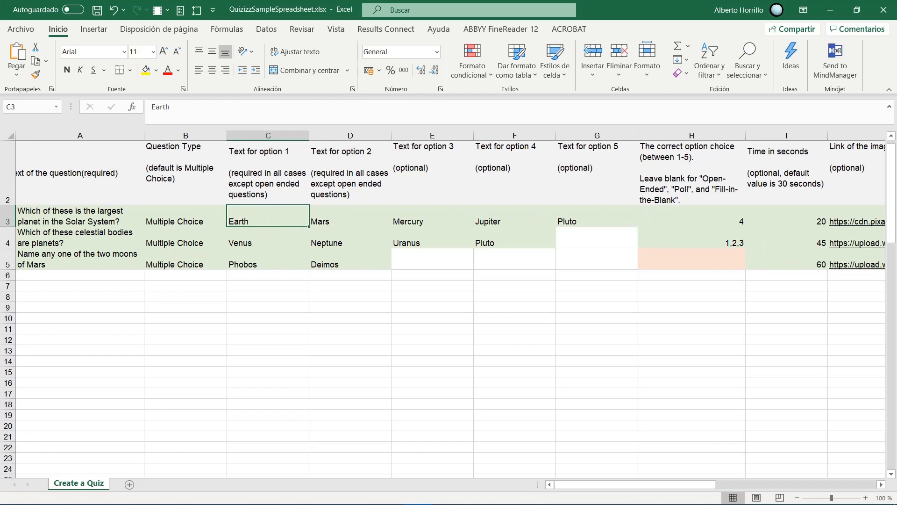
left_click(8, 260)
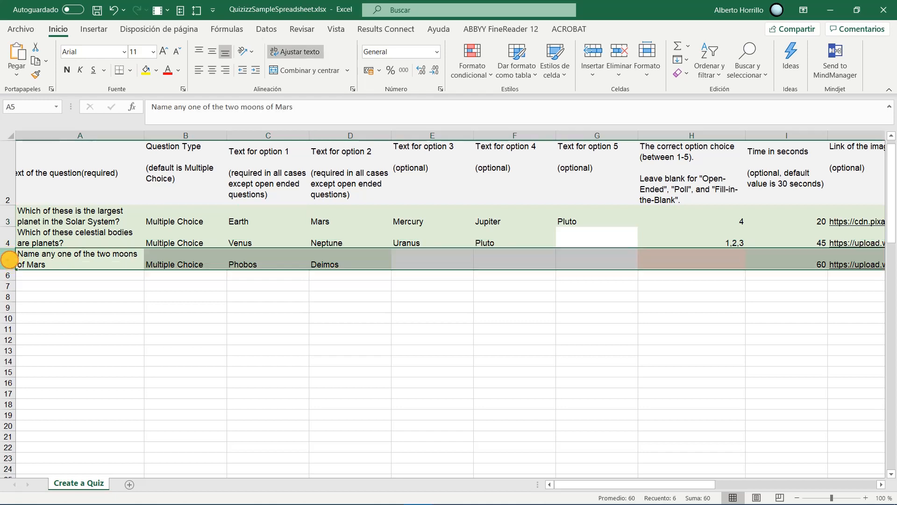
right_click(7, 260)
left_click(68, 374)
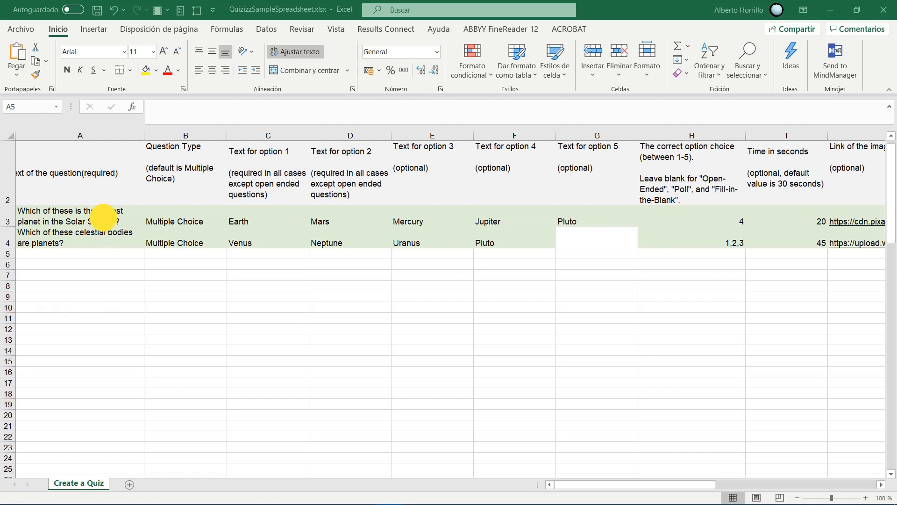
Step: Replace the question in A3 with "El uso de la energía provoca un impacto ambiental que incluye", keeping the cell's own formatting
left_click(107, 219)
type("El uso de la energía provoca un impacto ambiental que incluye")
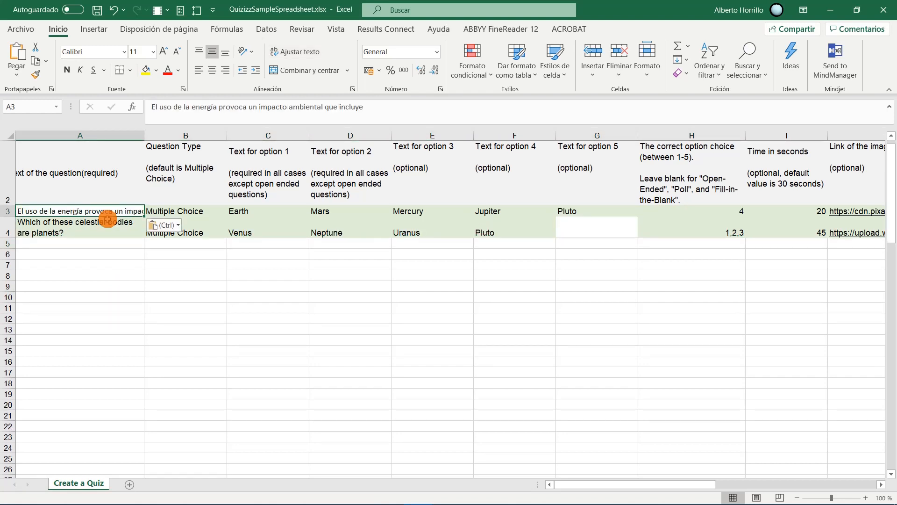
left_click(157, 226)
left_click(157, 259)
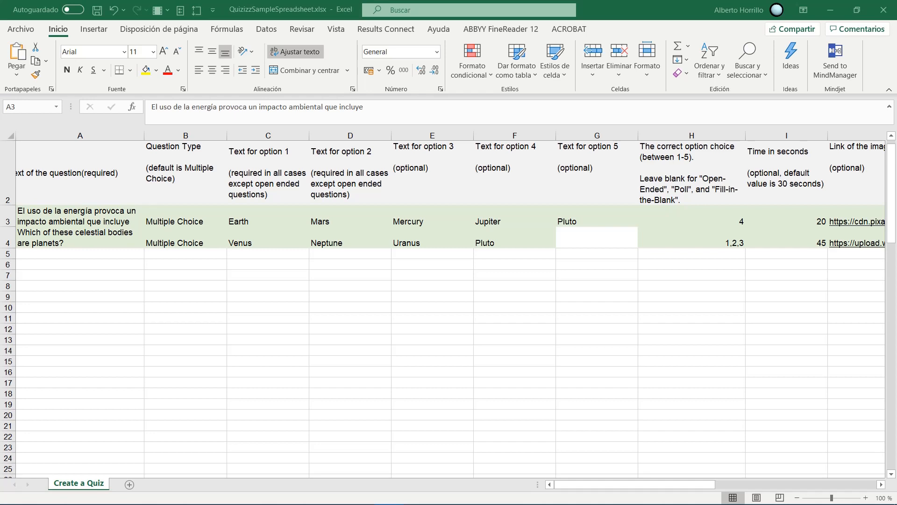
Step: Enter "El calentamiento global" as option 1 and "El calentamiento global y el cambio climático" as option 2 in row 3
left_click(186, 218)
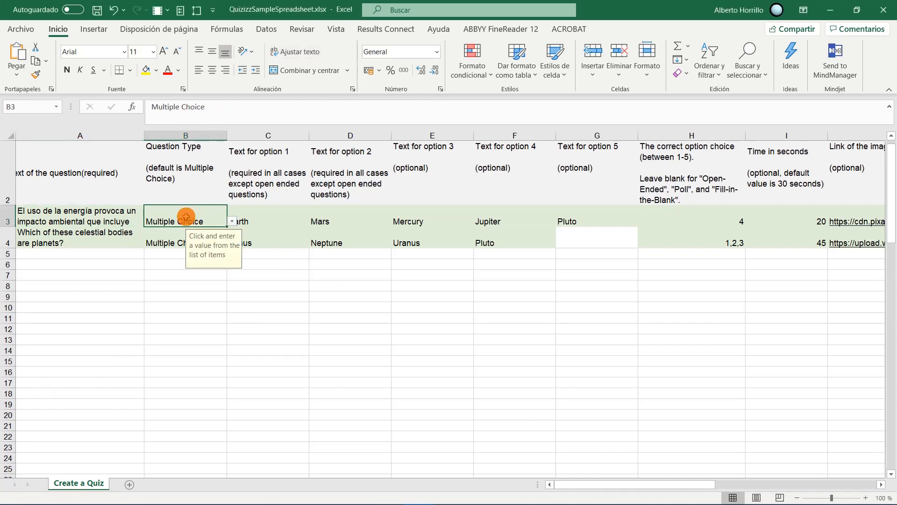
left_click(264, 218)
type("El calentamiento global")
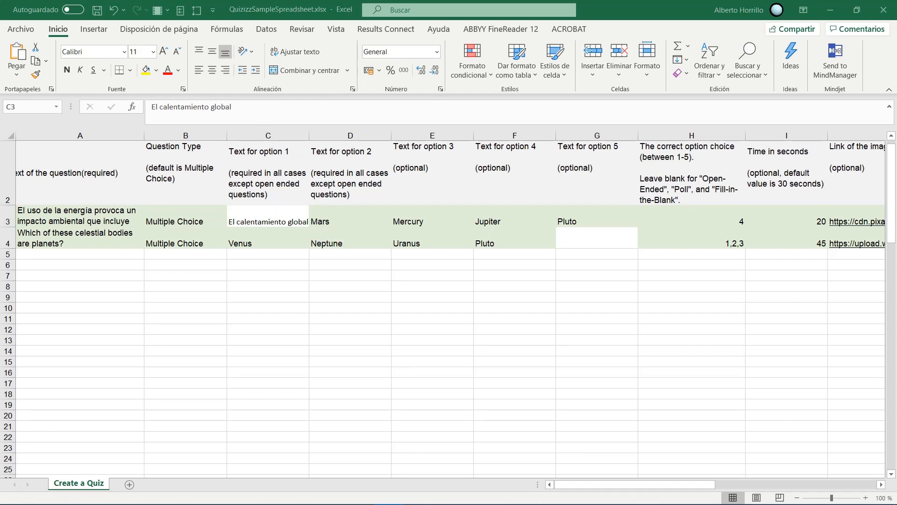
left_click(343, 226)
type("El calentamiento global y el cambio climático")
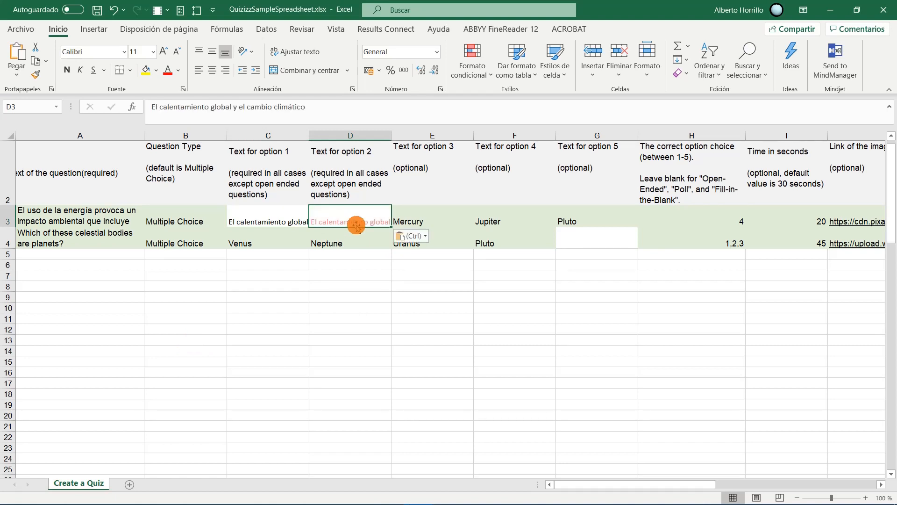
Step: Clear options 3 to 5 of the row 3 question and set its correct option to 2
left_click_drag(423, 218, 562, 216)
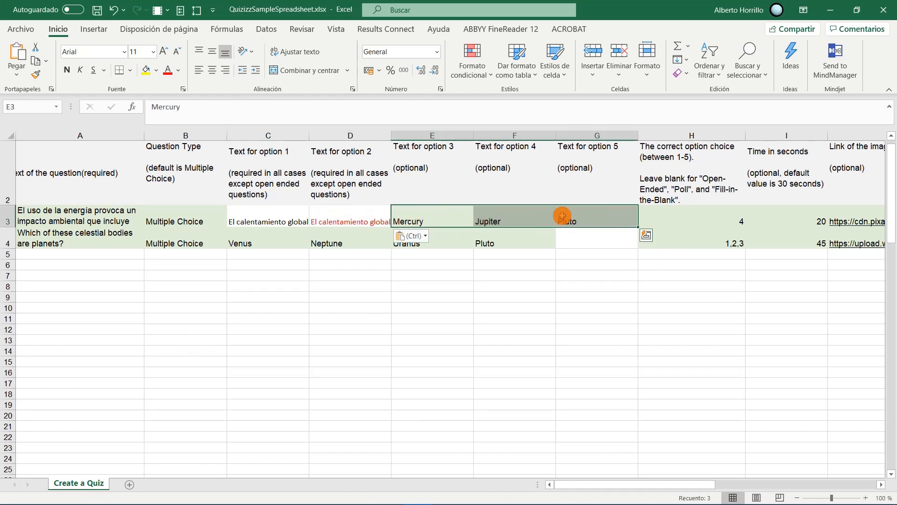
key("Delete")
left_click(708, 216)
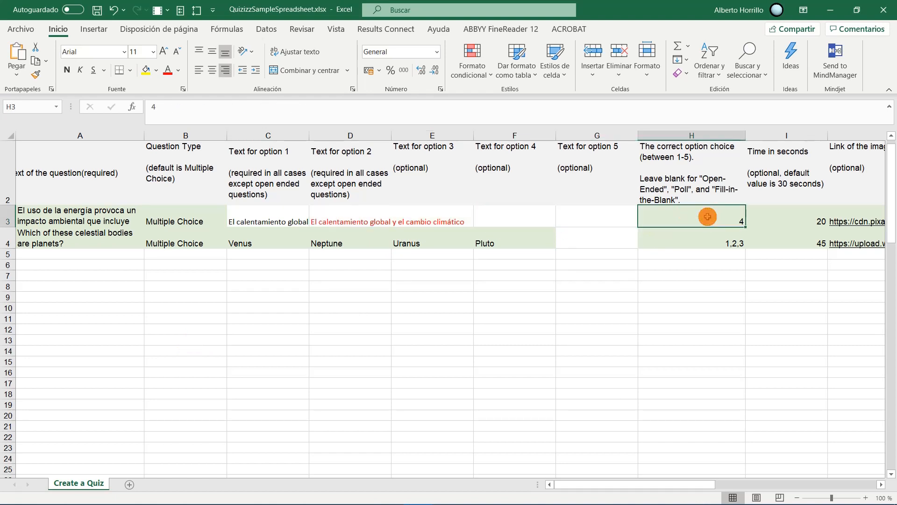
type("2")
key("Return")
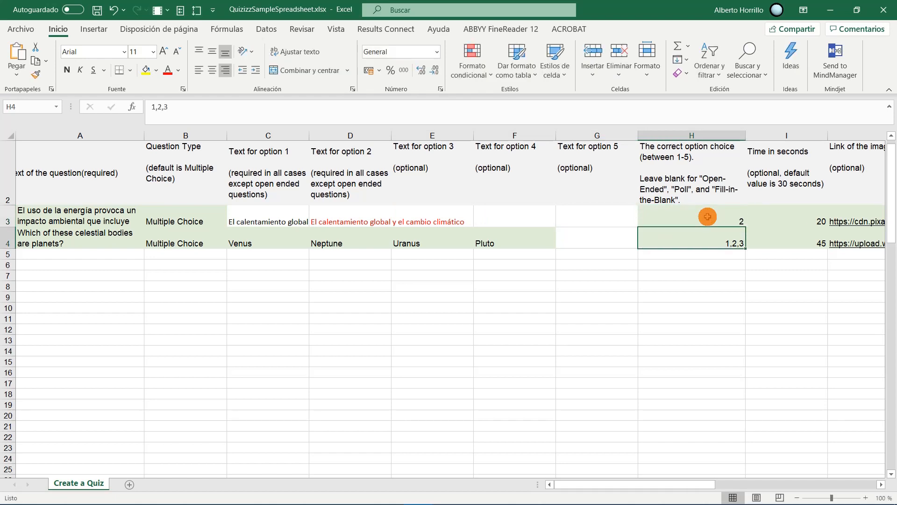
Step: Clear the sample image link in J3 and switch to the light bulb photo page on Pixabay in Chrome
left_click(848, 213)
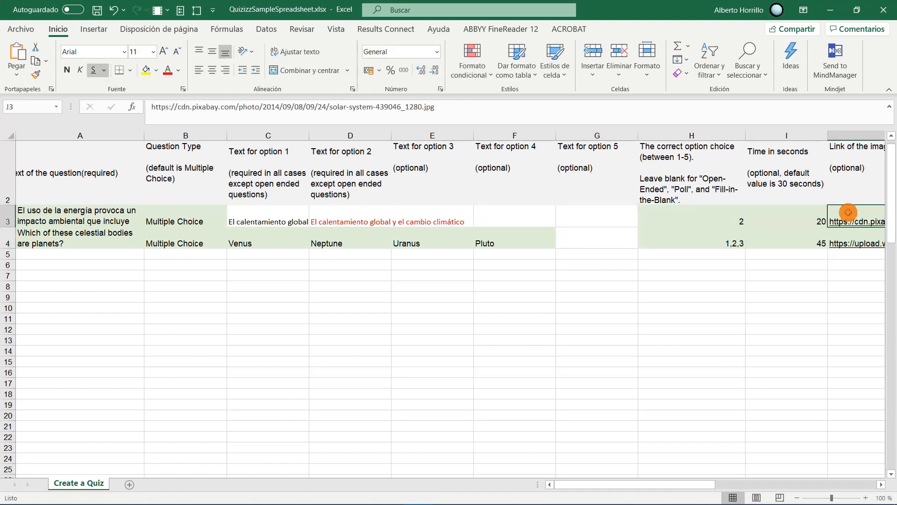
key("Delete")
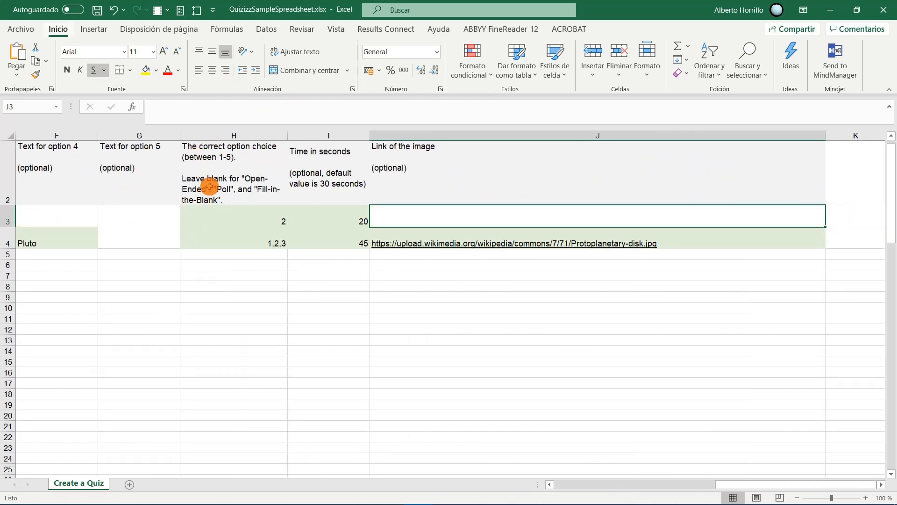
key("alt")
key("alt")
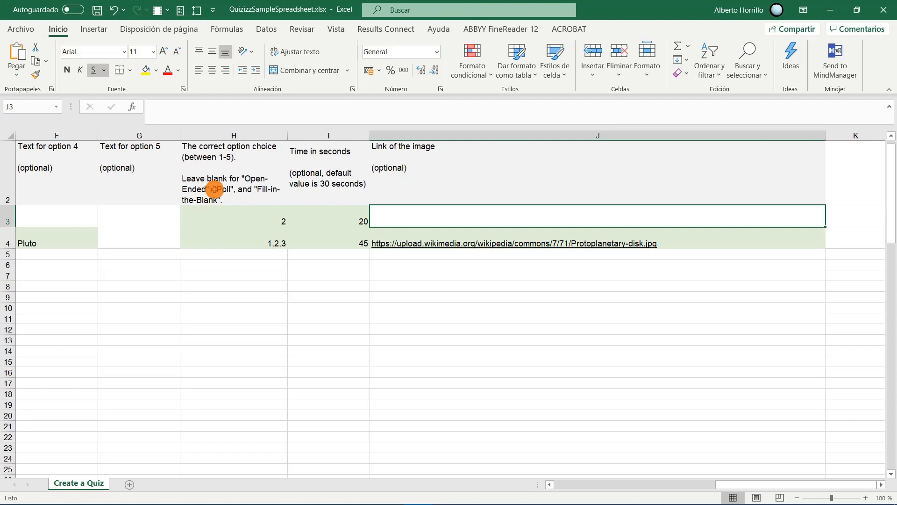
key("alt+Tab")
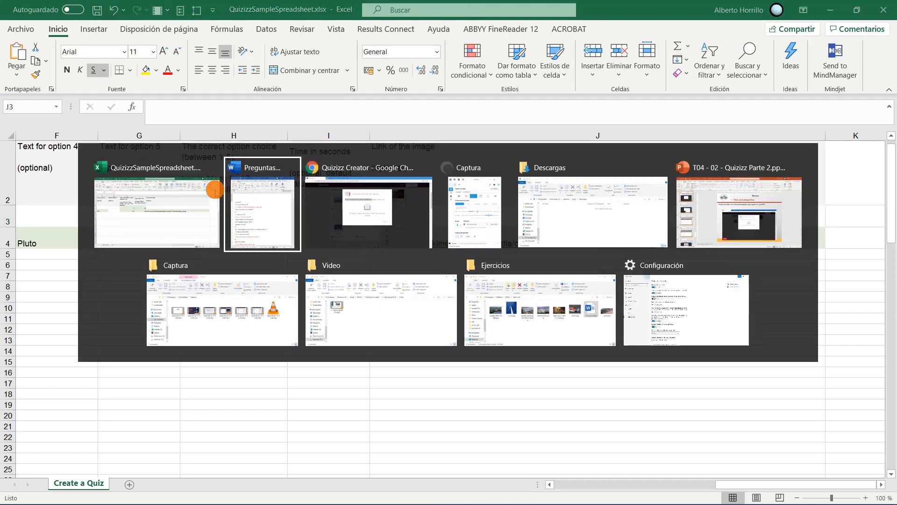
key("alt+Tab")
left_click(206, 8)
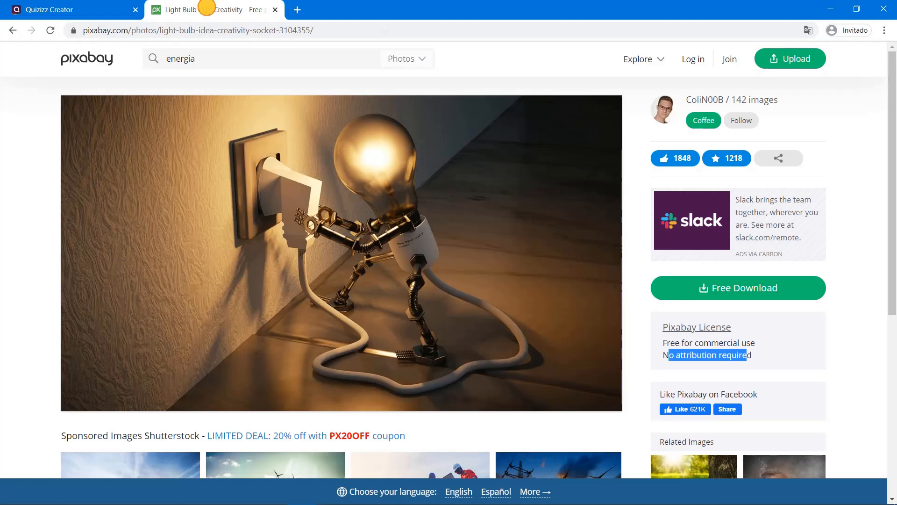
right_click(470, 202)
left_click(493, 241)
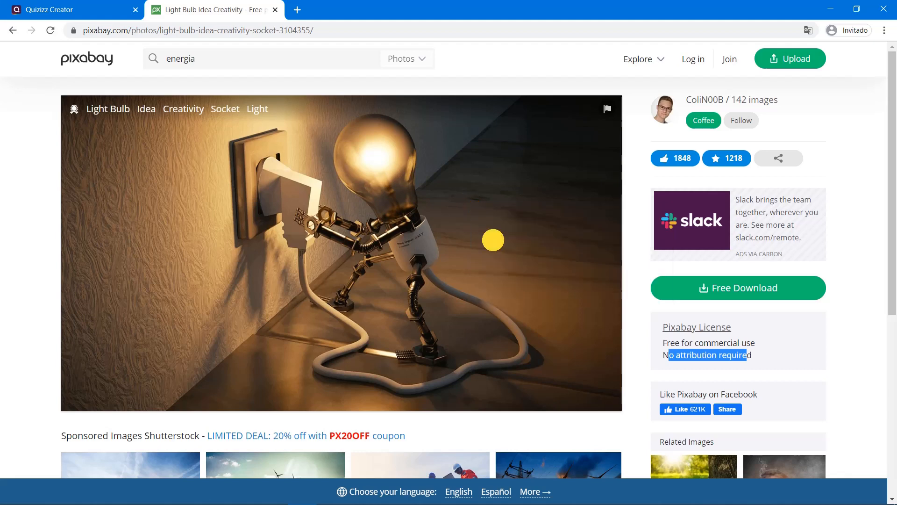
key("alt+Tab")
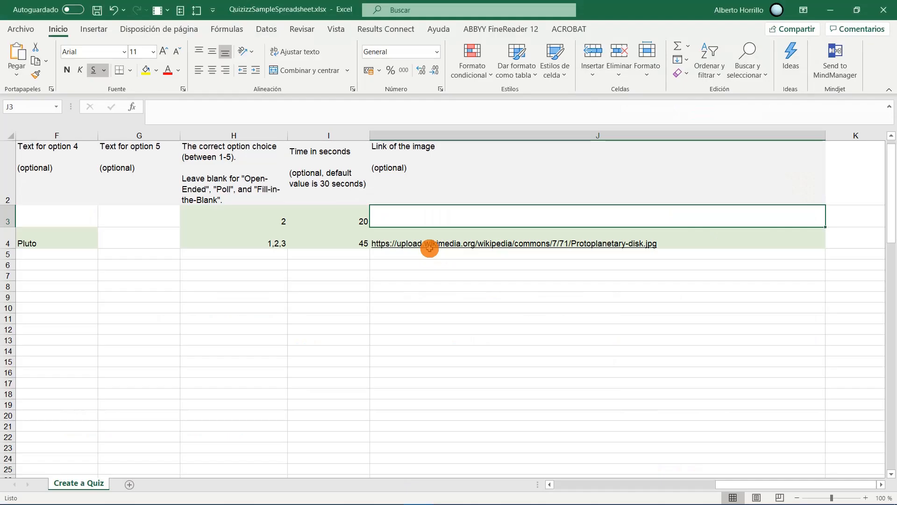
left_click(424, 220)
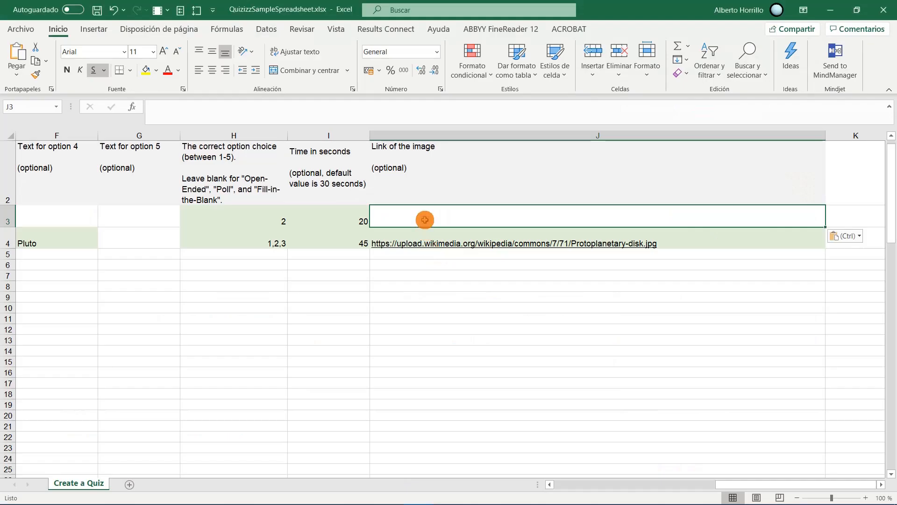
key("ctrl+v")
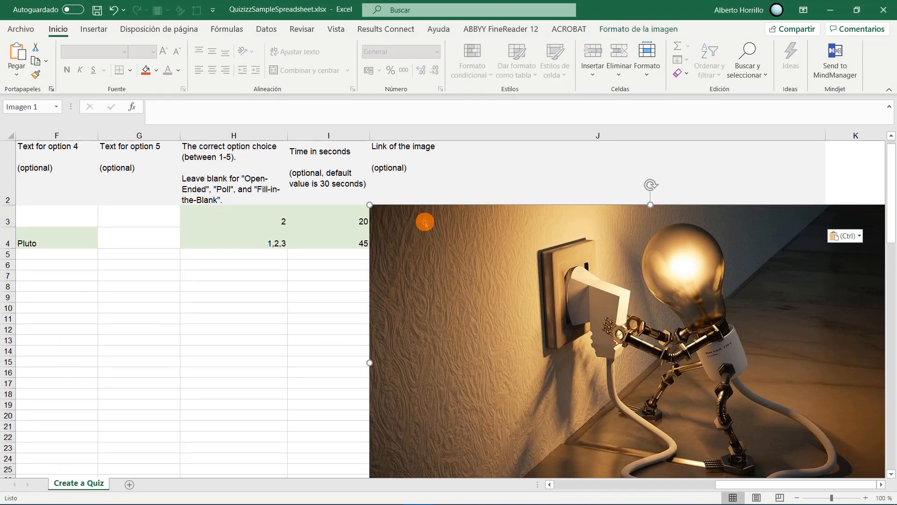
key("Delete")
Step: Copy the address of the Pixabay light bulb image and paste it as the image link in J3 in Excel
key("alt+Tab")
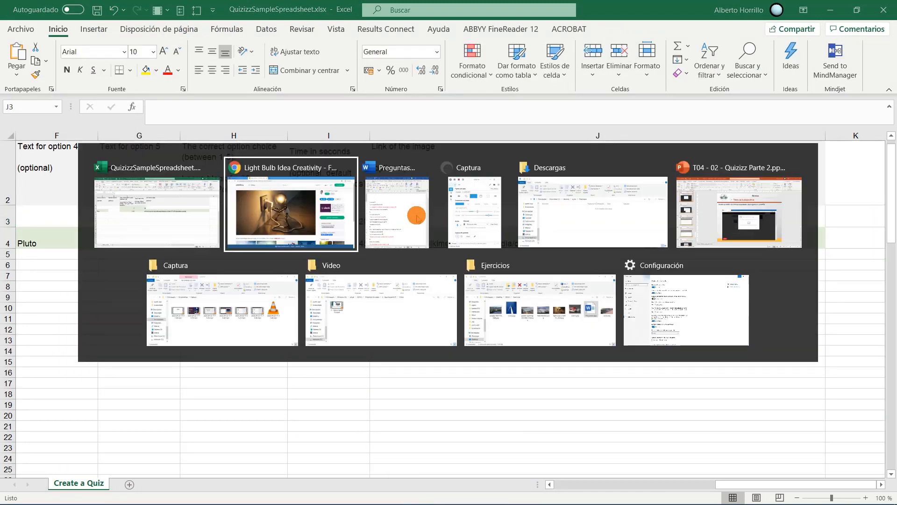
right_click(447, 202)
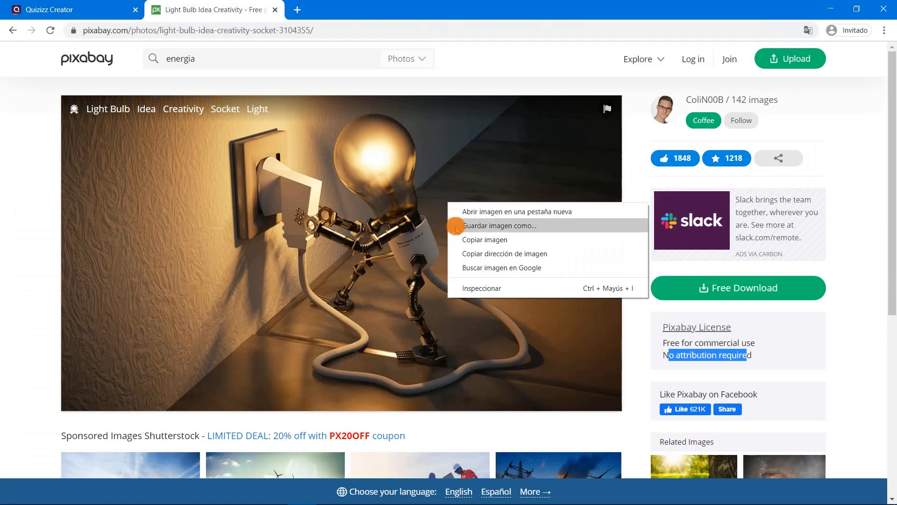
left_click(465, 253)
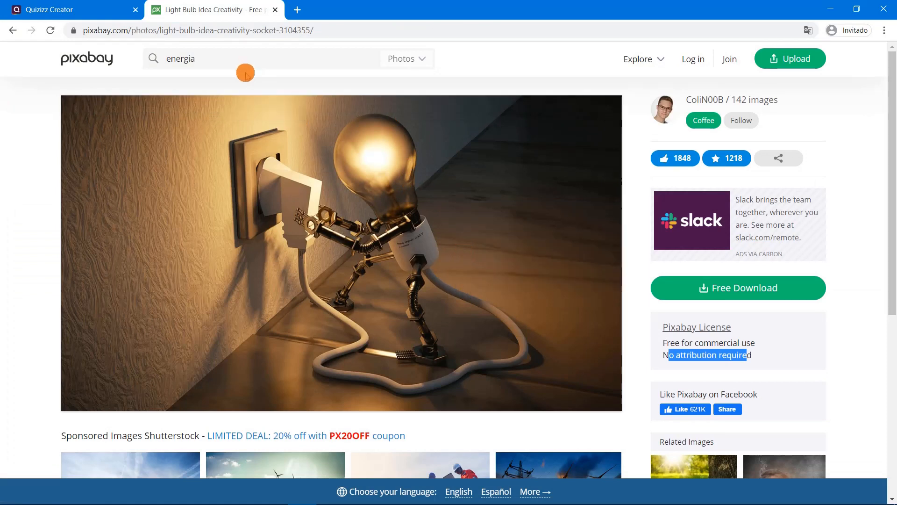
key("alt+Tab")
right_click(386, 213)
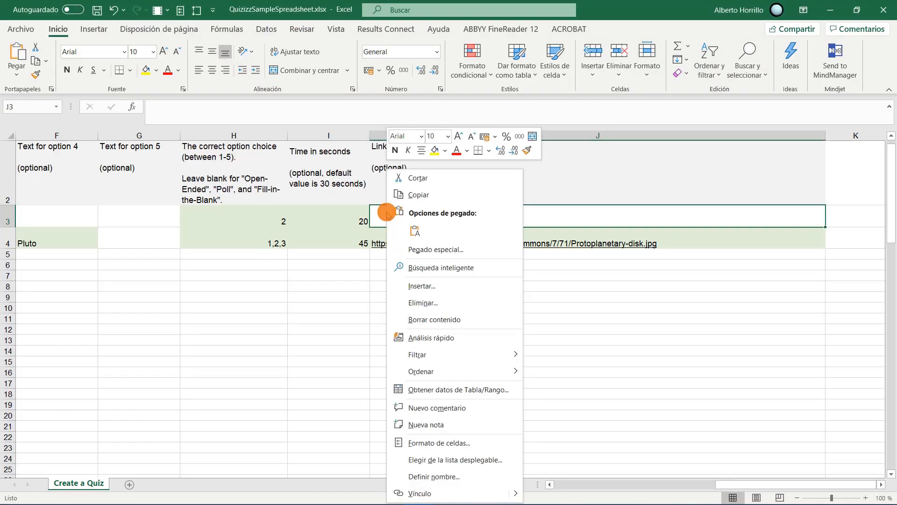
left_click(386, 214)
double_click(385, 216)
right_click(386, 219)
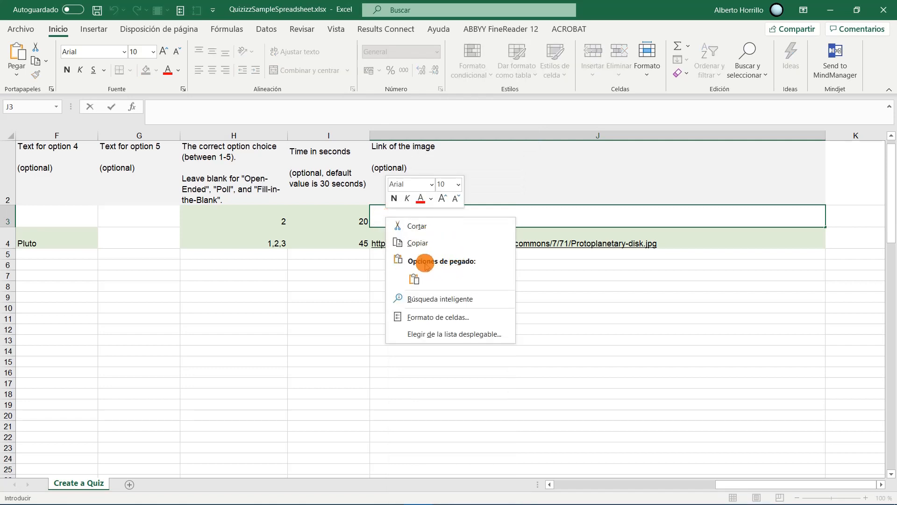
left_click(414, 279)
left_click(766, 231)
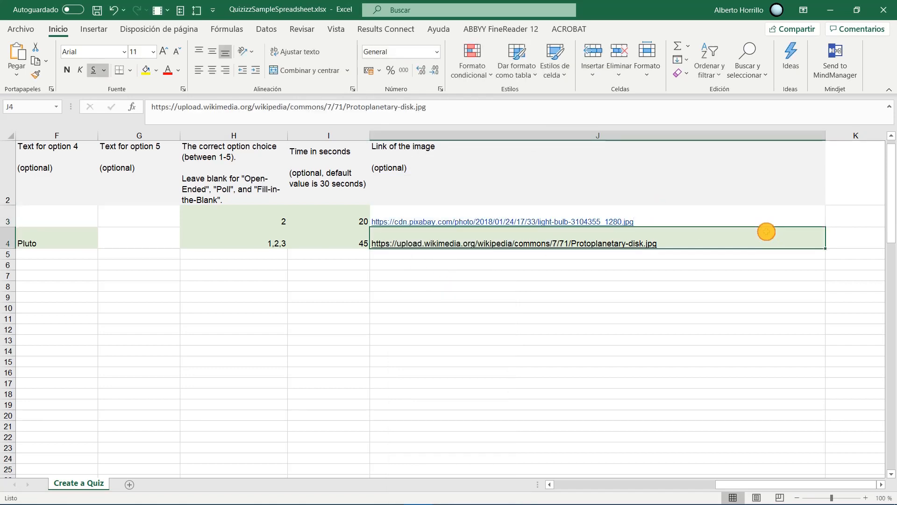
Step: Fill the light bulb image link from J3 down into J4
left_click(758, 218)
left_click_drag(824, 227, 795, 245)
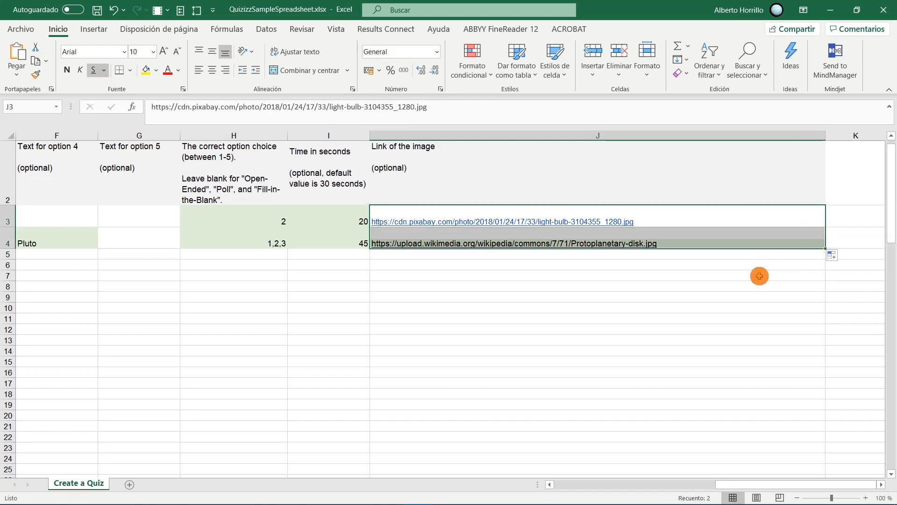
left_click(571, 276)
Step: Replace the question in A4 with "La energía nuclear", keeping the cell's own formatting
left_click_drag(777, 485, 487, 485)
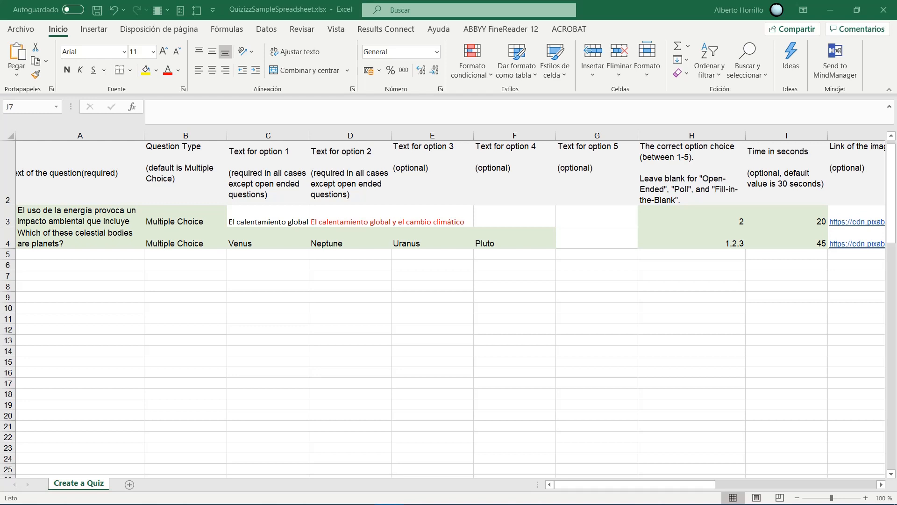
right_click(65, 236)
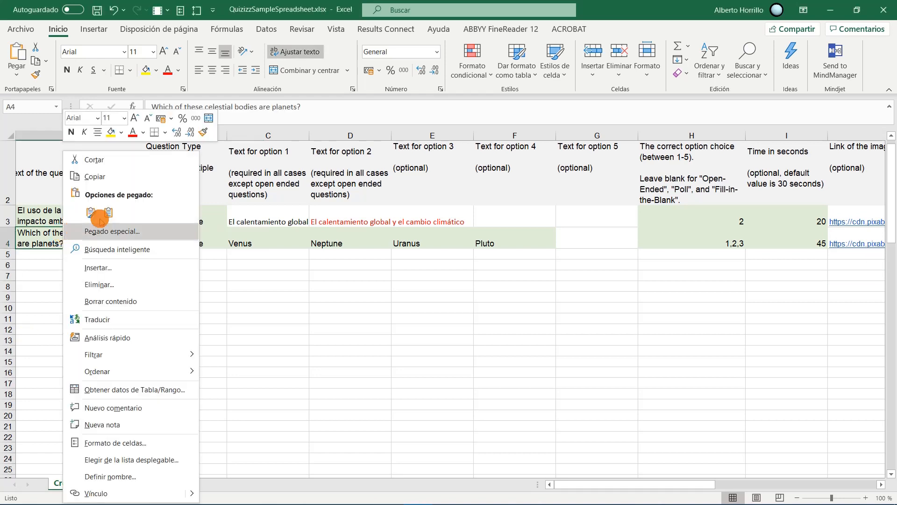
left_click(99, 217)
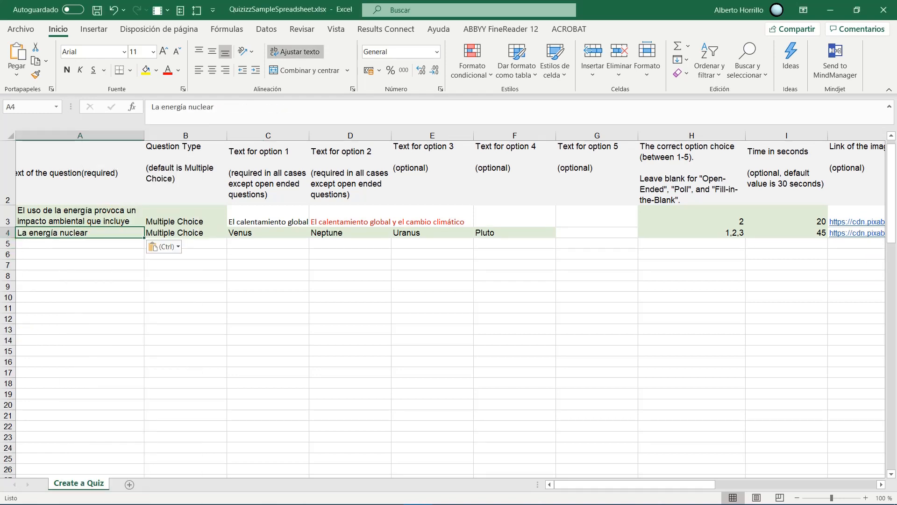
key("Escape")
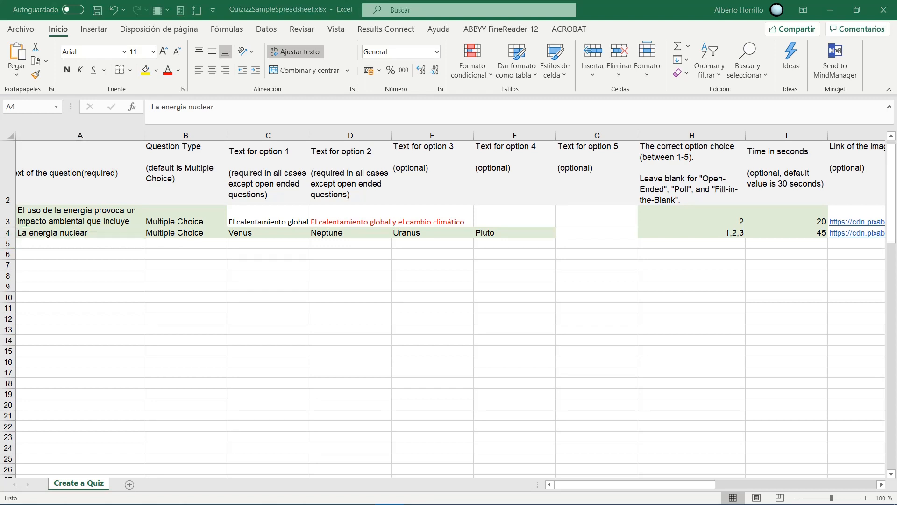
Step: Enter "Puede provocar escapes radiactivos" as option 1 and "Es totalmente segura" as option 2 in row 4
left_click(264, 233)
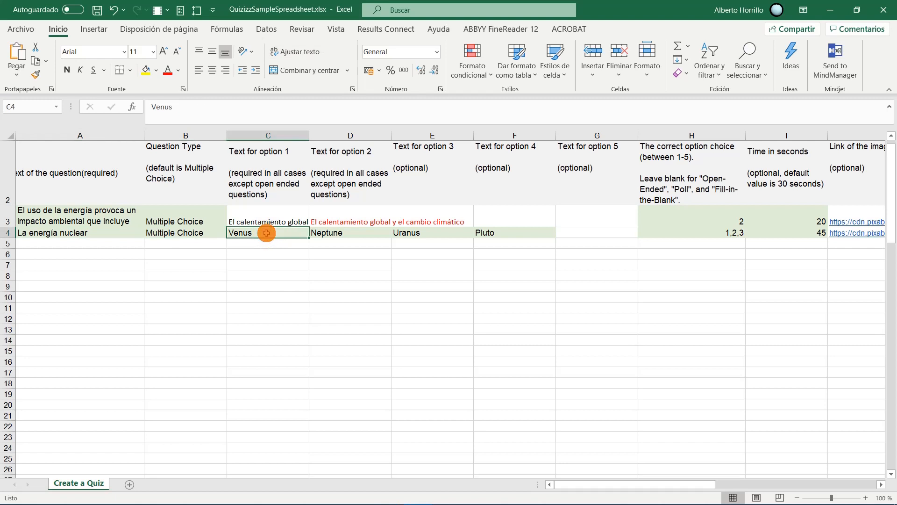
type("Puede provocar escapes radiactivos")
key("Escape")
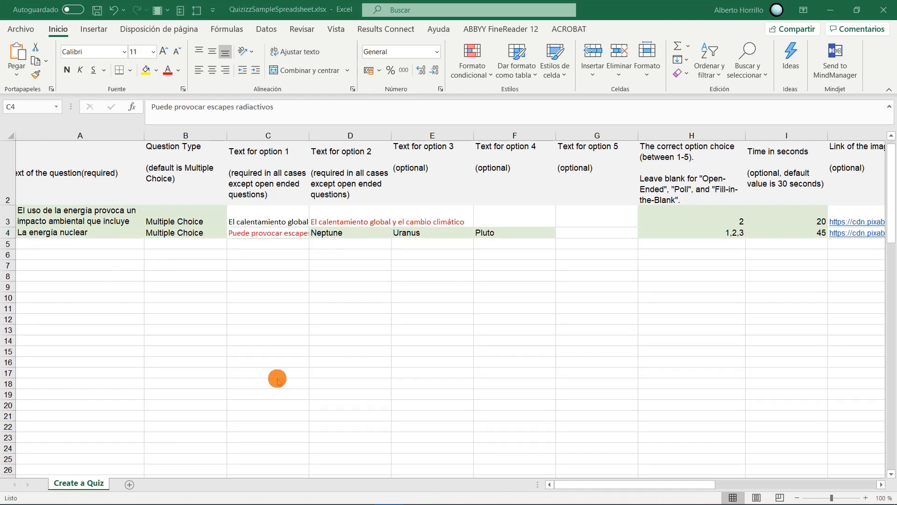
left_click(352, 232)
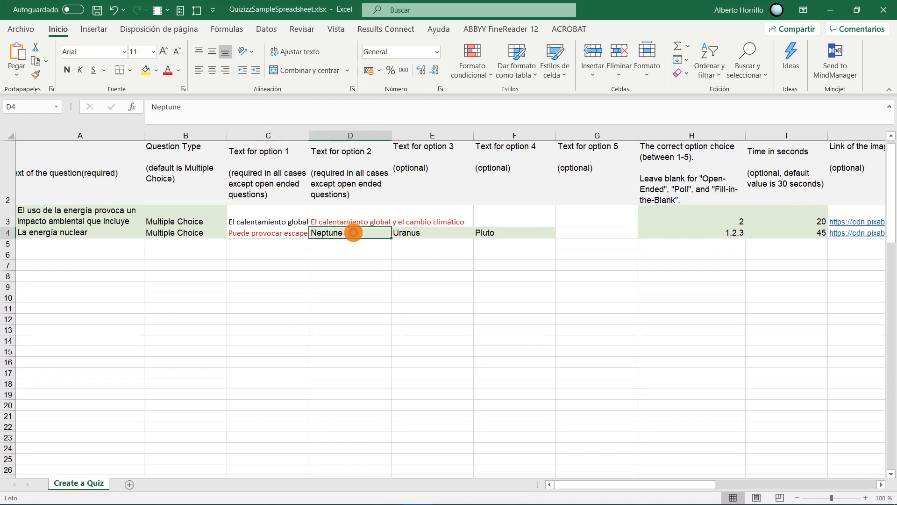
type("Es totalmente segura")
Step: Clear options 3 and 4 of the row 4 question and set its correct option to 1
left_click_drag(439, 233, 500, 233)
key("Delete")
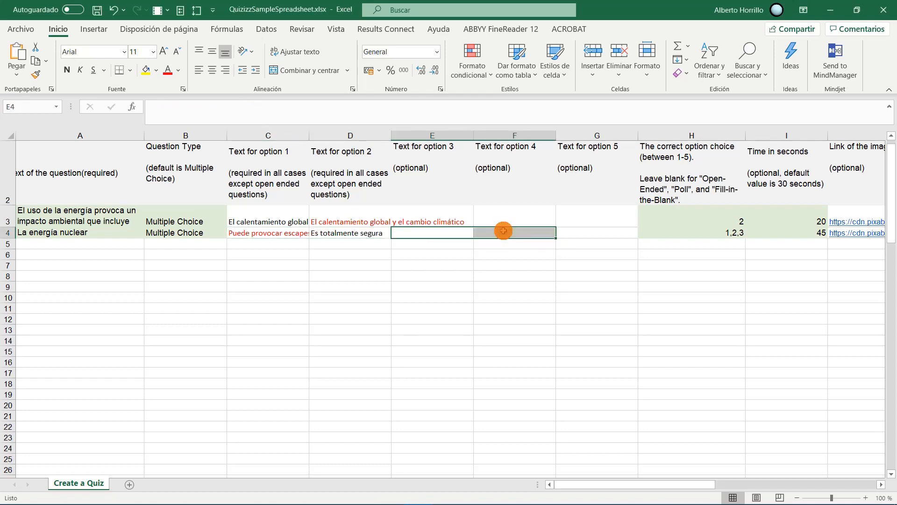
left_click(691, 232)
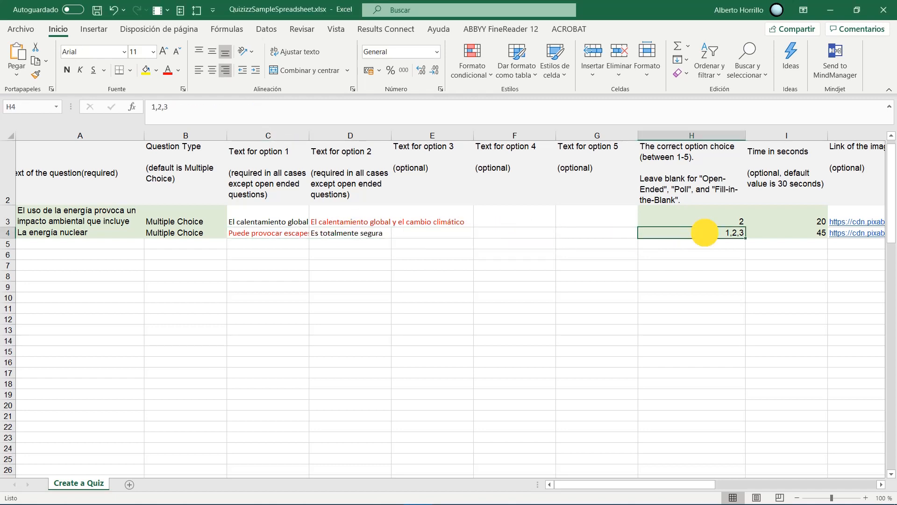
double_click(708, 233)
left_click_drag(708, 233, 746, 227)
type("1")
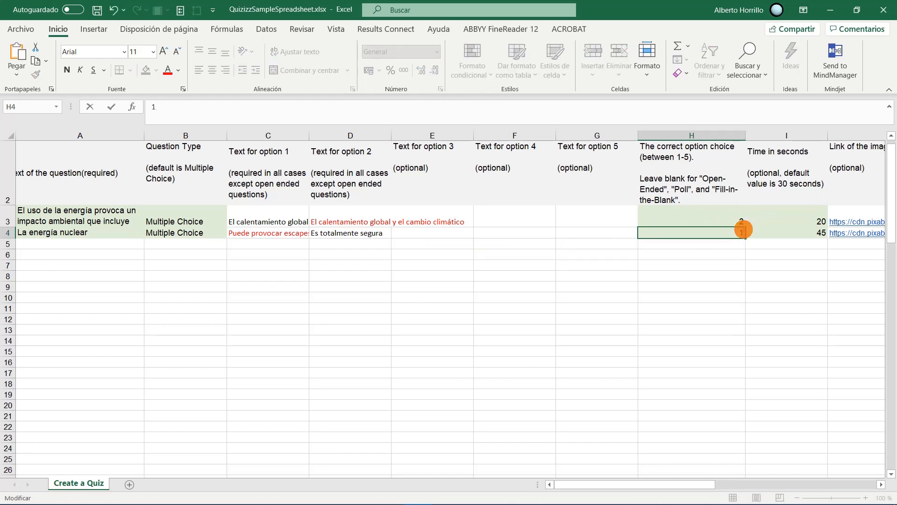
key("Return")
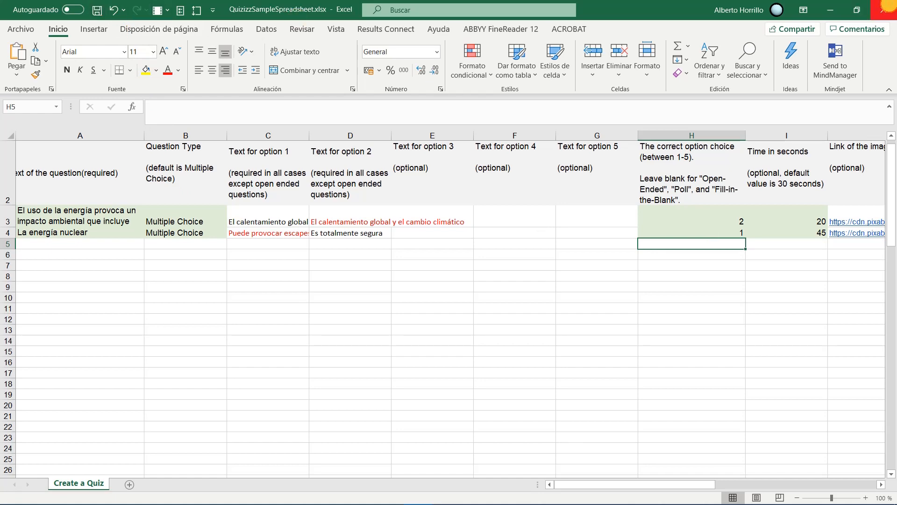
Step: Close the workbook, upload the filled-in spreadsheet to the Quizizz import dialog in Chrome and save its questions to the quiz
left_click(885, 6)
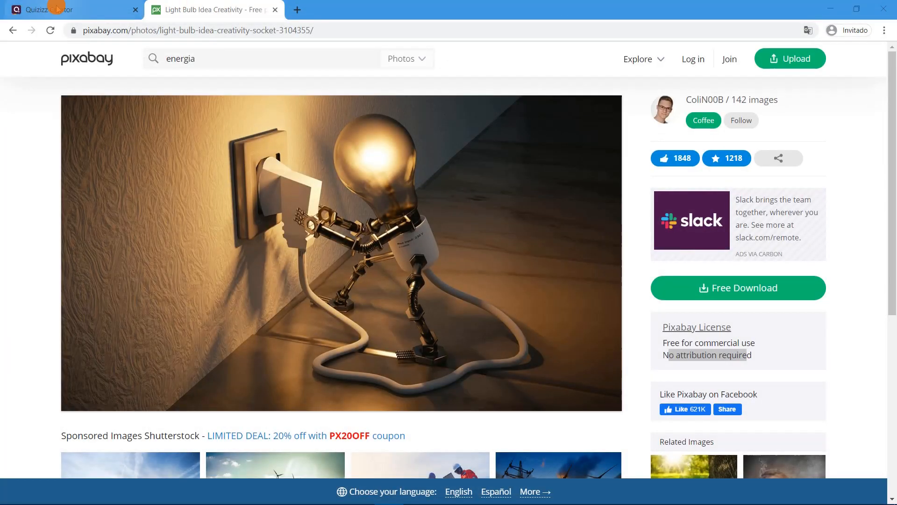
left_click(56, 9)
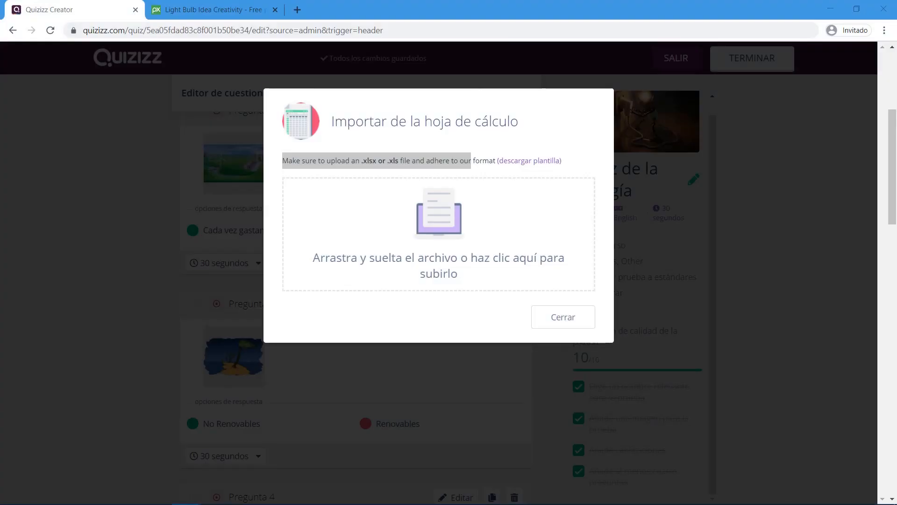
left_click_drag(327, 290, 397, 243)
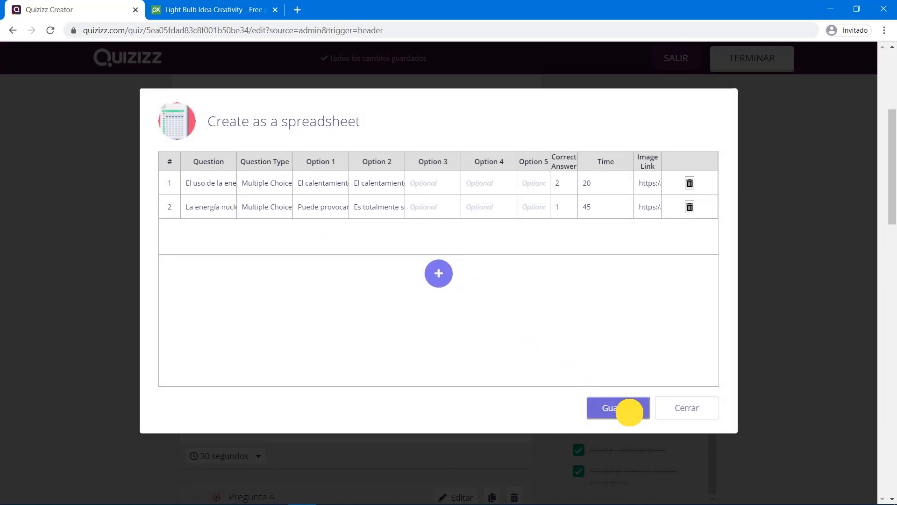
left_click(628, 411)
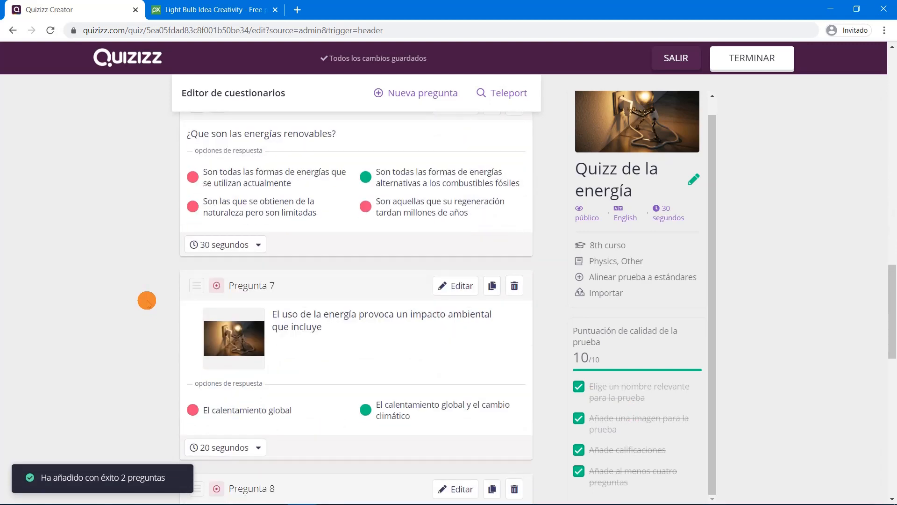
Step: Review the imported questions along with the rest of the list and finish editing the quiz
mouse_move(230, 164)
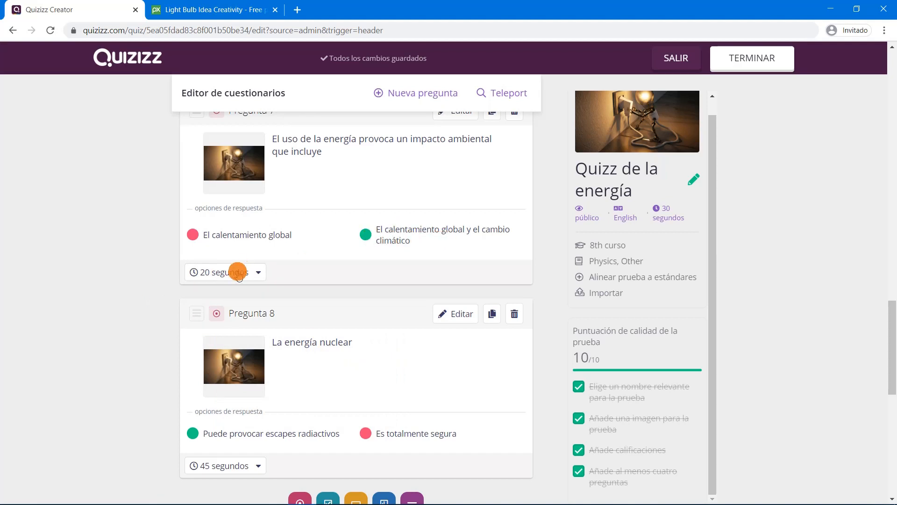
scroll(159, 345, "down", 2)
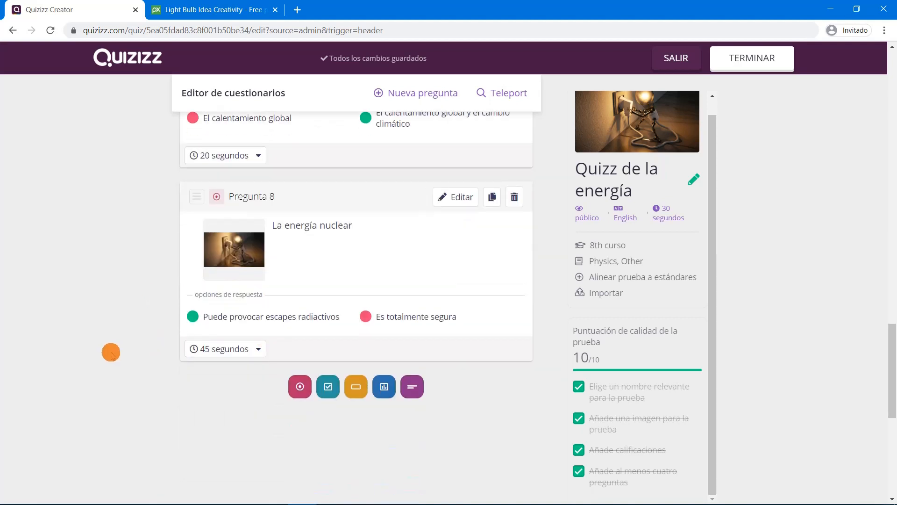
scroll(154, 347, "down", 3)
scroll(154, 346, "up", 3)
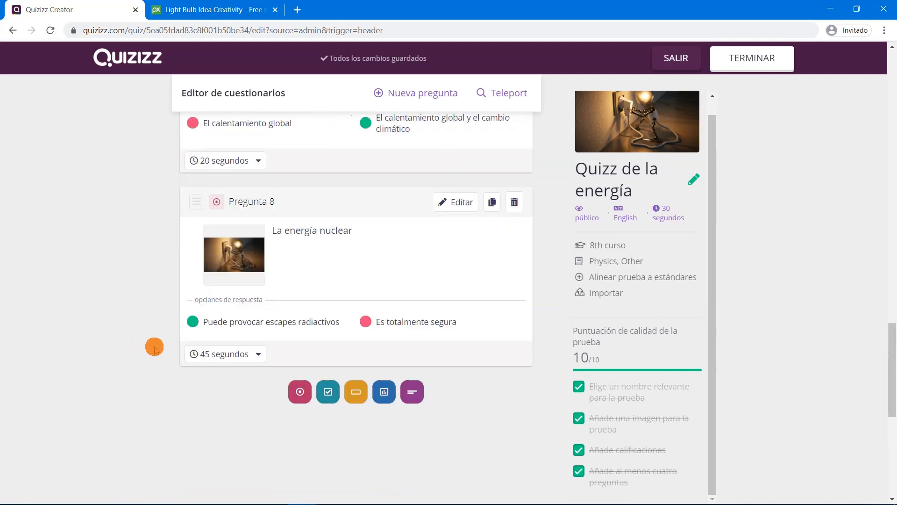
scroll(154, 346, "up", 12)
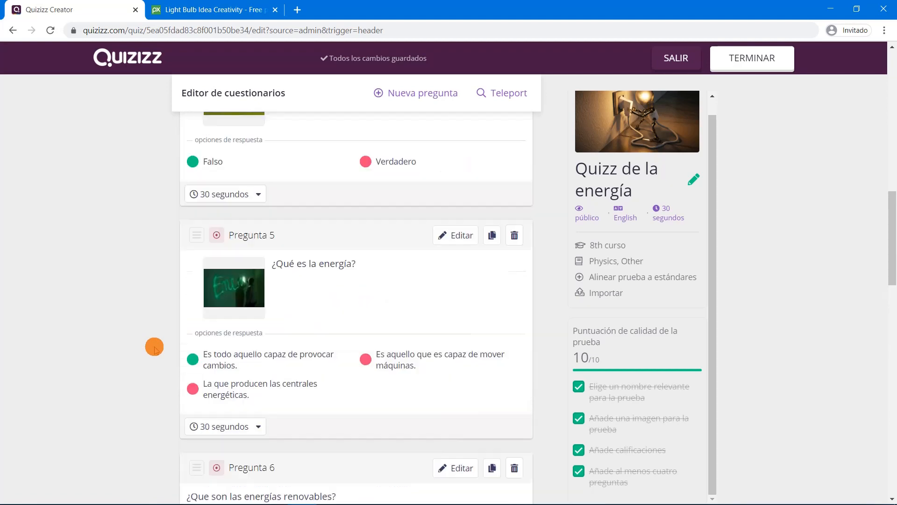
scroll(154, 347, "up", 14)
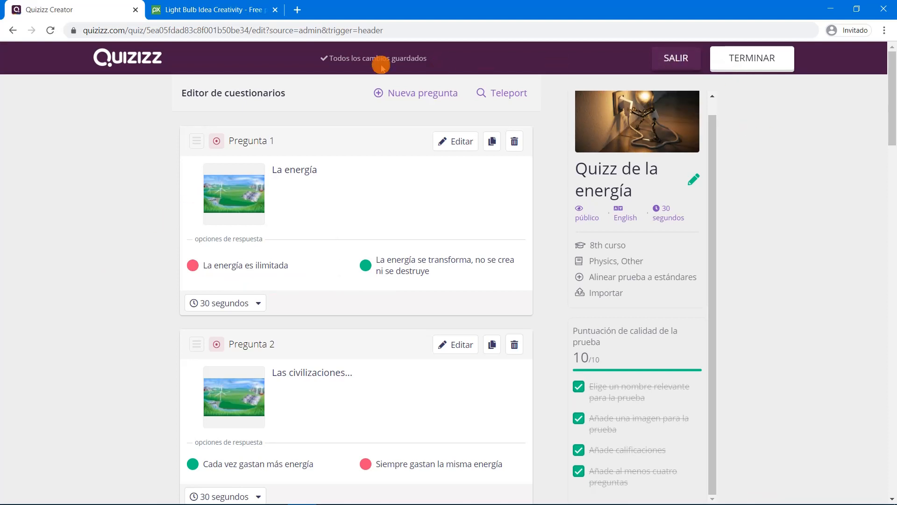
left_click(753, 60)
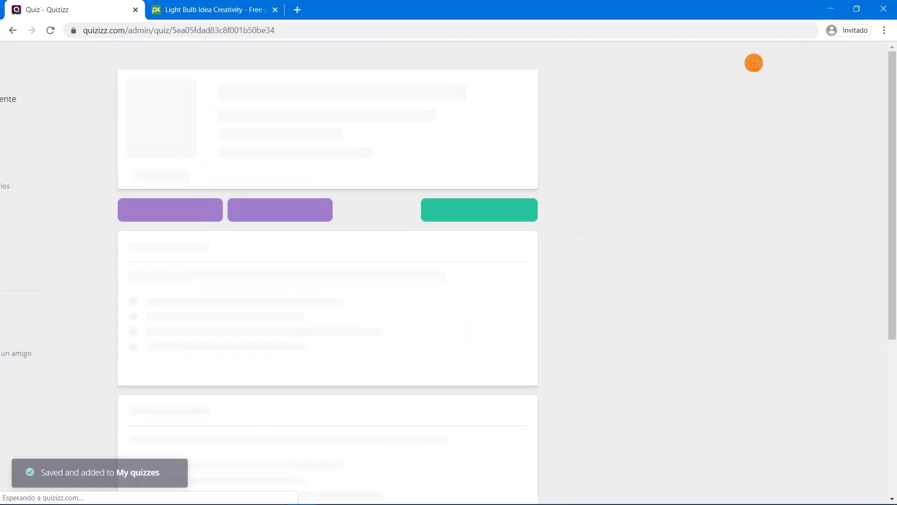